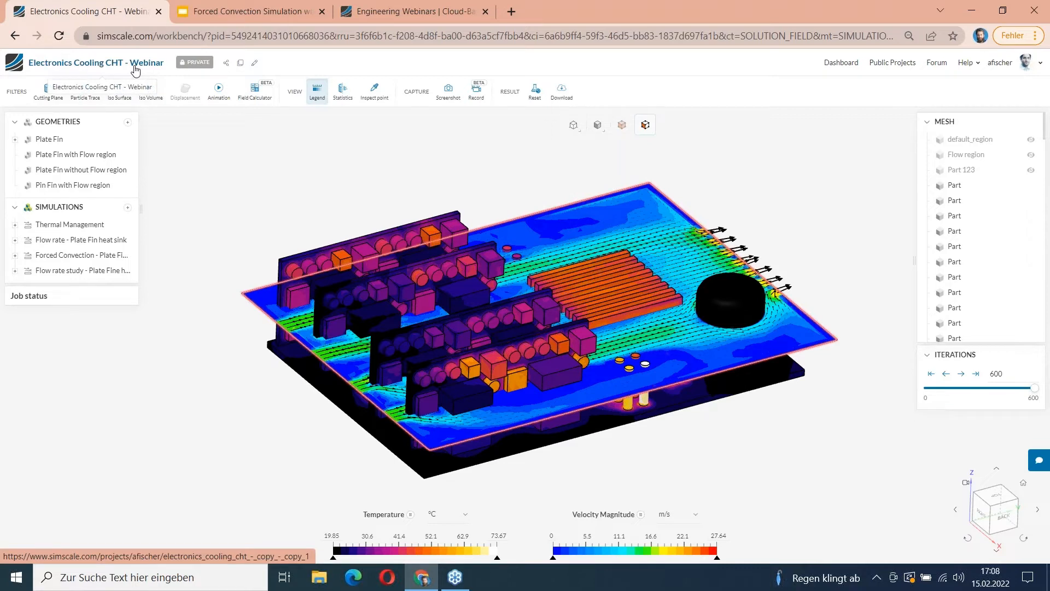
- Switch the browser window to full-screen display
left_click(158, 39)
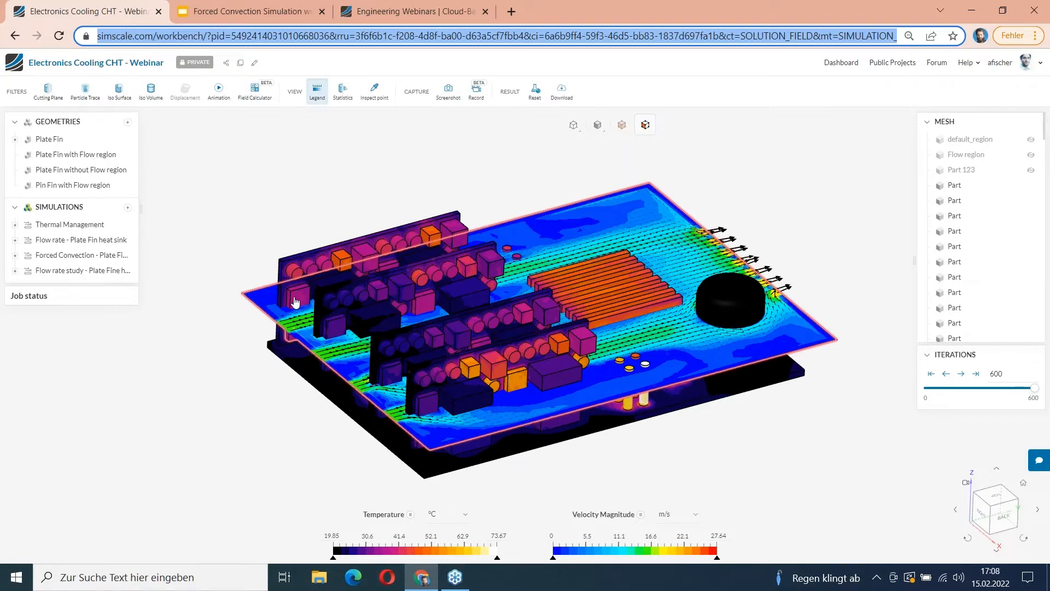
key("F11")
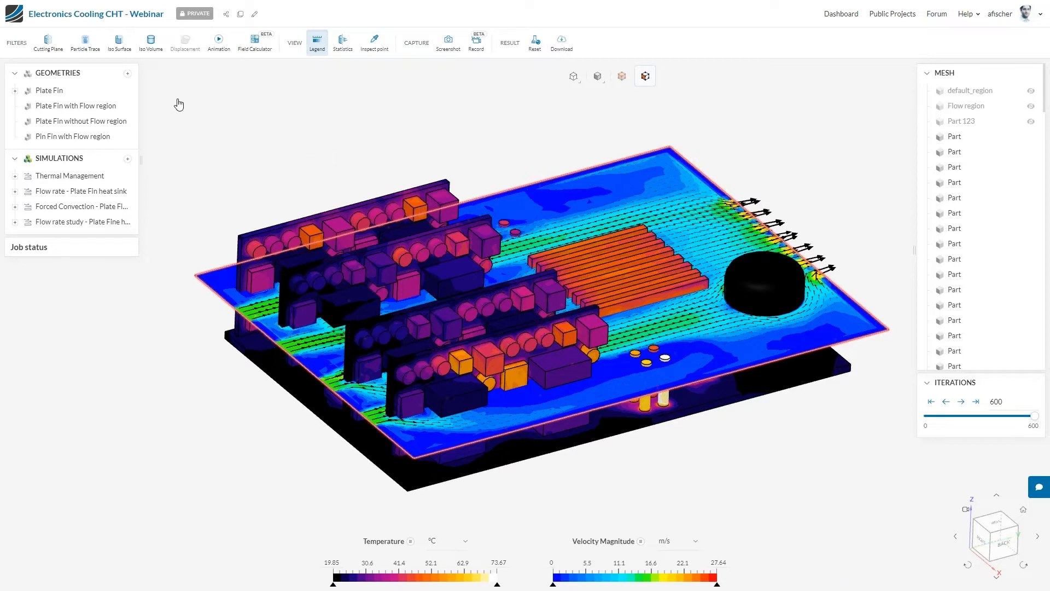
- Review the permission levels offered for sharing the project, and look at the support chat
mouse_move(122, 1)
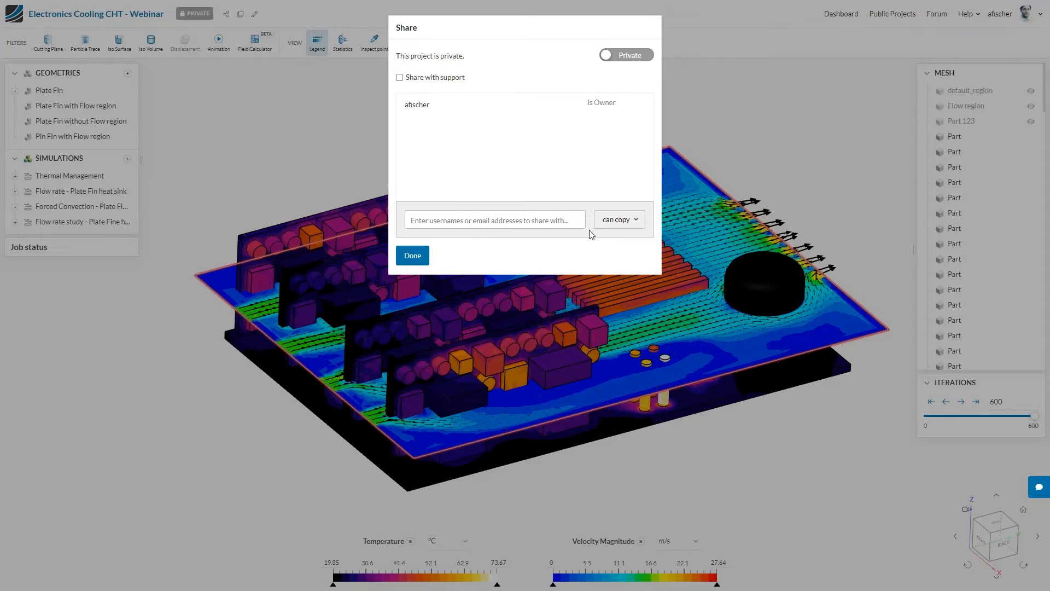
left_click(617, 220)
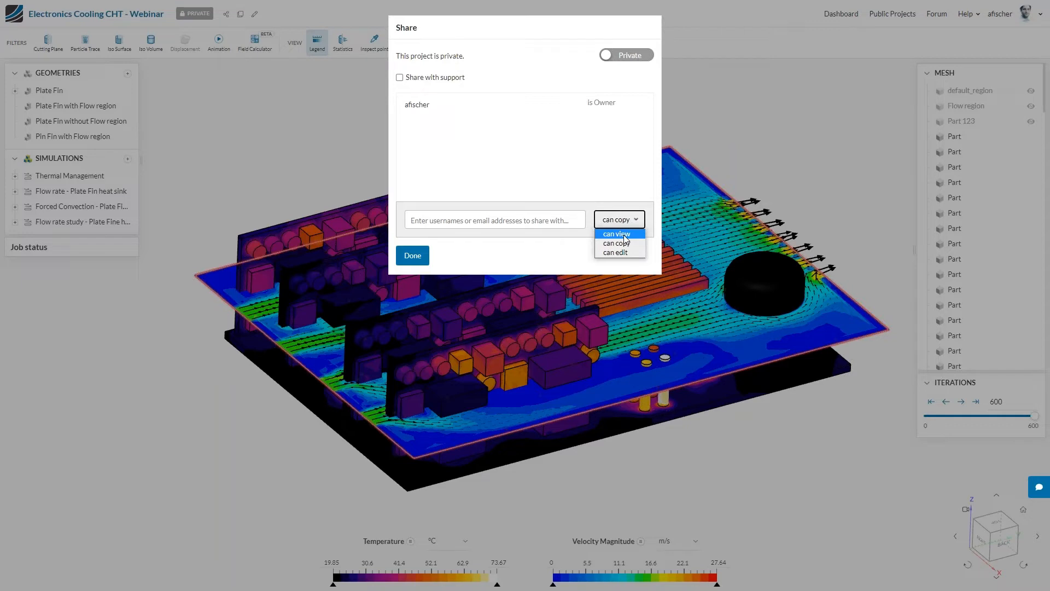
left_click(571, 177)
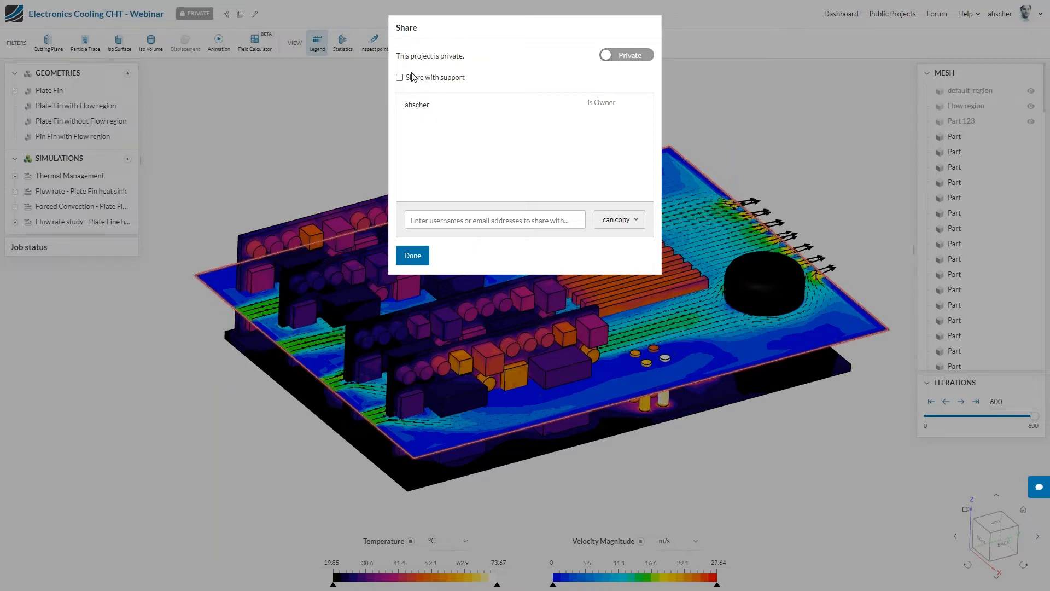
left_click(413, 256)
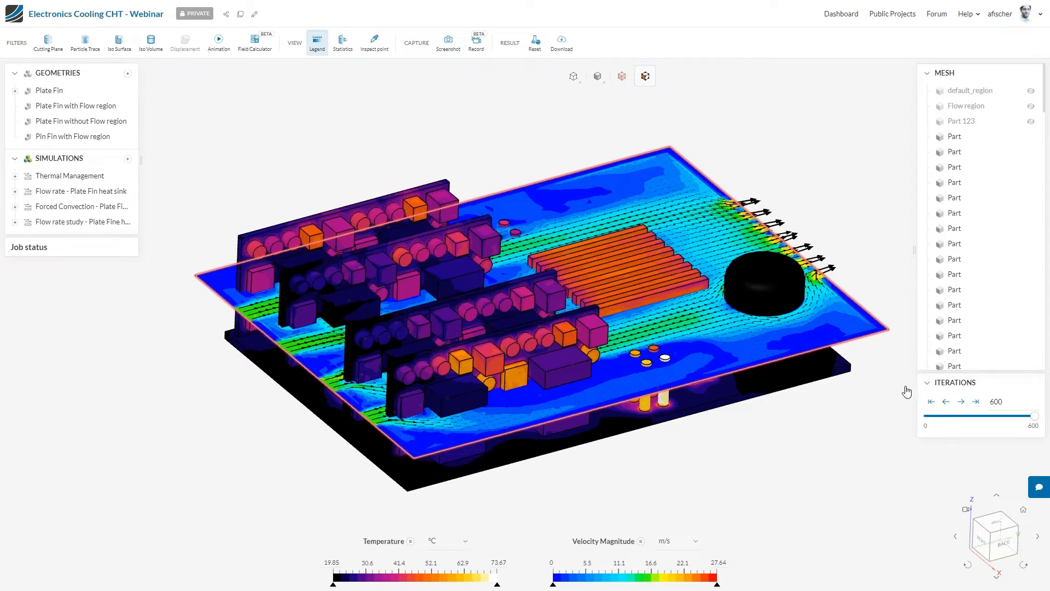
left_click(1042, 490)
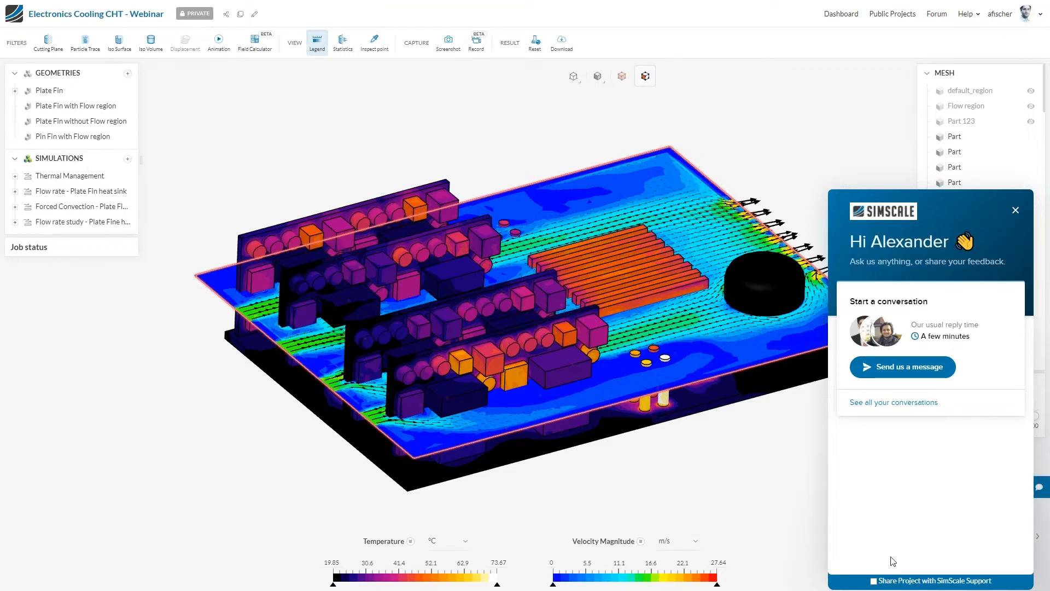
left_click(1015, 216)
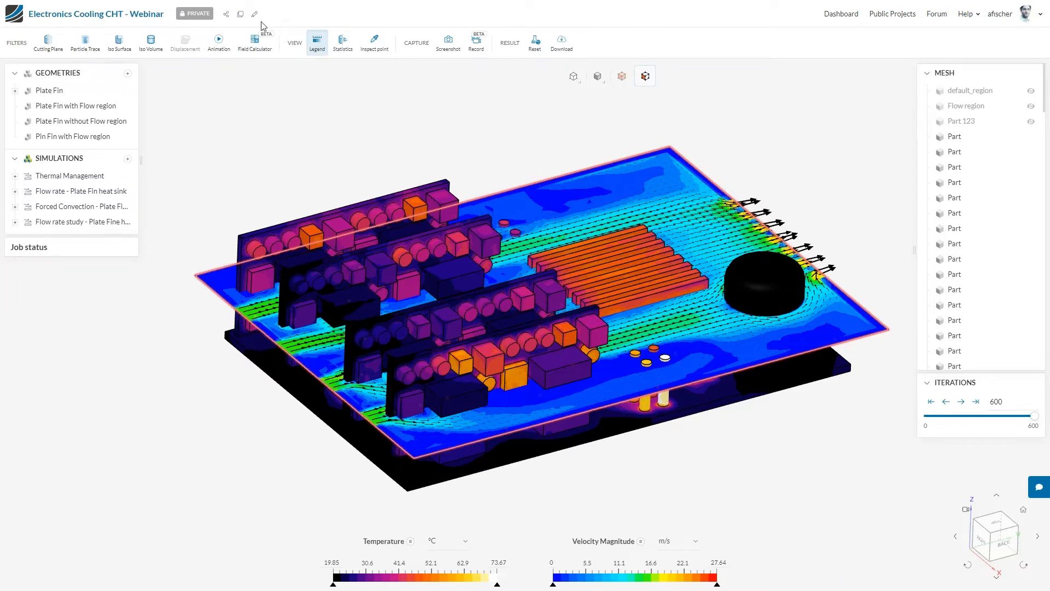
- Open the Plate Fin geometry and look at the options for importing a new geometry
left_click(49, 91)
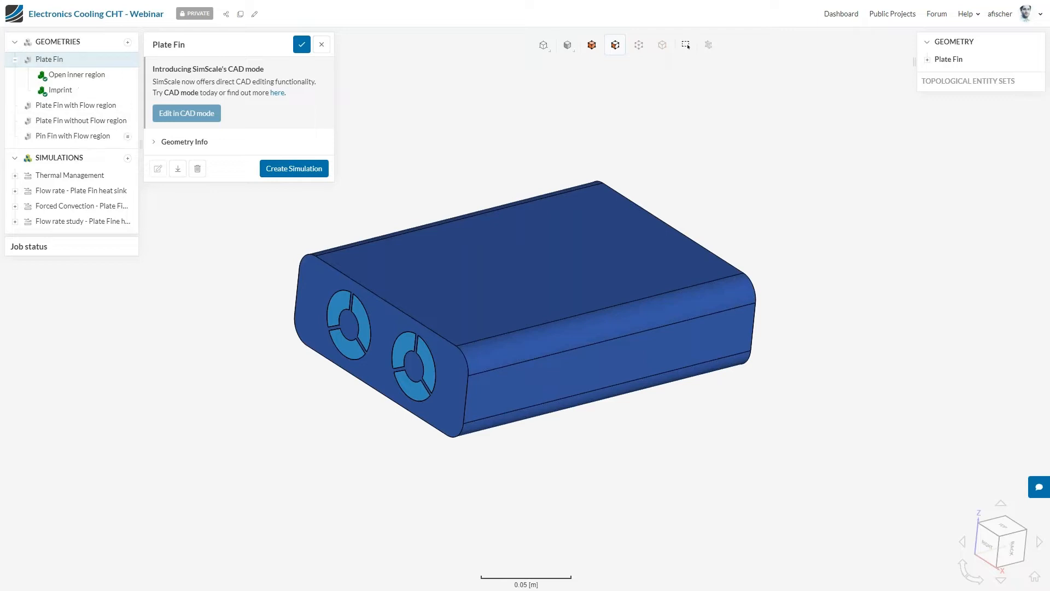
left_click(127, 42)
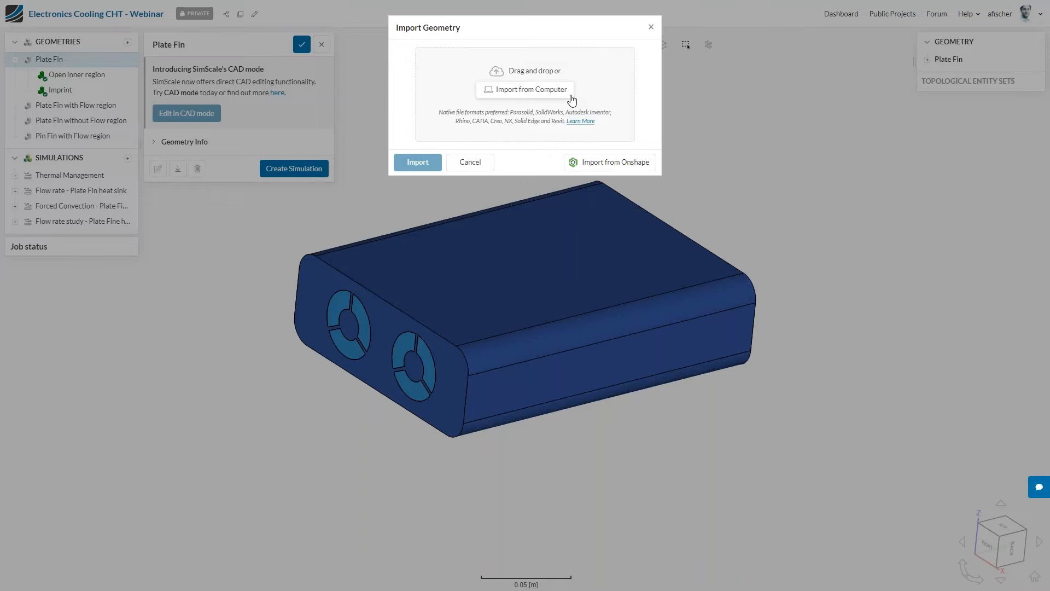
left_click(651, 28)
- Hide the casing and the flow region to inspect the electronics inside, and show all bodies again
left_click_drag(208, 297, 346, 357)
right_click(499, 303)
left_click(543, 412)
left_click_drag(543, 412, 565, 394)
right_click(532, 316)
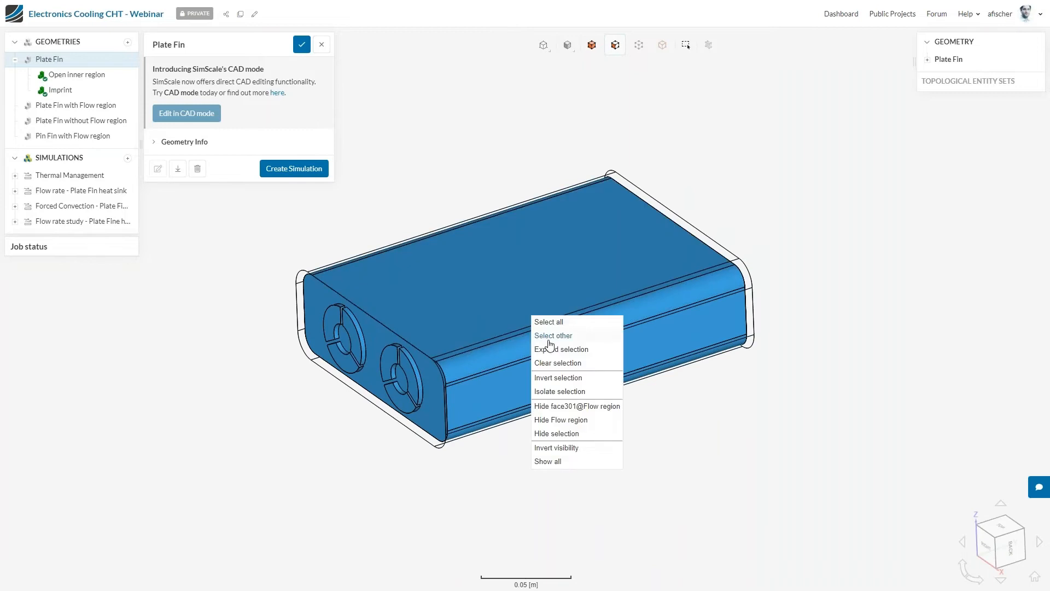
left_click(569, 421)
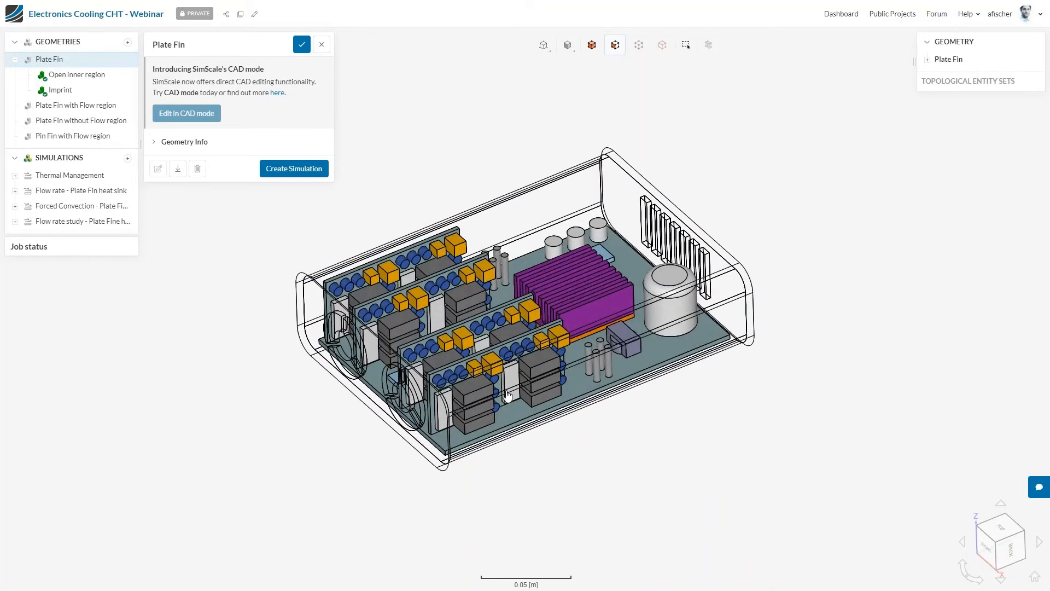
left_click_drag(822, 306, 821, 352)
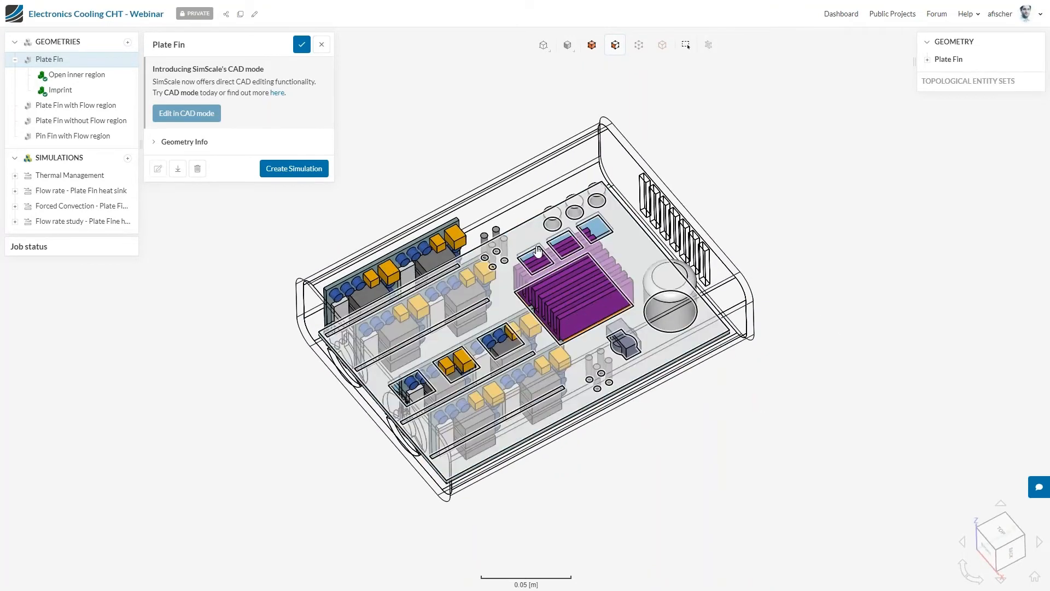
left_click_drag(691, 403, 704, 377)
scroll(704, 376, "down", 1)
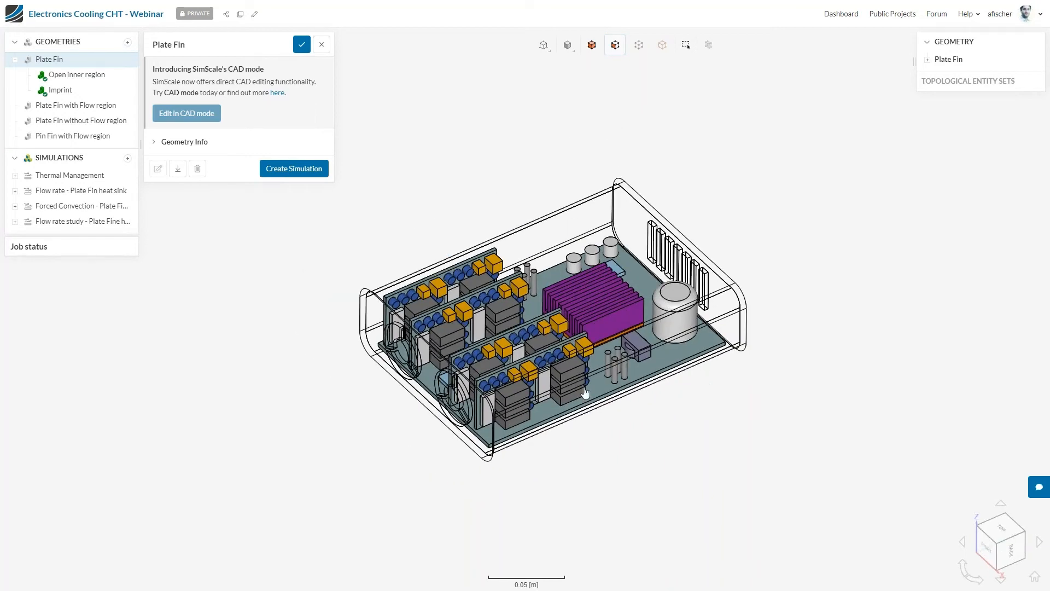
scroll(735, 376, "up", 3)
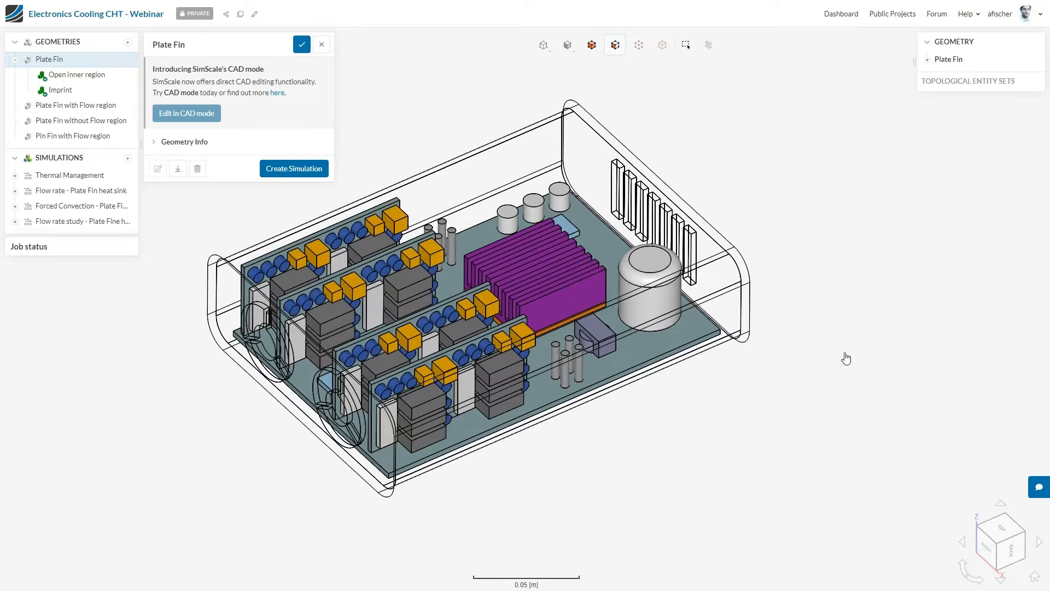
right_click(224, 437)
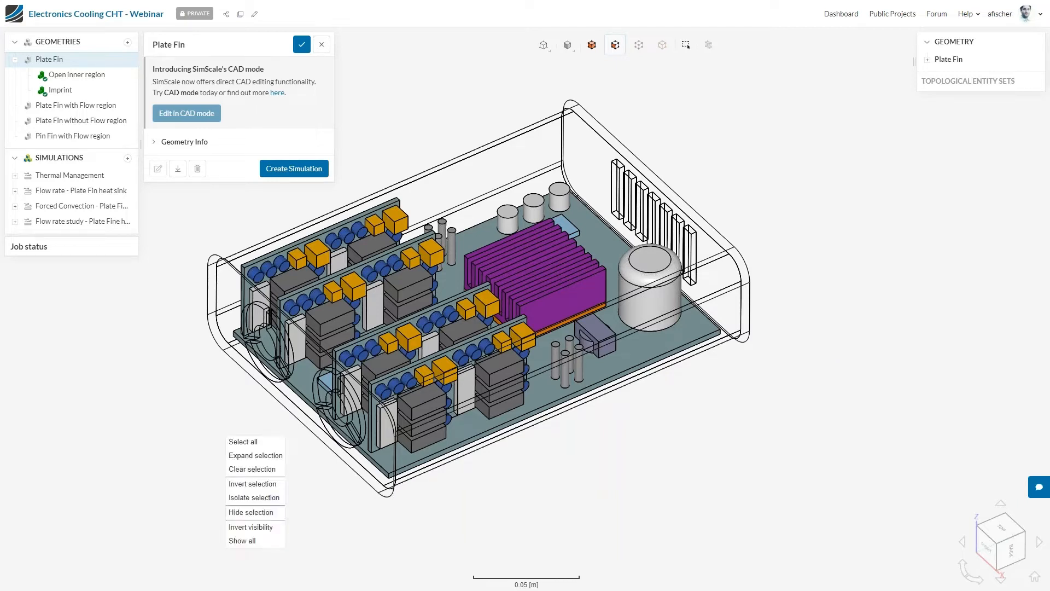
left_click(252, 542)
- Open the Plate Fin without Flow region geometry for editing in CAD mode
left_click(52, 121)
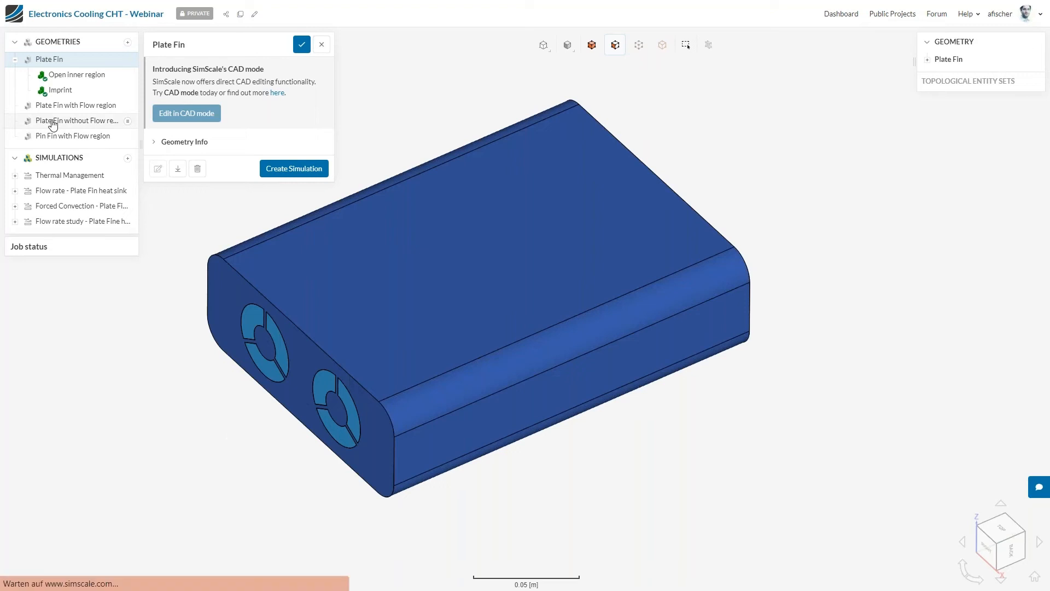
left_click_drag(268, 389, 232, 293)
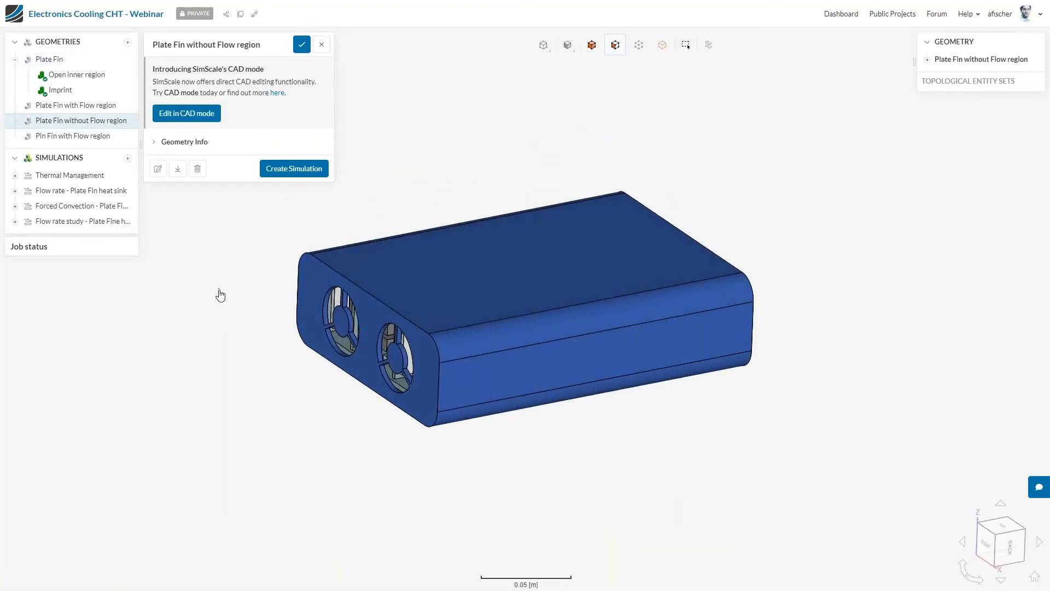
left_click(181, 118)
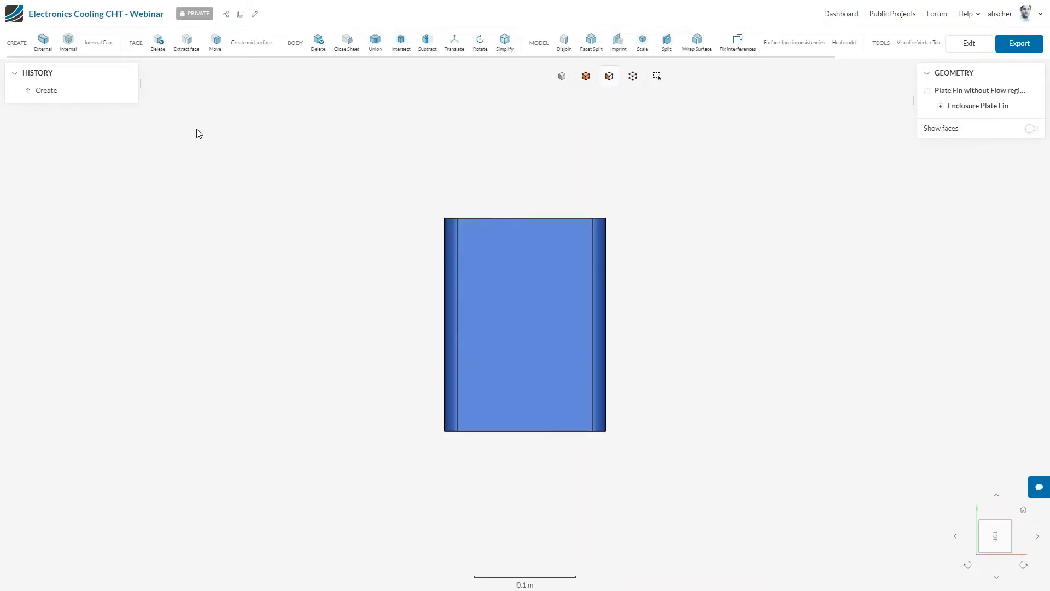
- Hide the enclosure's casing to expose the circuit board and its components
left_click_drag(773, 366, 542, 237)
scroll(541, 237, "up", 3)
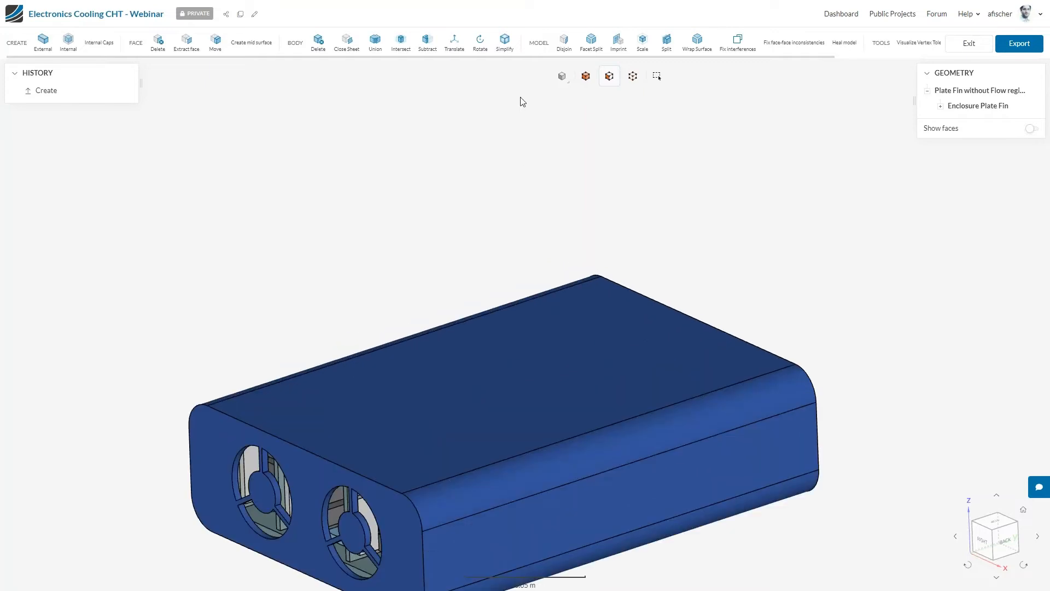
scroll(548, 300, "up", 1)
scroll(563, 337, "down", 5)
scroll(614, 511, "up", 3)
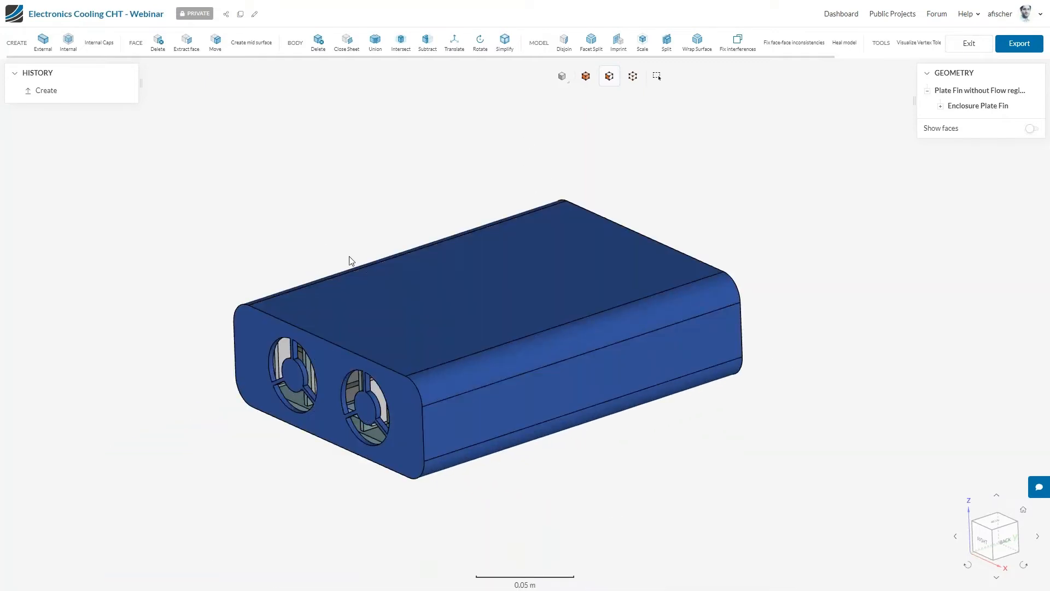
scroll(368, 248, "up", 1)
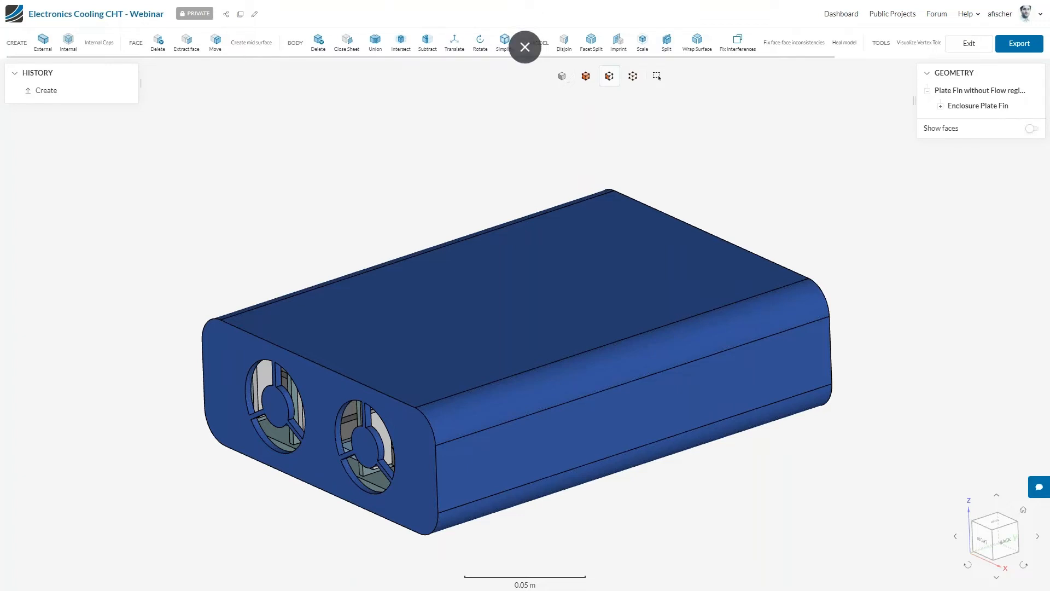
right_click(497, 333)
left_click(565, 434)
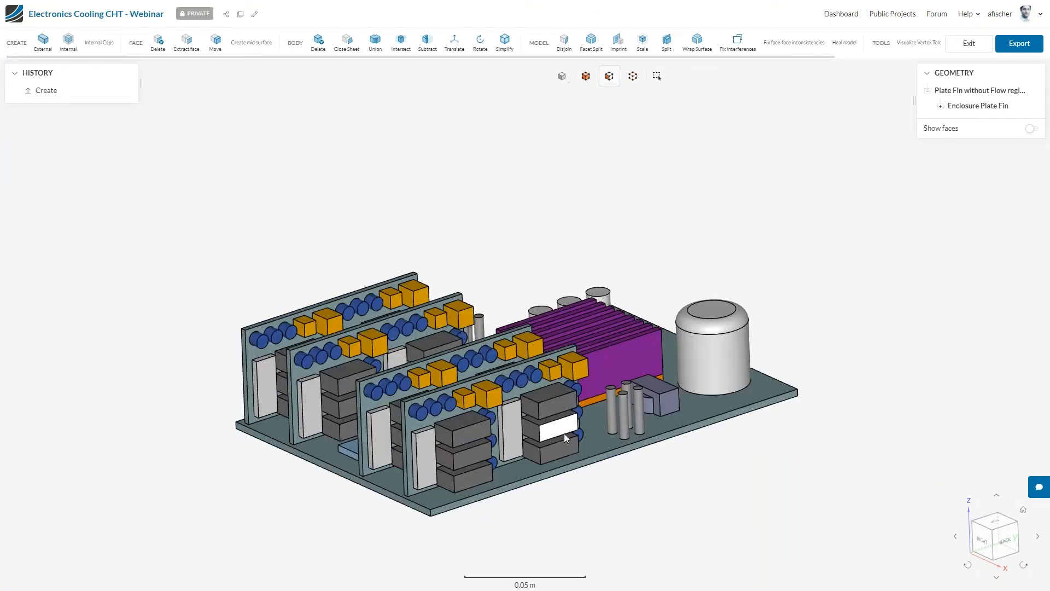
left_click_drag(659, 421, 640, 511)
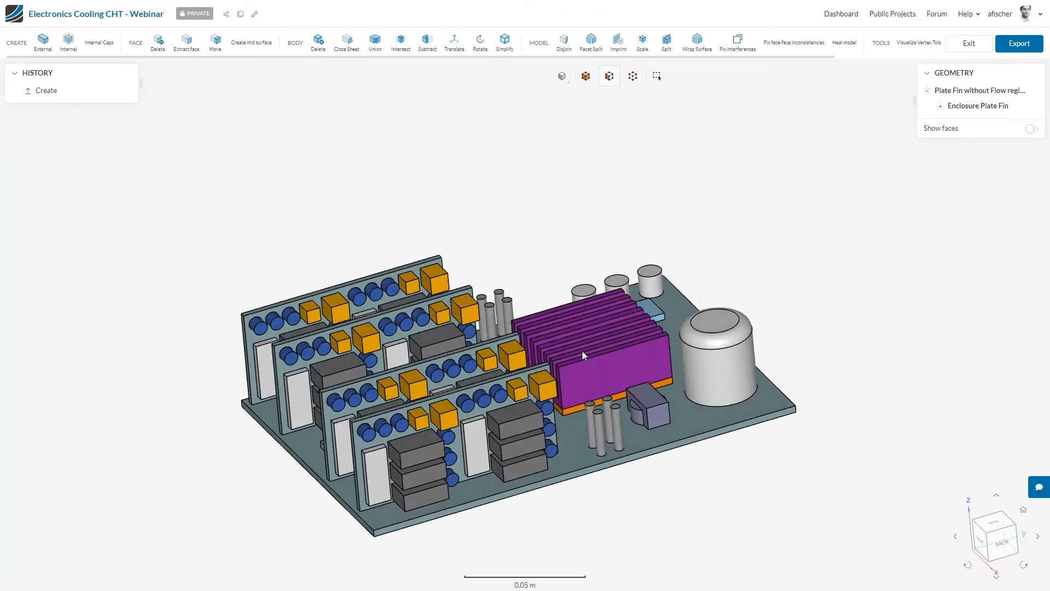
scroll(772, 253, "up", 2)
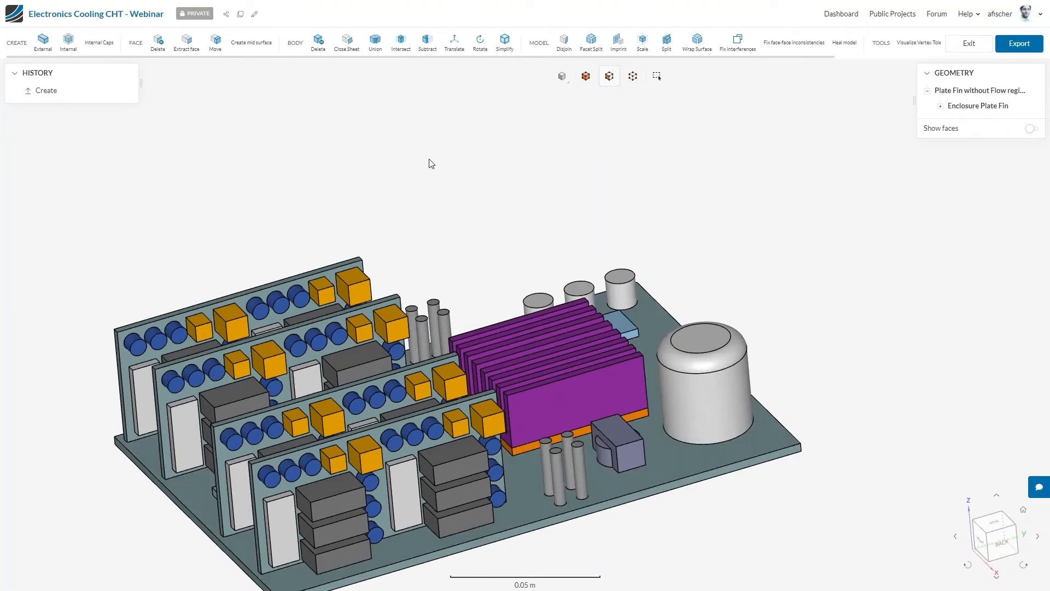
- Simplify the Transformer body by replacing it with a Box primitive, with Replace each body enabled
left_click(503, 41)
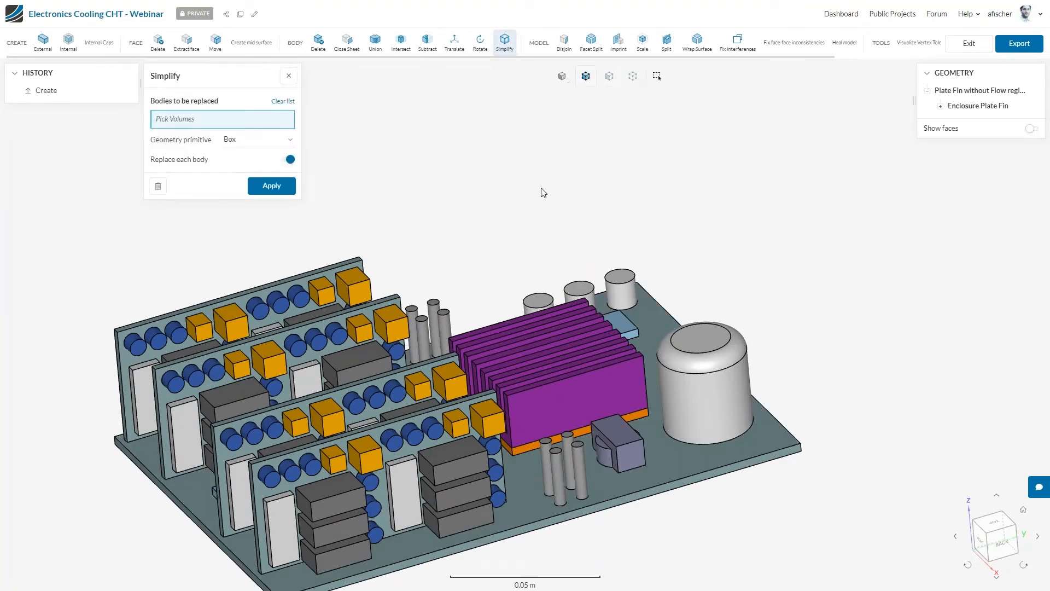
left_click(620, 446)
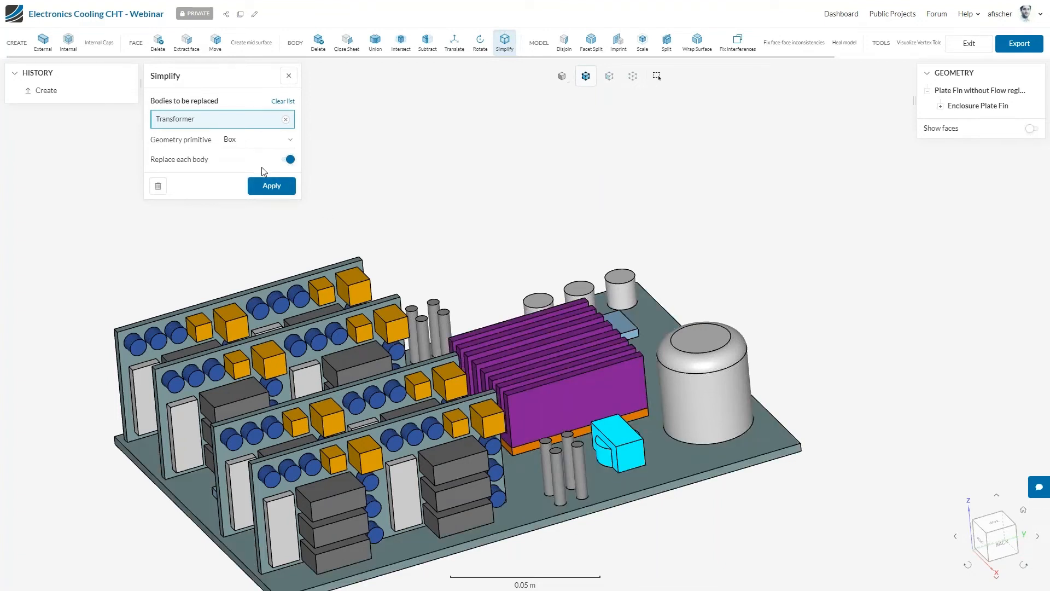
left_click(255, 184)
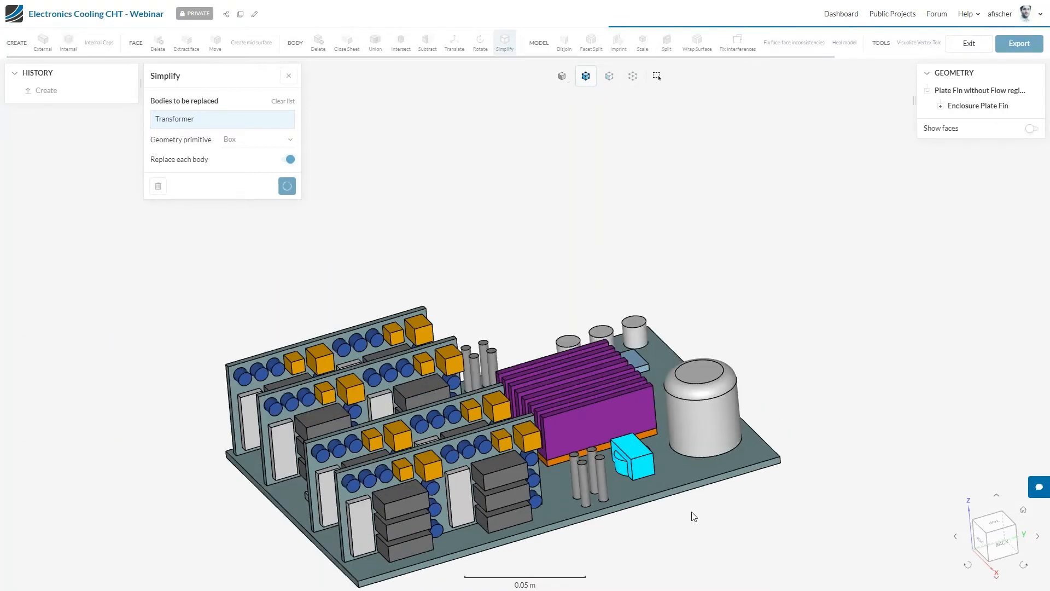
- Hide the casing again to examine the simplified transformer
right_click(556, 415)
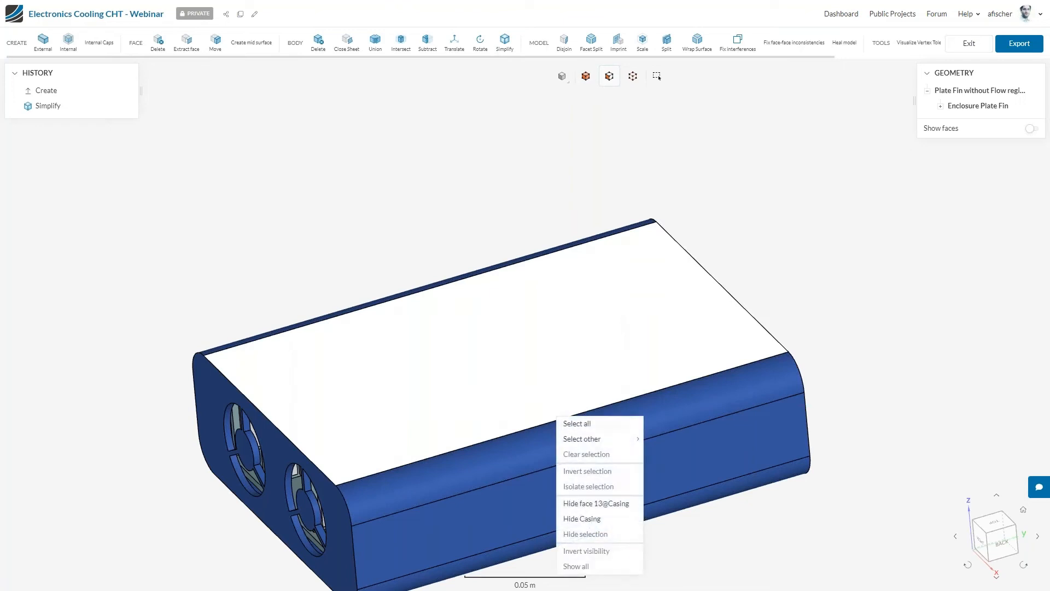
left_click(598, 521)
left_click_drag(715, 523, 628, 486)
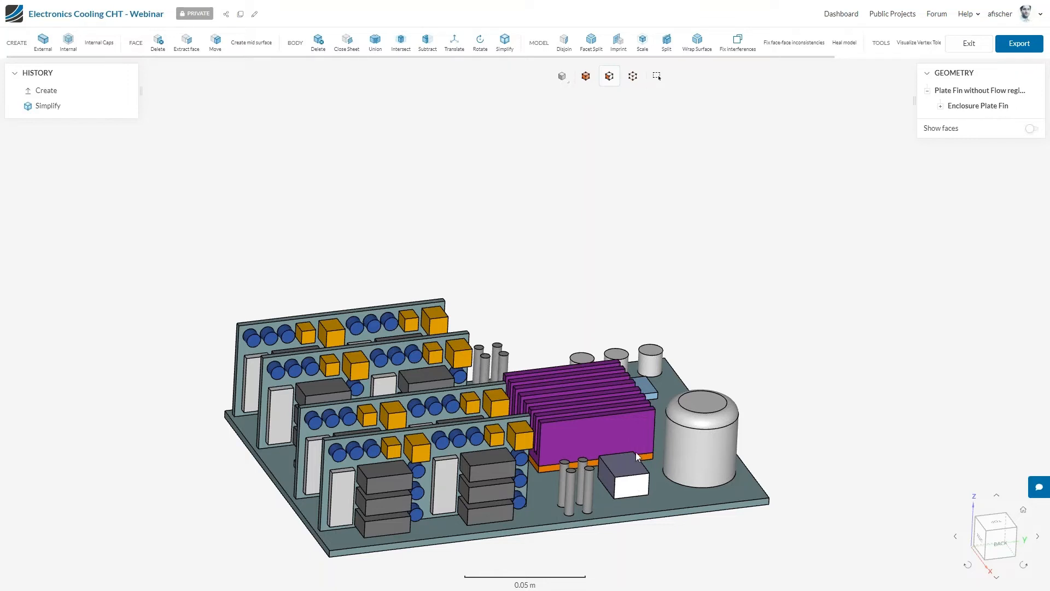
- Delete the rounded face around the top of the Big Capacitor, using the Shrink healing method
left_click(158, 44)
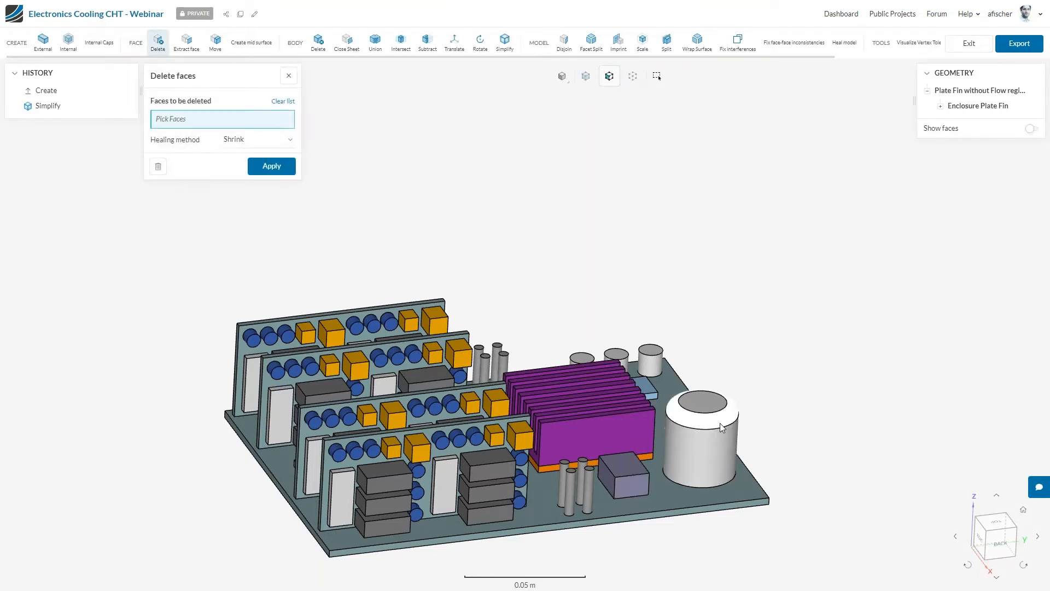
left_click(702, 405)
left_click(274, 167)
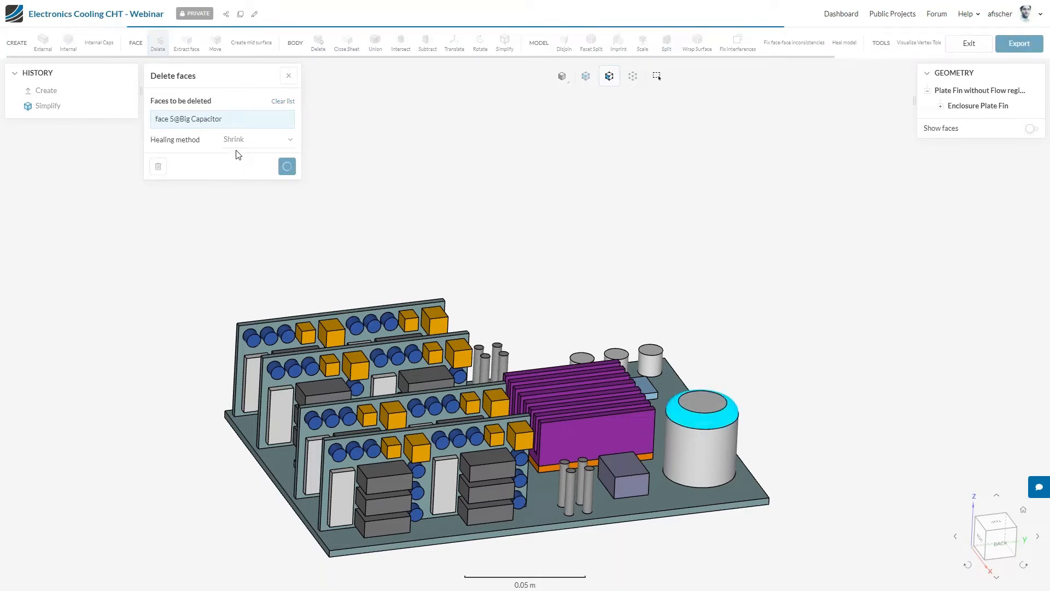
right_click_drag(652, 549, 661, 466)
left_click_drag(889, 343, 887, 359)
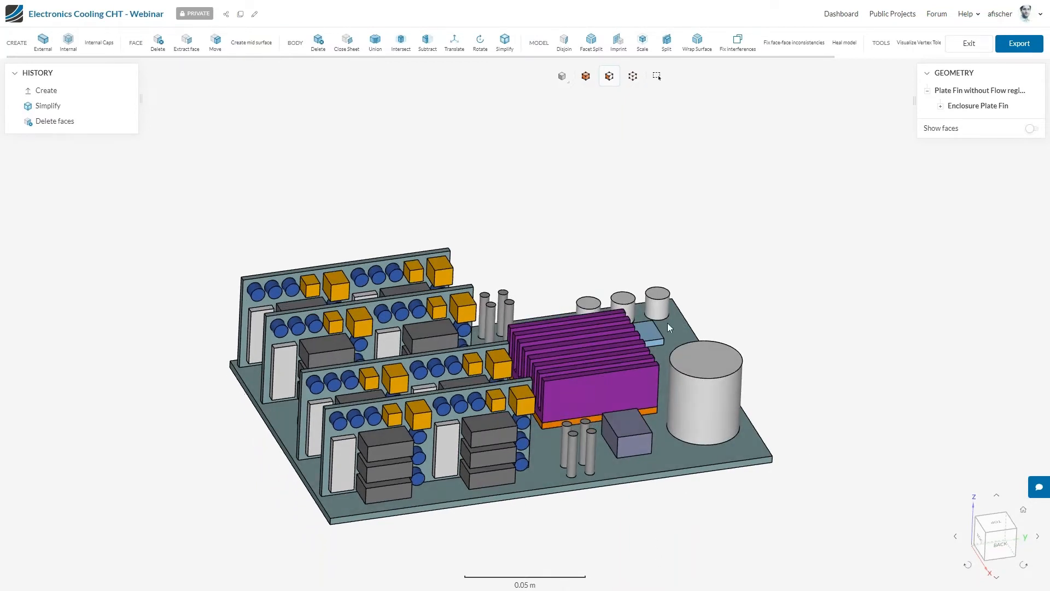
- Show all hidden bodies so the enclosure's casing and fan openings are displayed
right_click(283, 223)
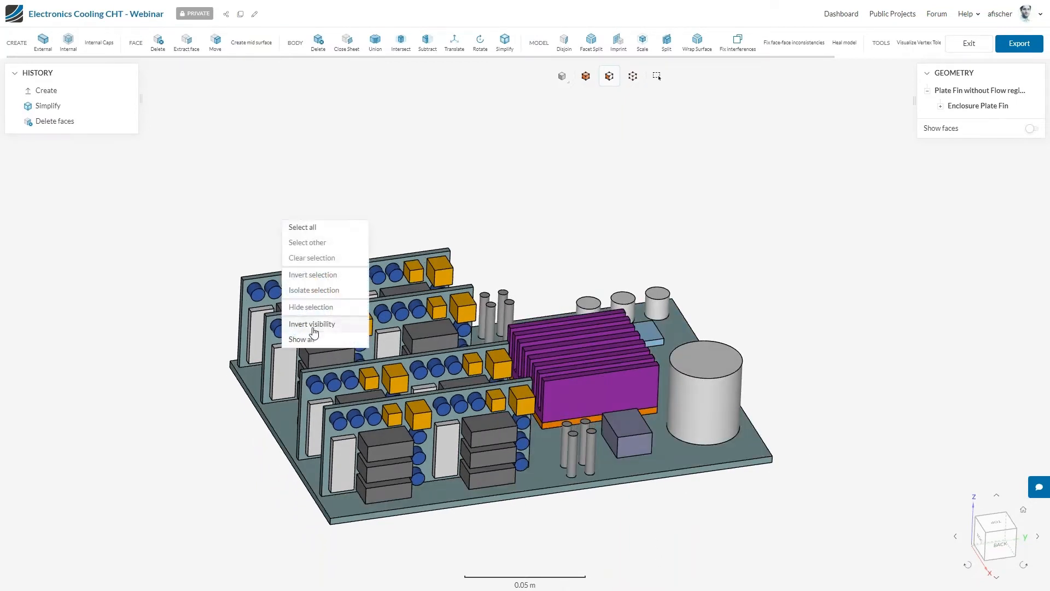
left_click(303, 341)
left_click_drag(148, 352, 219, 328)
scroll(313, 372, "down", 3)
scroll(241, 384, "up", 3)
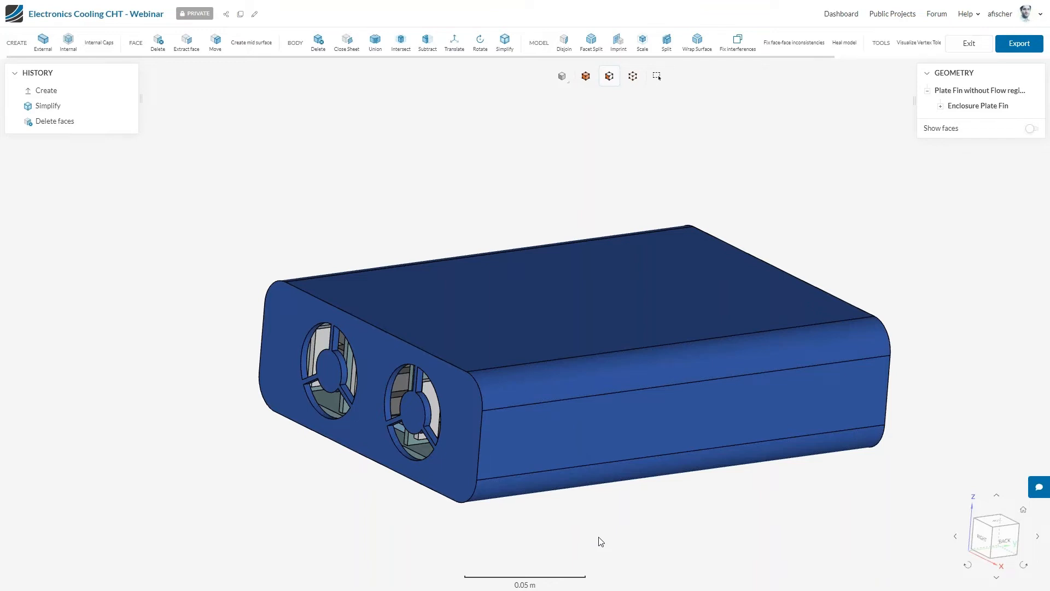
- Create an internal flow volume using a fan-opening face as seed and the casing's fan-side and vent-side end faces as boundary faces
scroll(635, 405, "up", 2)
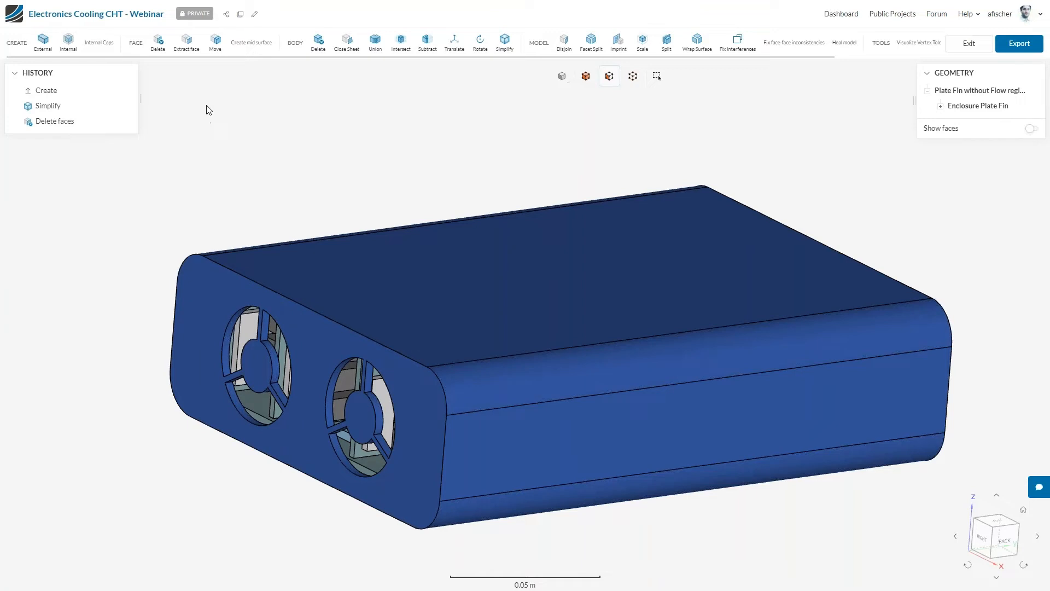
left_click(69, 45)
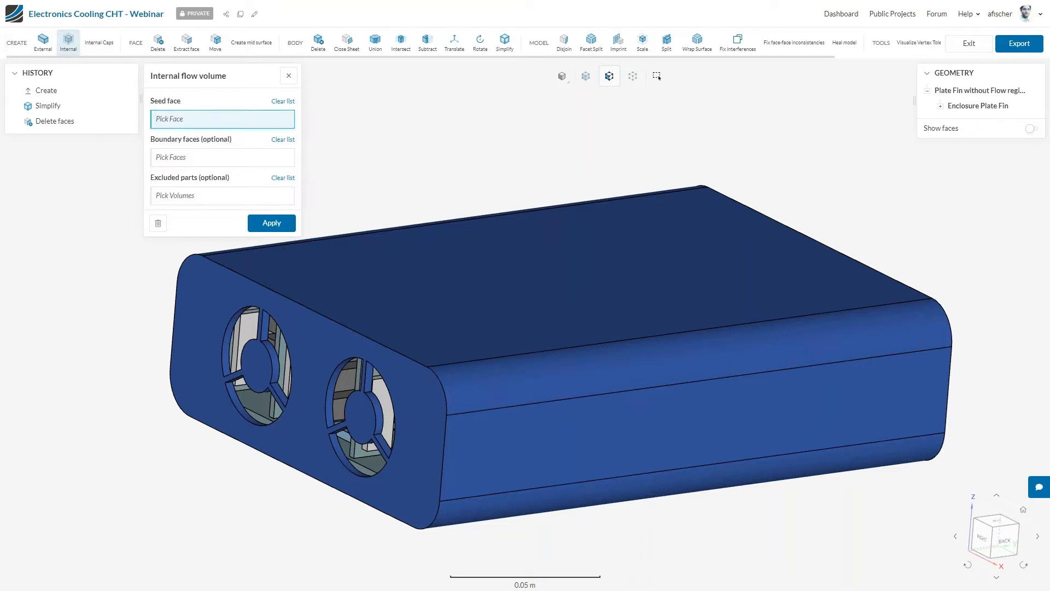
left_click(227, 344)
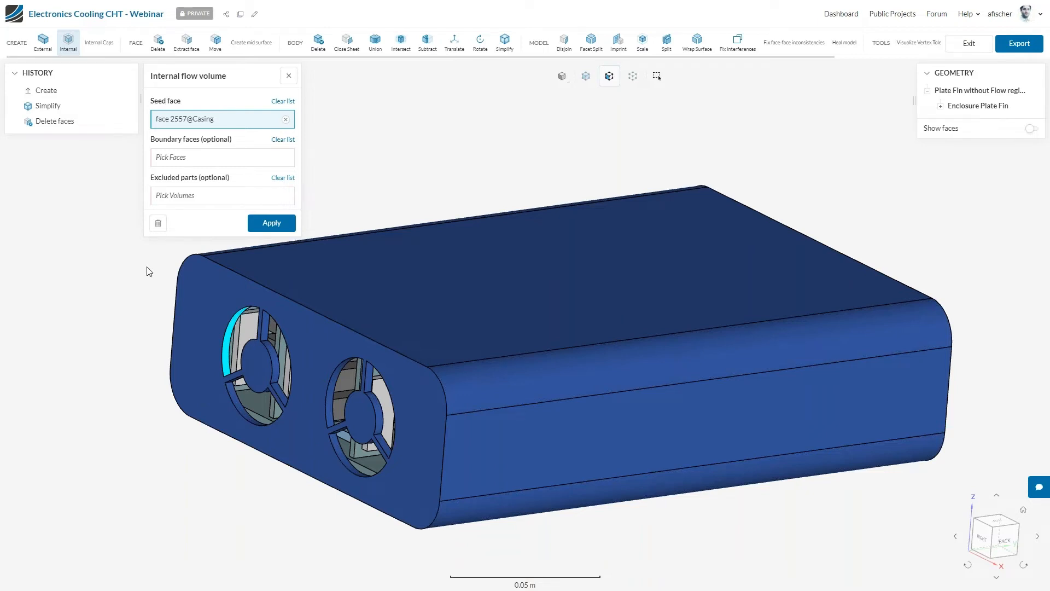
left_click(219, 161)
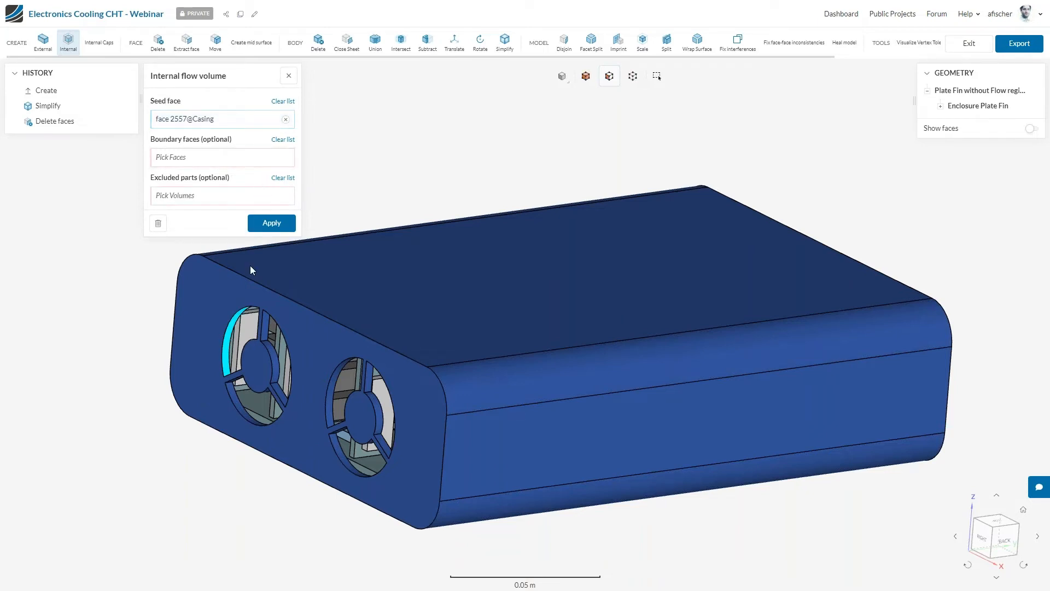
left_click(206, 314)
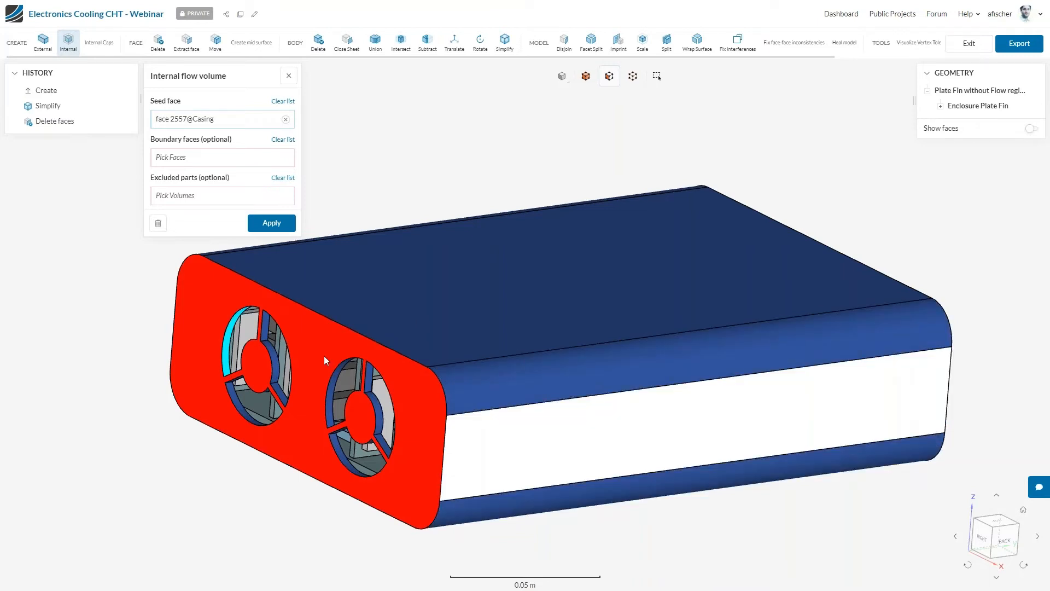
left_click(180, 159)
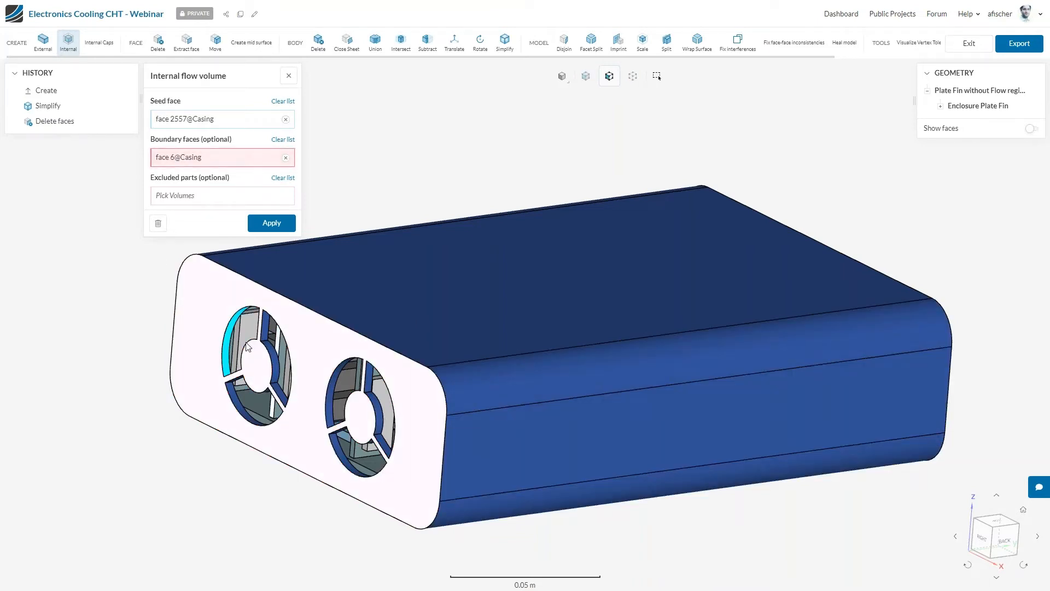
left_click_drag(911, 588, 598, 534)
left_click(629, 475)
left_click_drag(717, 534, 793, 542)
left_click(272, 236)
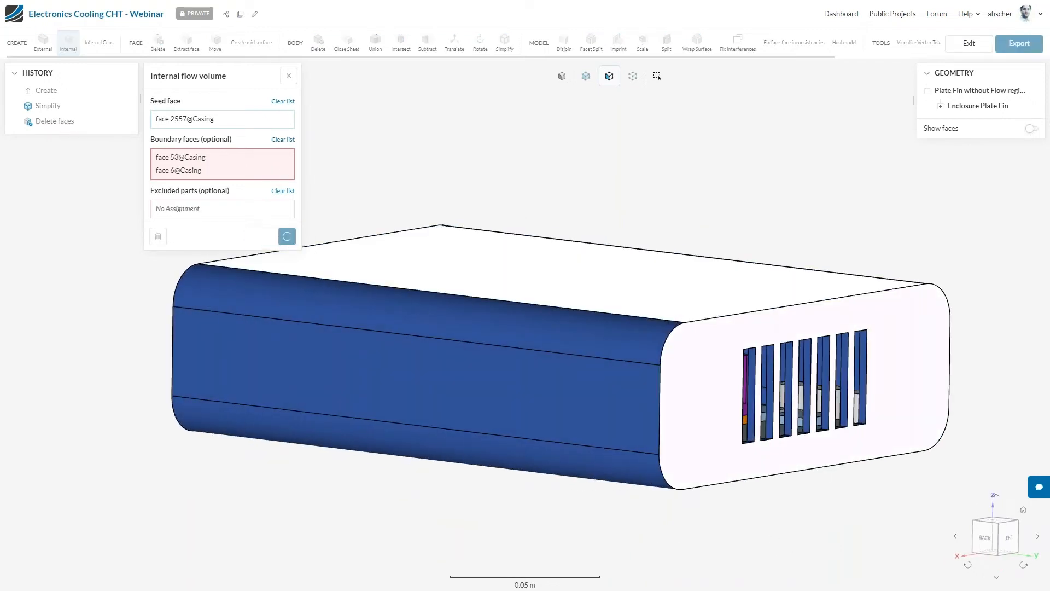
- Hide the casing to examine the generated flow region inside the enclosure
left_click_drag(411, 171, 576, 197)
scroll(575, 196, "down", 3)
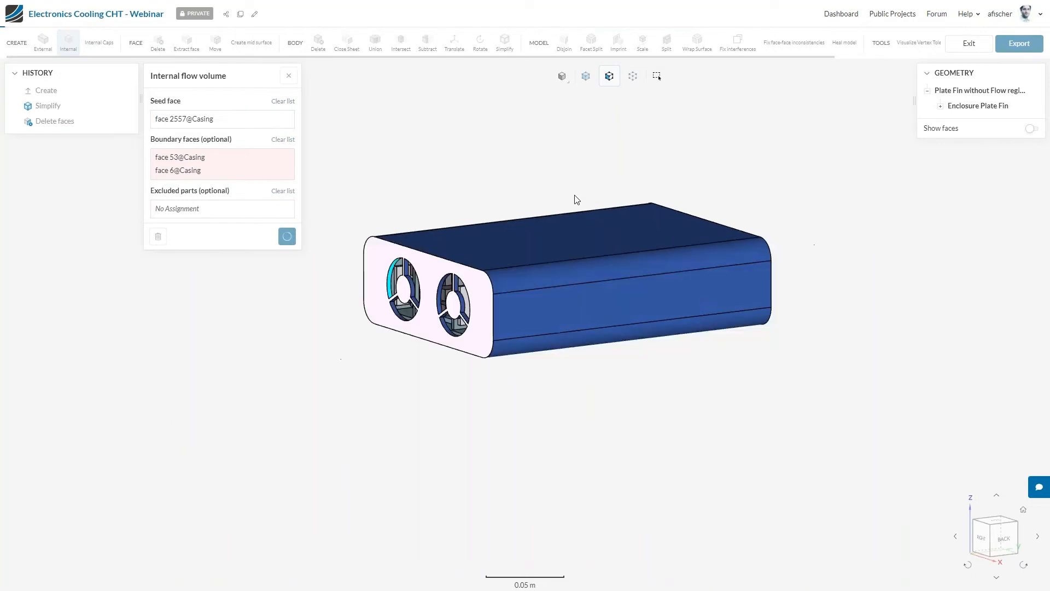
scroll(711, 422, "up", 2)
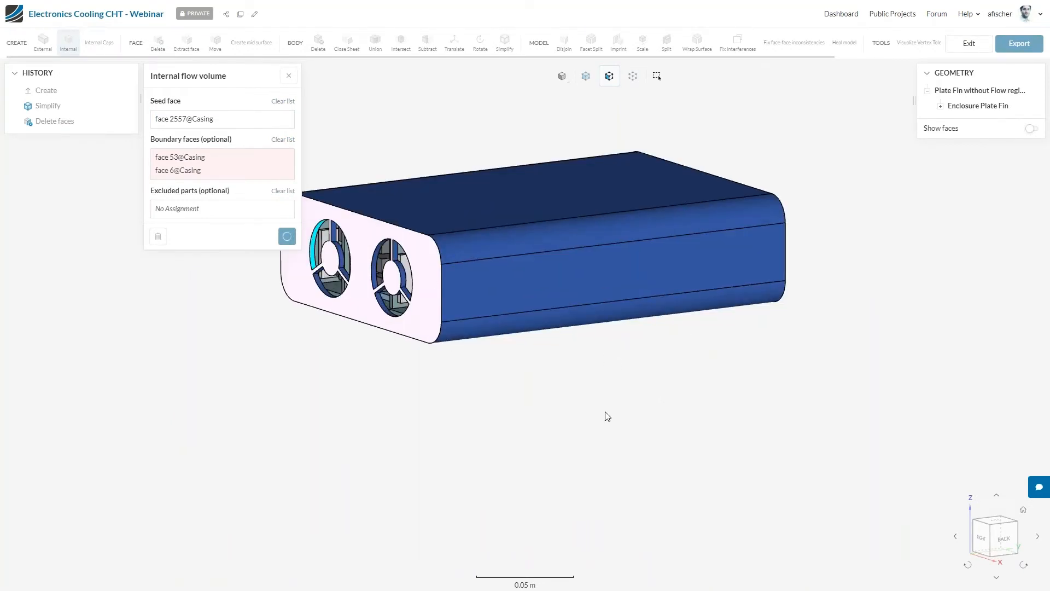
left_click_drag(618, 422, 622, 455)
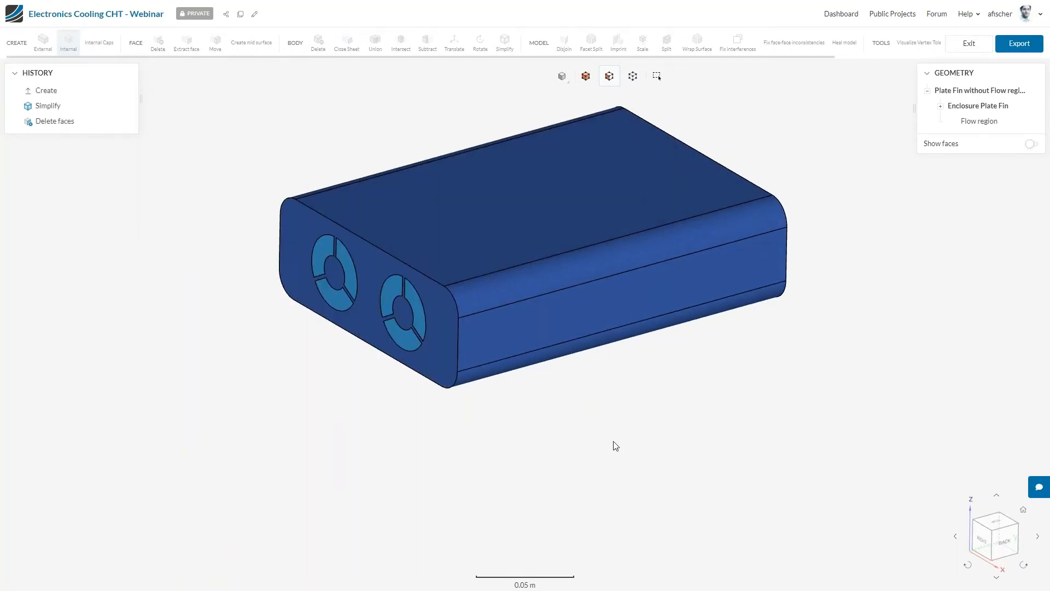
right_click(469, 253)
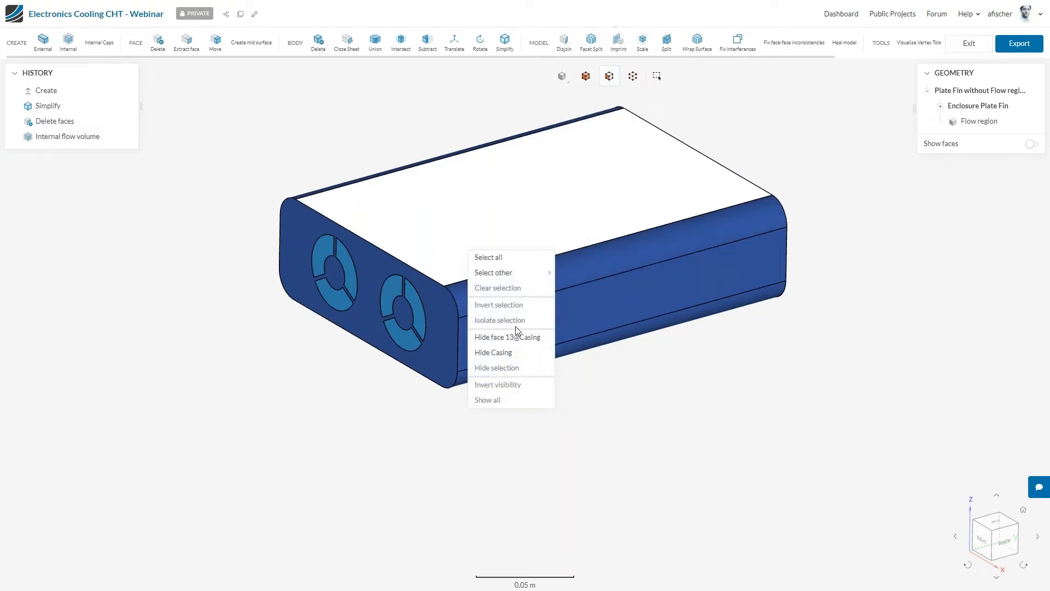
left_click(504, 353)
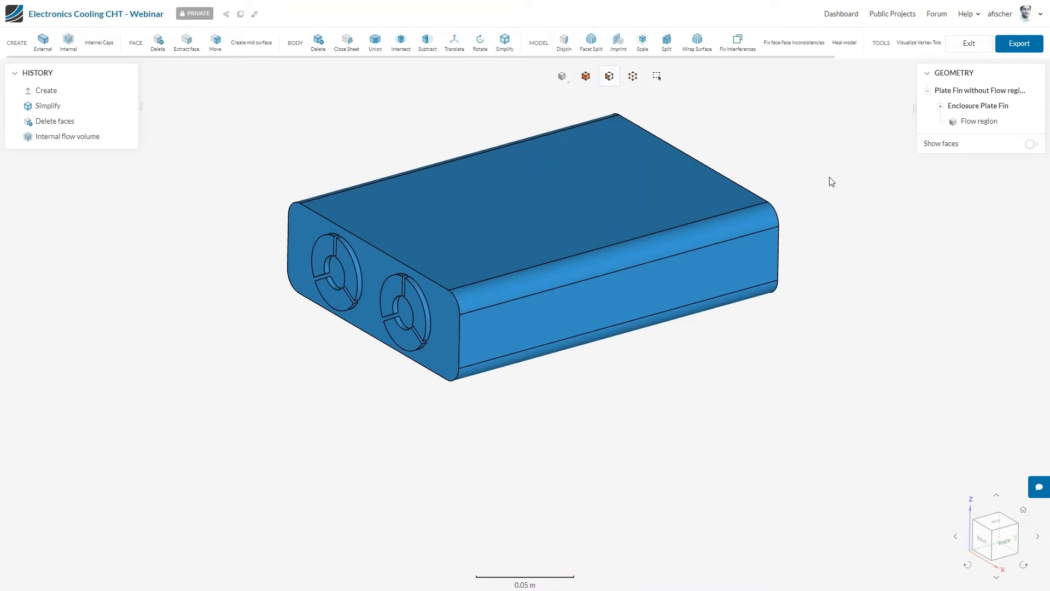
right_click(579, 245)
left_click(843, 134)
- Leave CAD mode and create a Conjugate Heat Transfer v2.0 simulation from the Plate Fin geometry
left_click(970, 46)
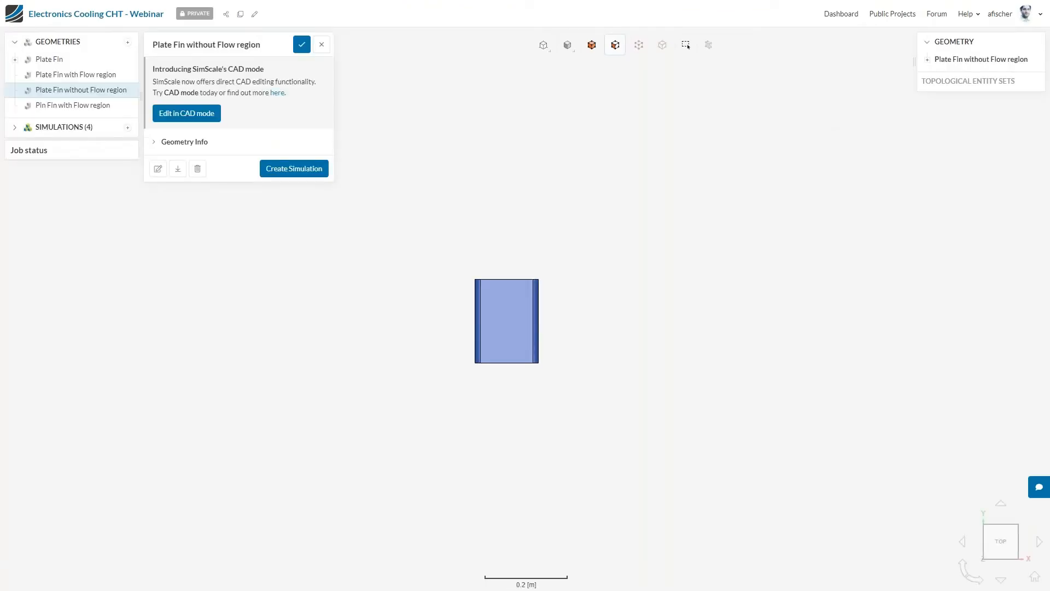
left_click_drag(820, 279, 790, 331)
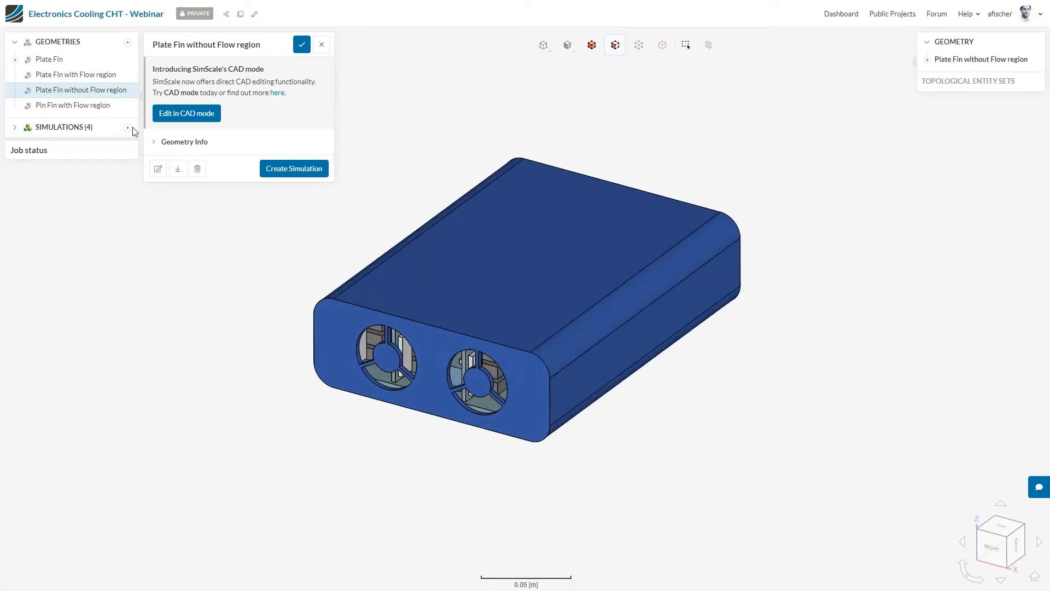
right_click(62, 60)
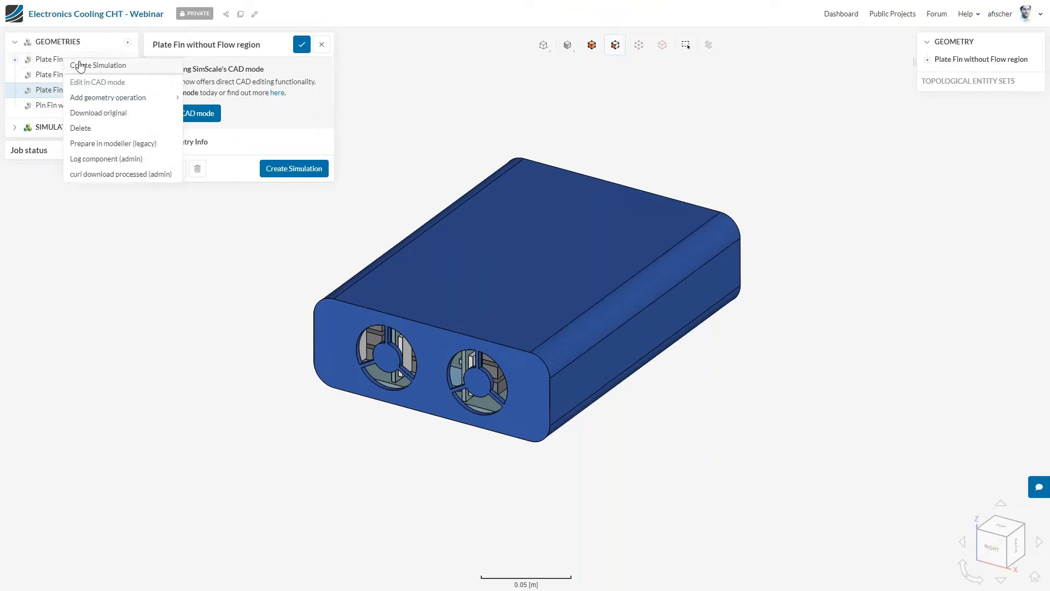
left_click(98, 65)
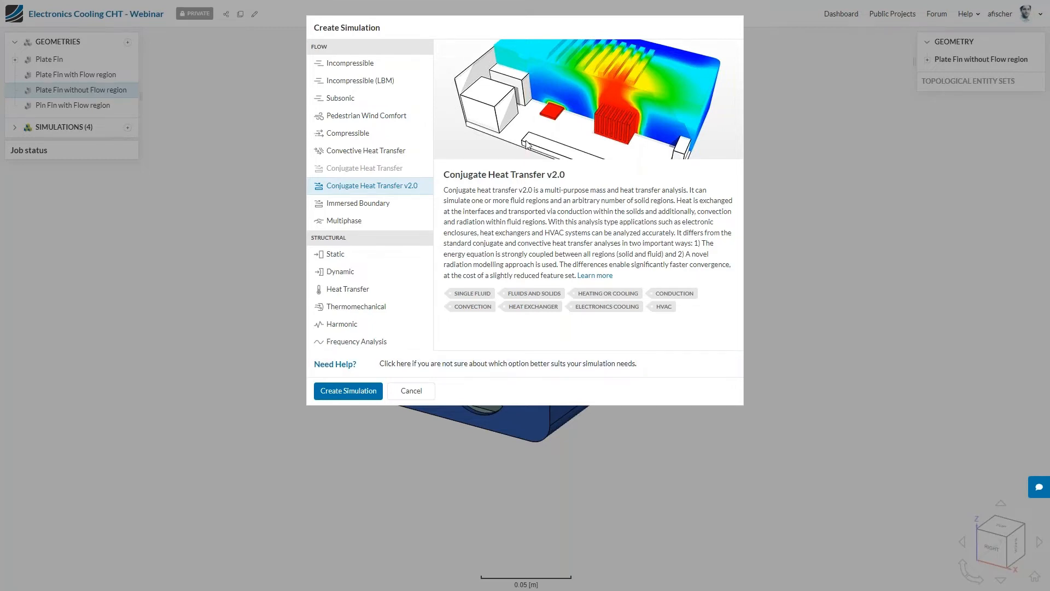
left_click(350, 391)
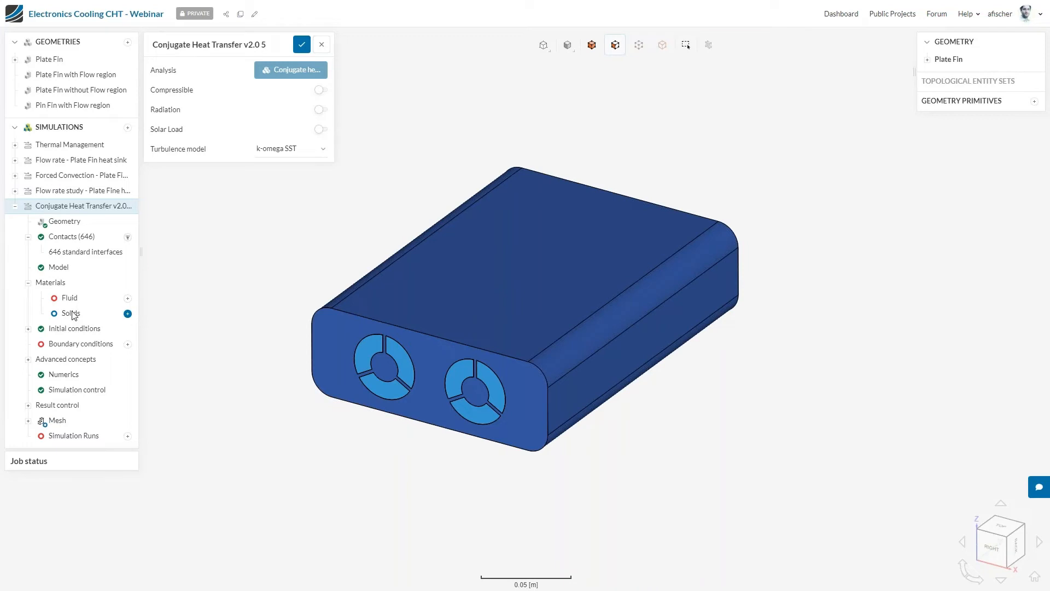
- Add Air as the fluid material and assign it to the Flow region
left_click(127, 299)
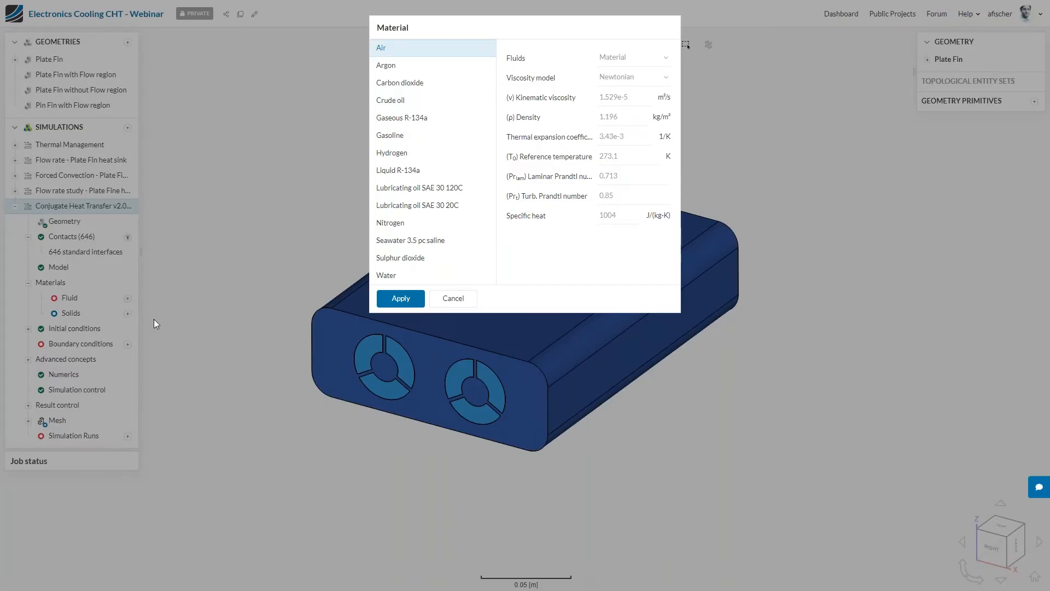
left_click(401, 298)
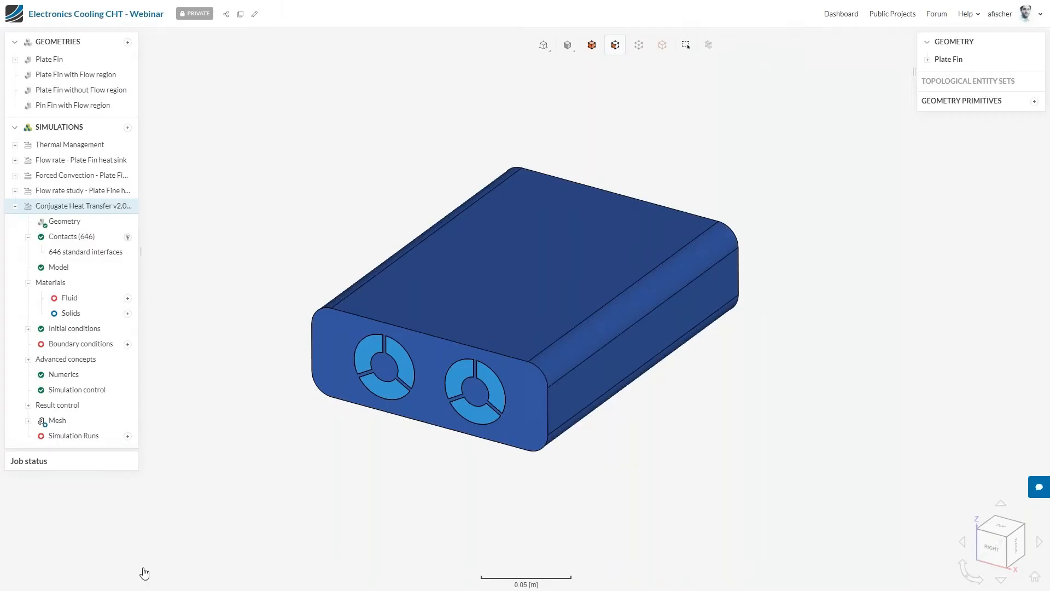
left_click_drag(337, 539, 325, 506)
left_click(356, 394)
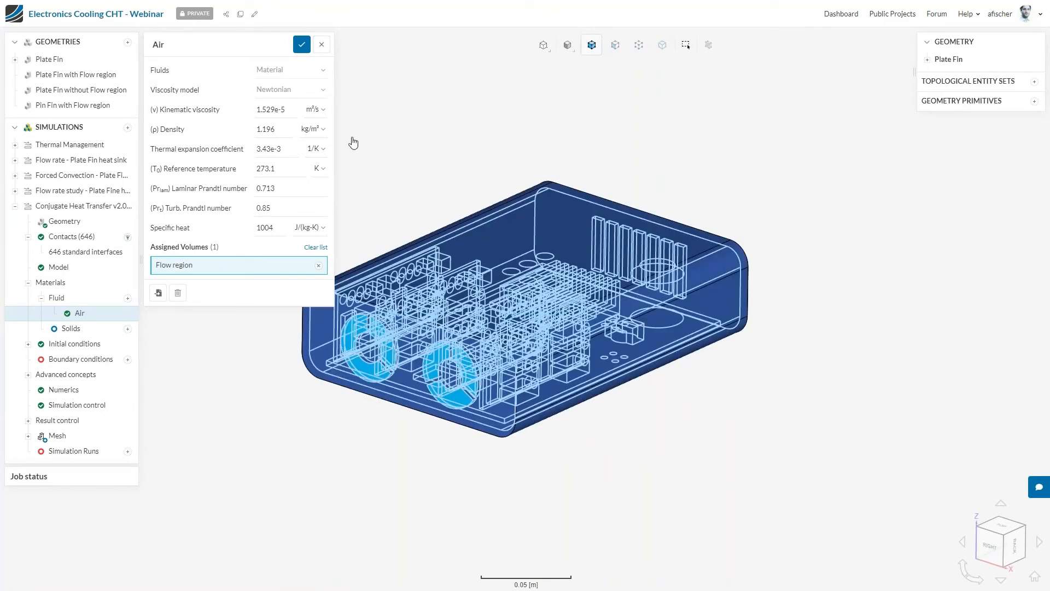
left_click(302, 45)
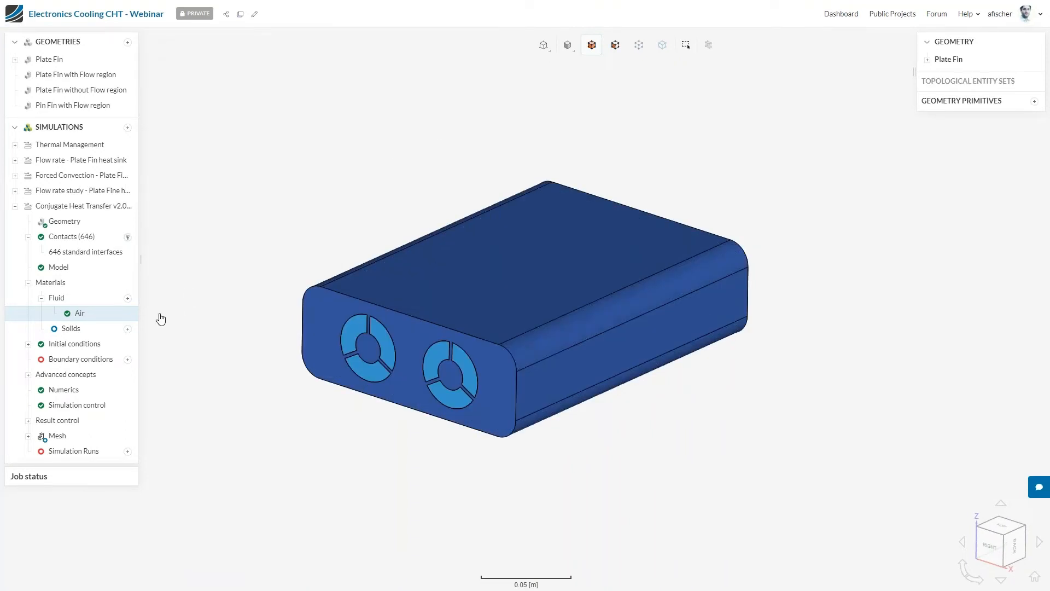
- Hide the outer casing and the Flow region to expose the internal electronic components
right_click(463, 305)
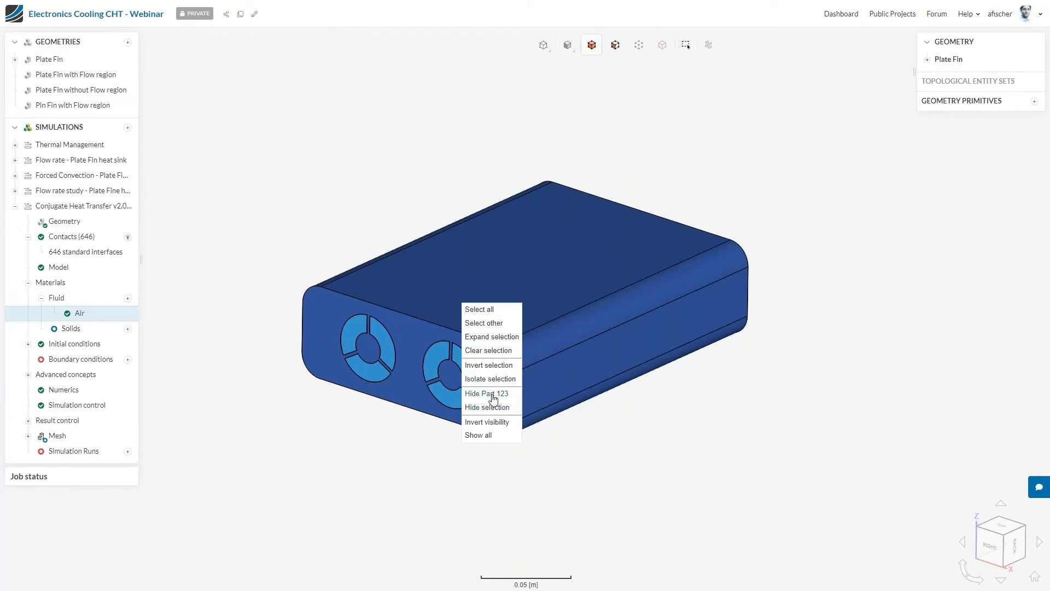
left_click(487, 393)
right_click(518, 300)
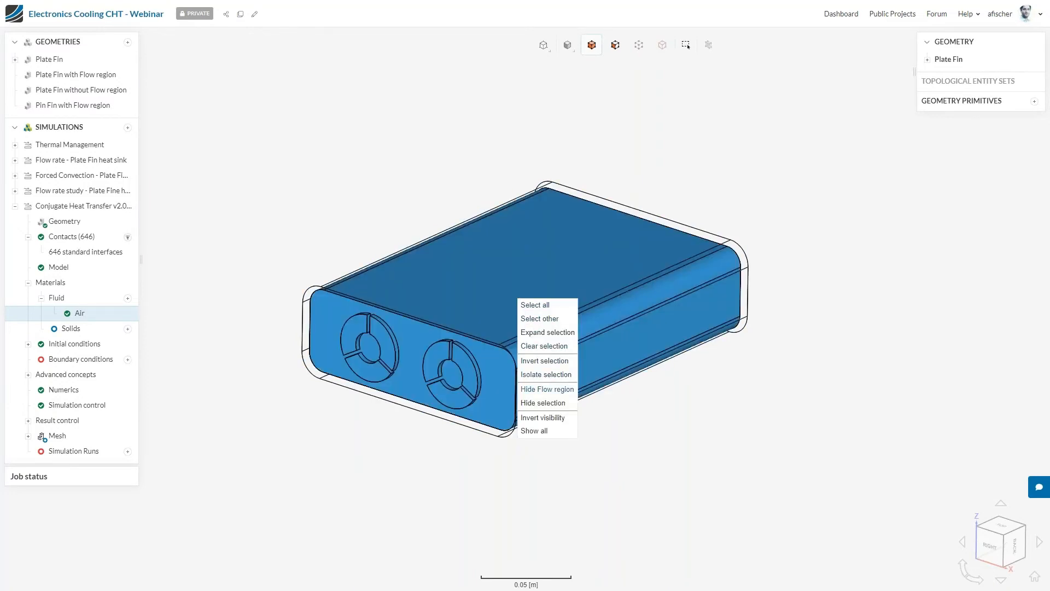
left_click(548, 389)
- Add Copper as a solid material and assign it to the plate-fin heat sink
left_click(128, 329)
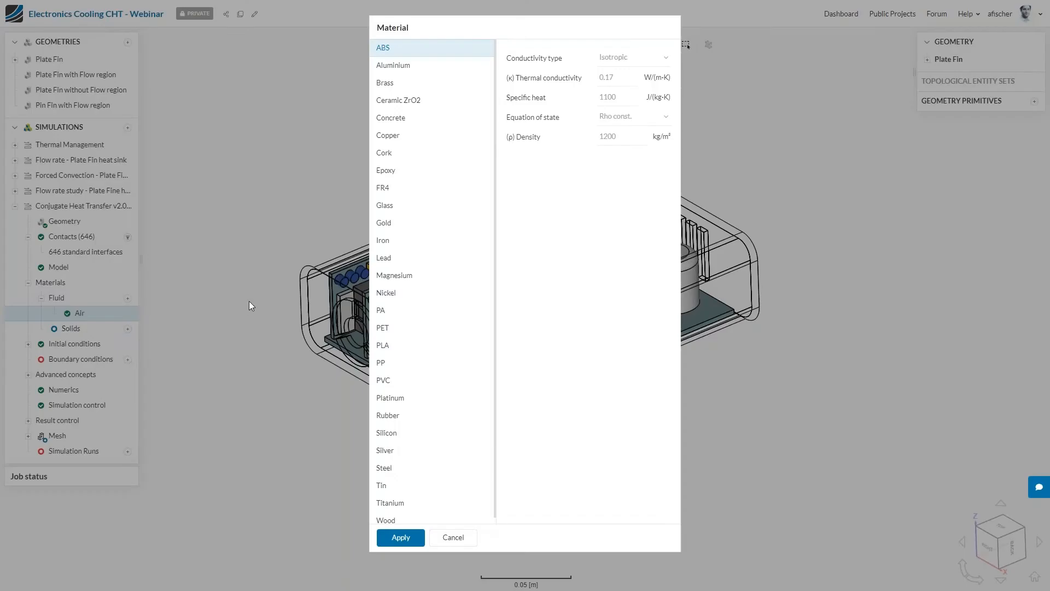
left_click(396, 136)
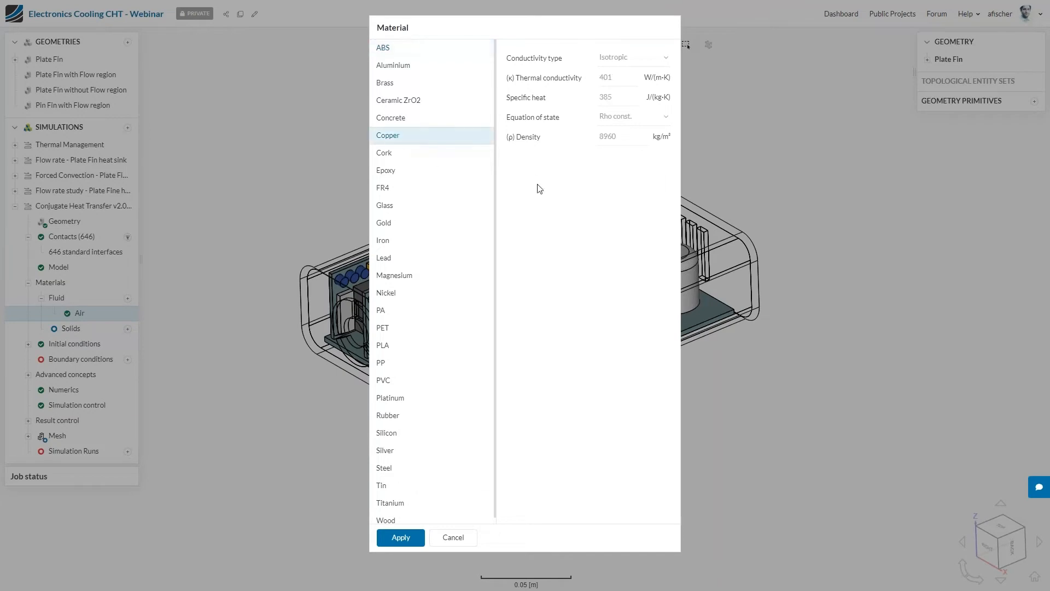
left_click(401, 538)
left_click(591, 283)
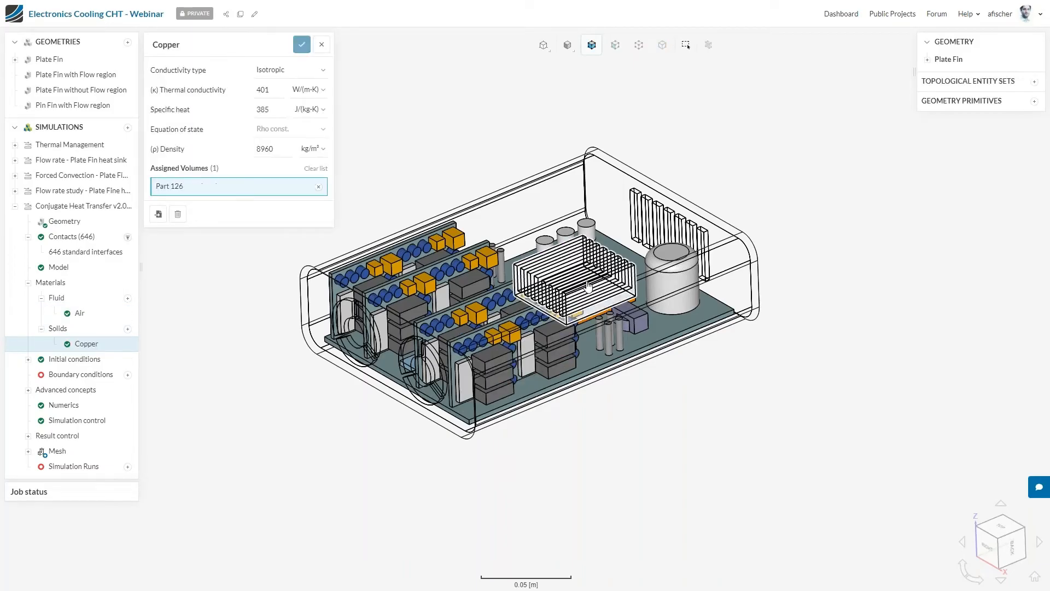
left_click(302, 45)
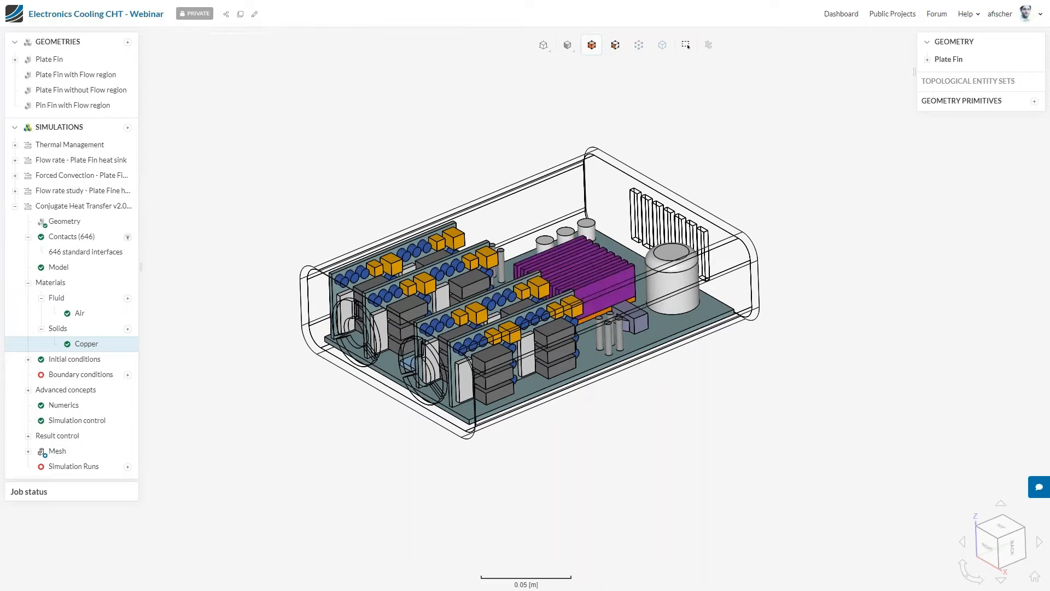
- Show all hidden parts and add a Velocity inlet boundary condition to the simulation
right_click(207, 239)
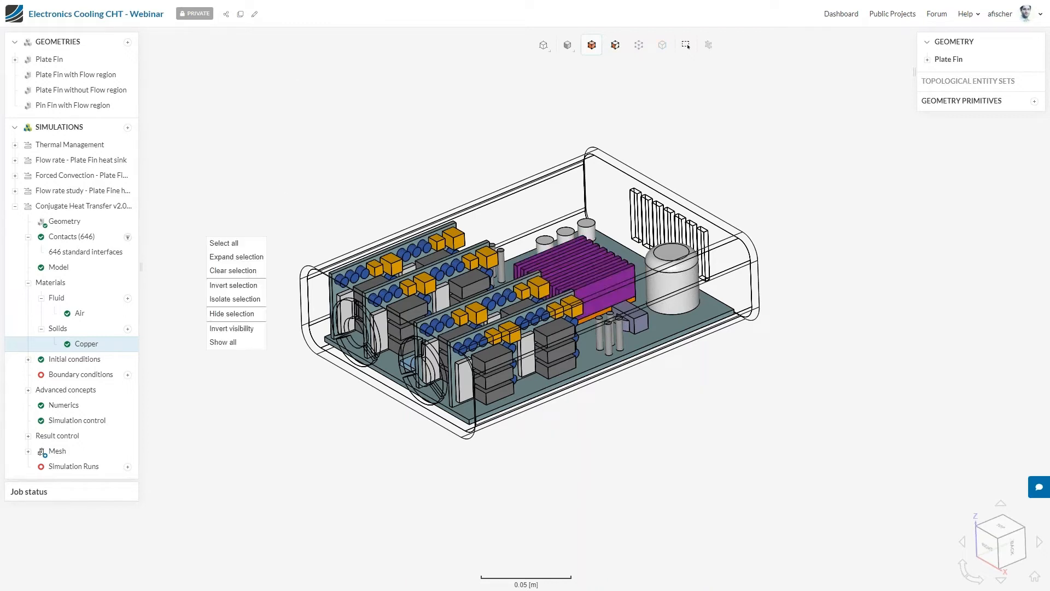
left_click(229, 345)
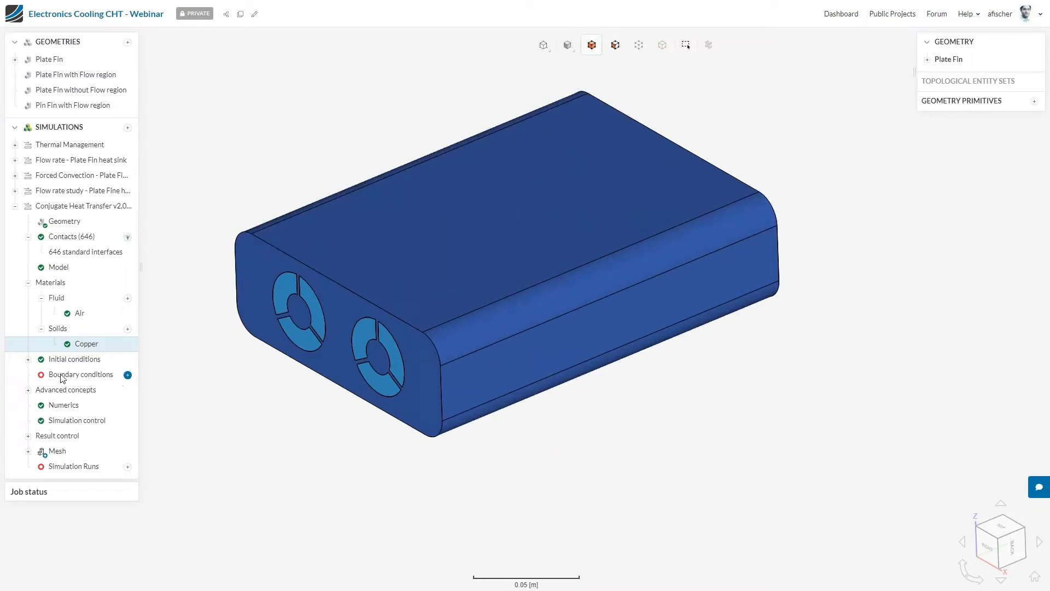
left_click(127, 375)
left_click(164, 378)
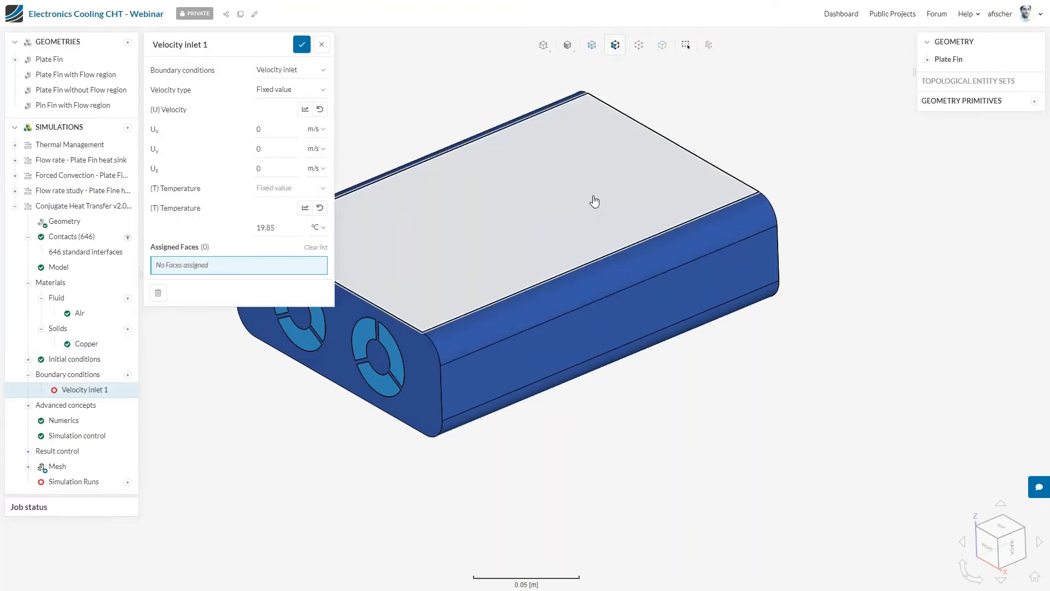
scroll(725, 413, "down", 3)
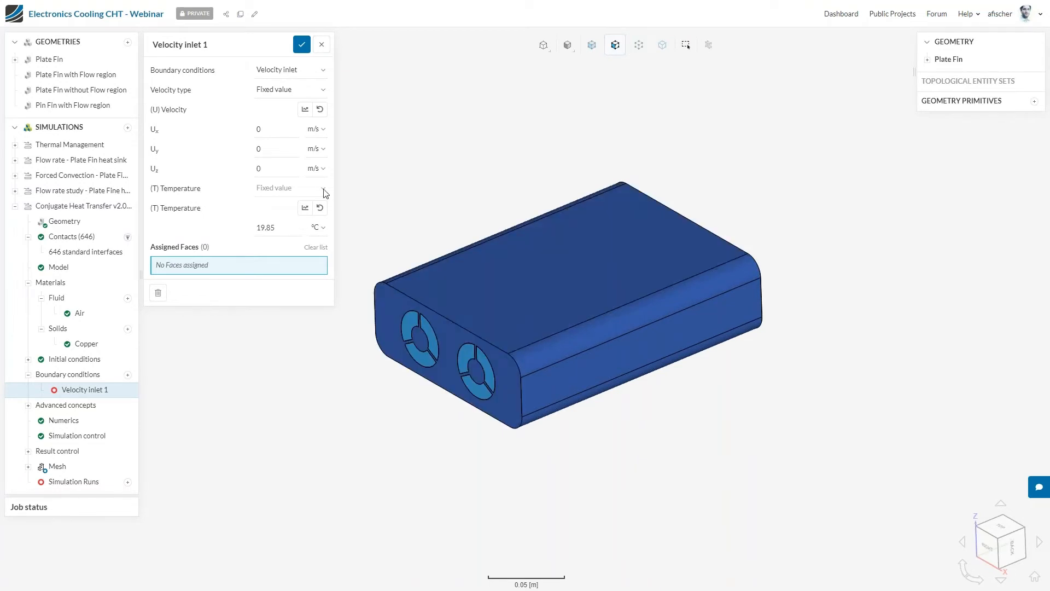
- Set the inlet's velocity type to Flow rate, with a Volumetric flow of 0.00467 m³/s
left_click(295, 89)
left_click(281, 124)
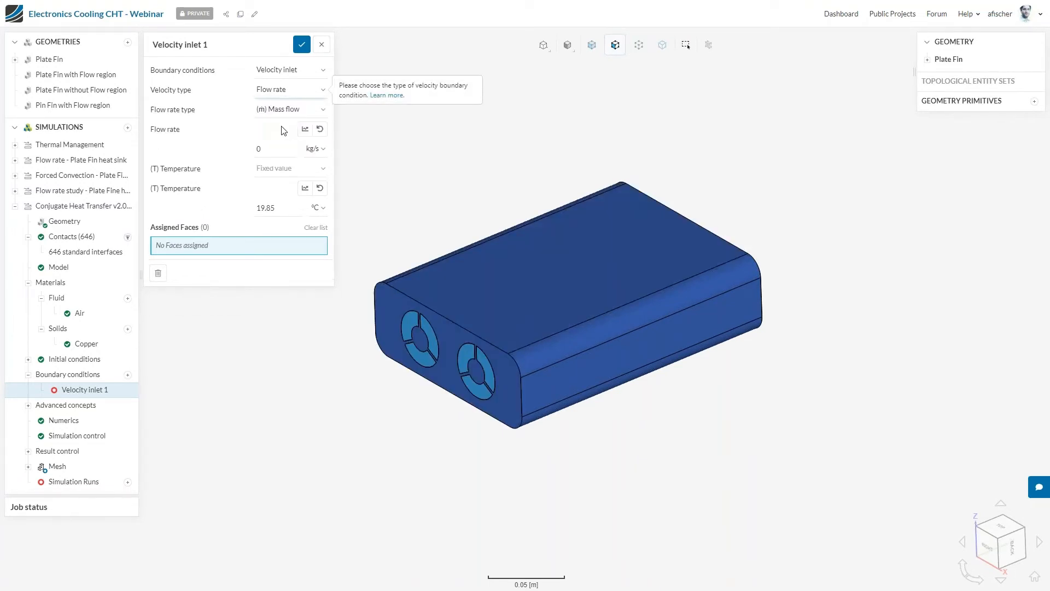
left_click(282, 119)
left_click(279, 133)
double_click(265, 148)
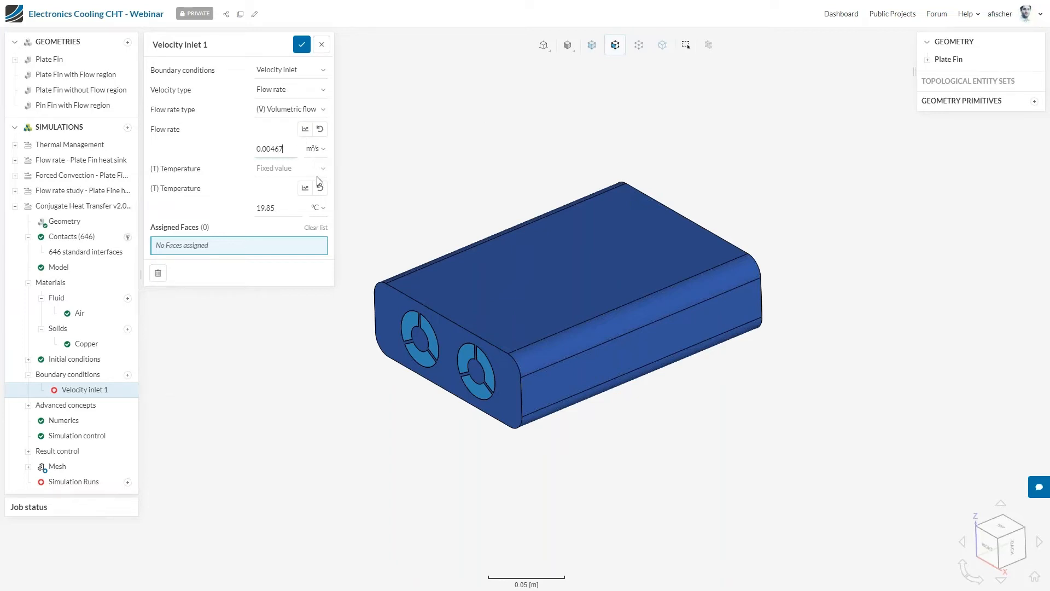
- Assign the six flow-region faces in the two fan openings to the velocity inlet and save it
left_click(427, 337)
left_click(427, 337)
left_click(429, 367)
left_click(470, 361)
left_click(485, 365)
left_click(476, 393)
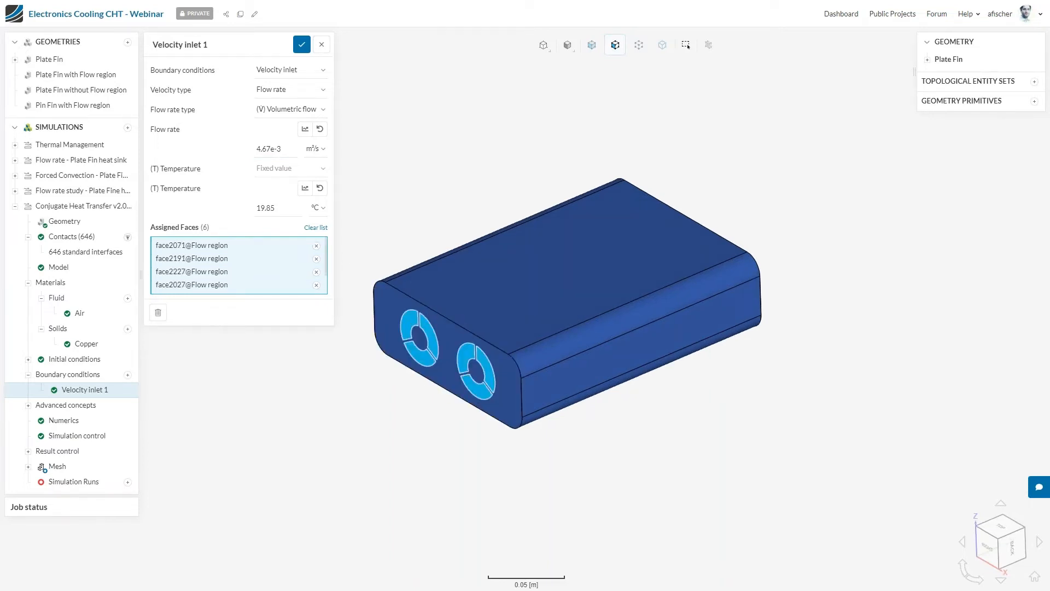
left_click(301, 45)
left_click_drag(610, 181, 380, 230)
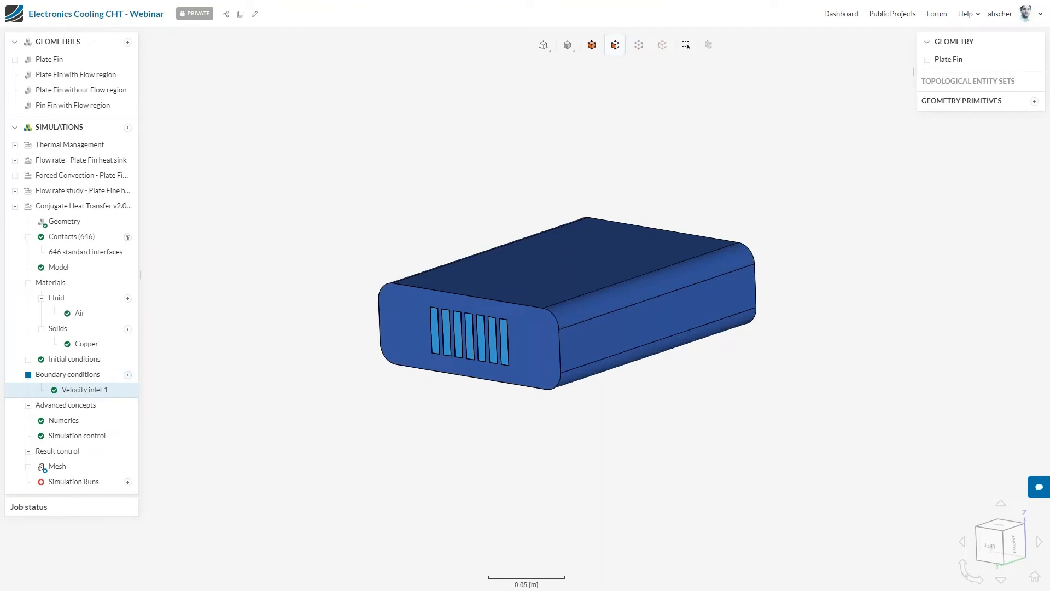
- Add a Pressure outlet boundary condition, assign the seven flow-region faces in the vent slots to it and save it
left_click(130, 377)
left_click(128, 375)
left_click(154, 393)
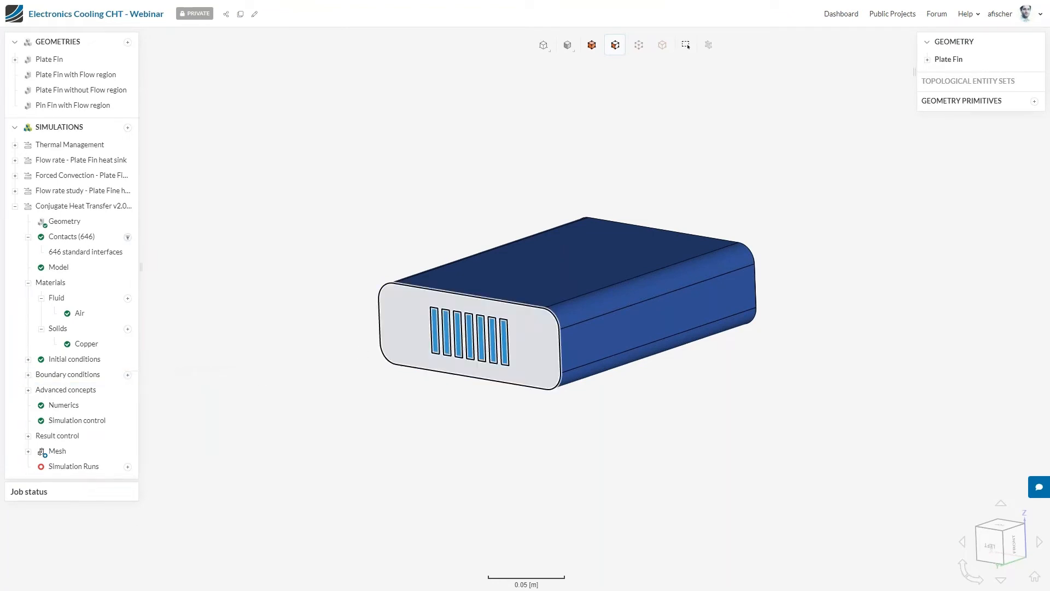
left_click(436, 331)
left_click(453, 336)
left_click(459, 336)
left_click(472, 339)
left_click(485, 341)
left_click(493, 341)
left_click(504, 343)
left_click(302, 45)
- Add an Absolute power source under Advanced concepts, and hide the enclosure and the flow region to expose the internal components
left_click_drag(292, 251, 724, 283)
scroll(769, 295, "up", 3)
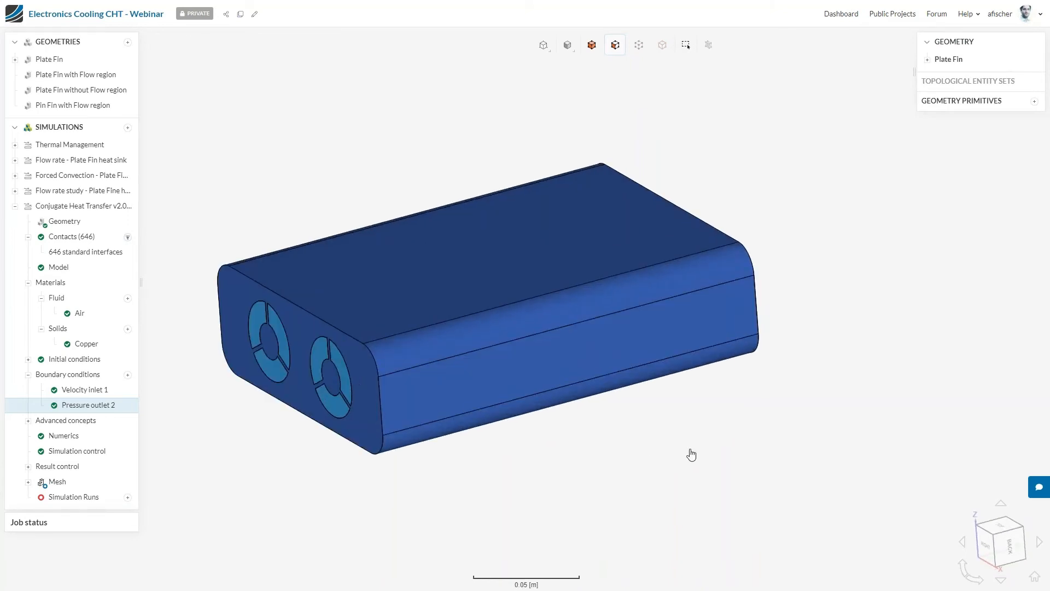
left_click(40, 420)
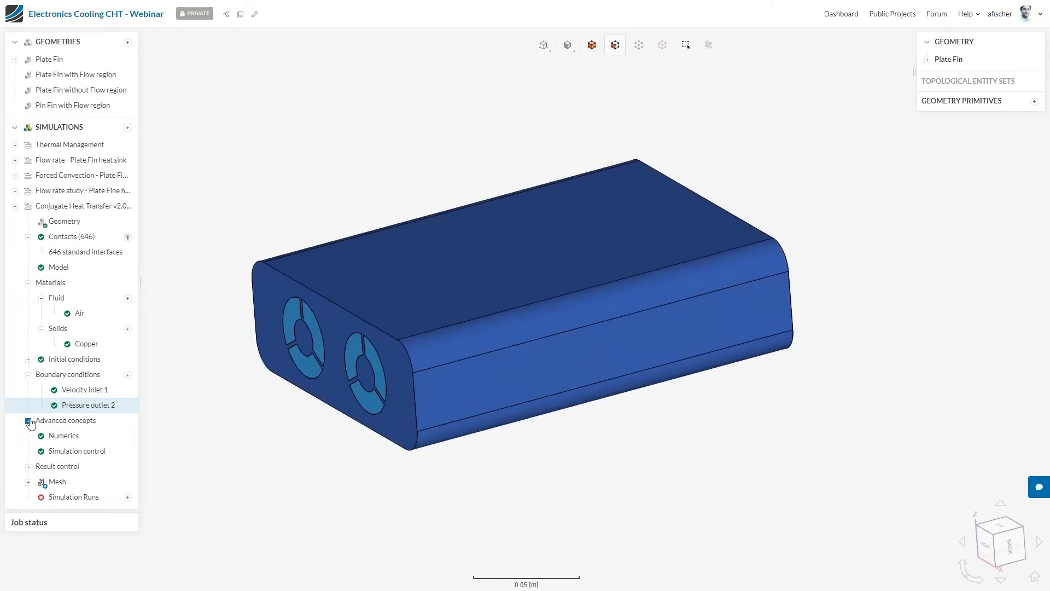
left_click(127, 436)
left_click(164, 441)
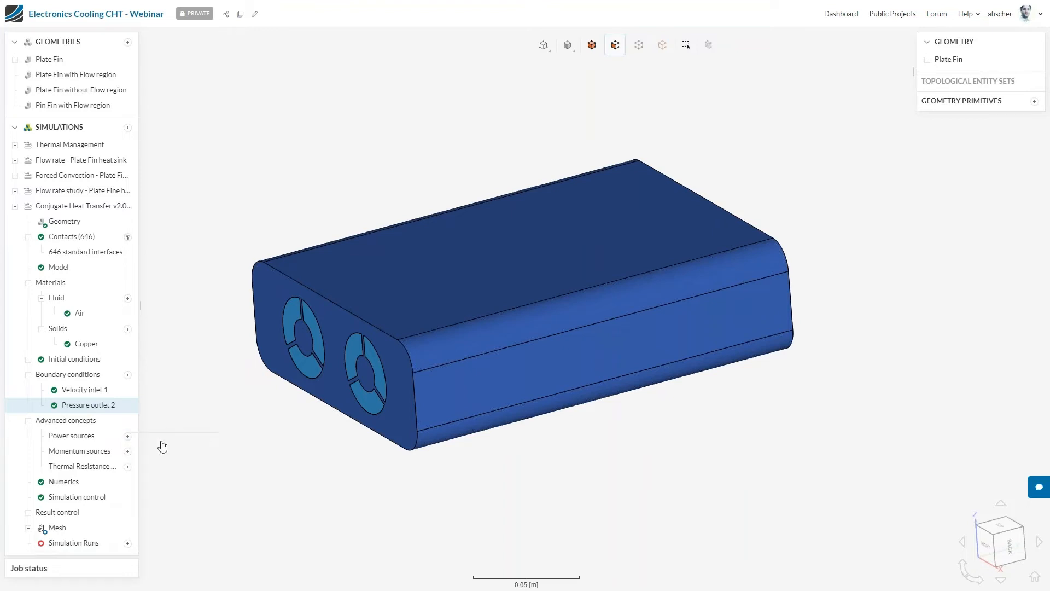
right_click(507, 290)
left_click(541, 382)
right_click(509, 303)
left_click(537, 395)
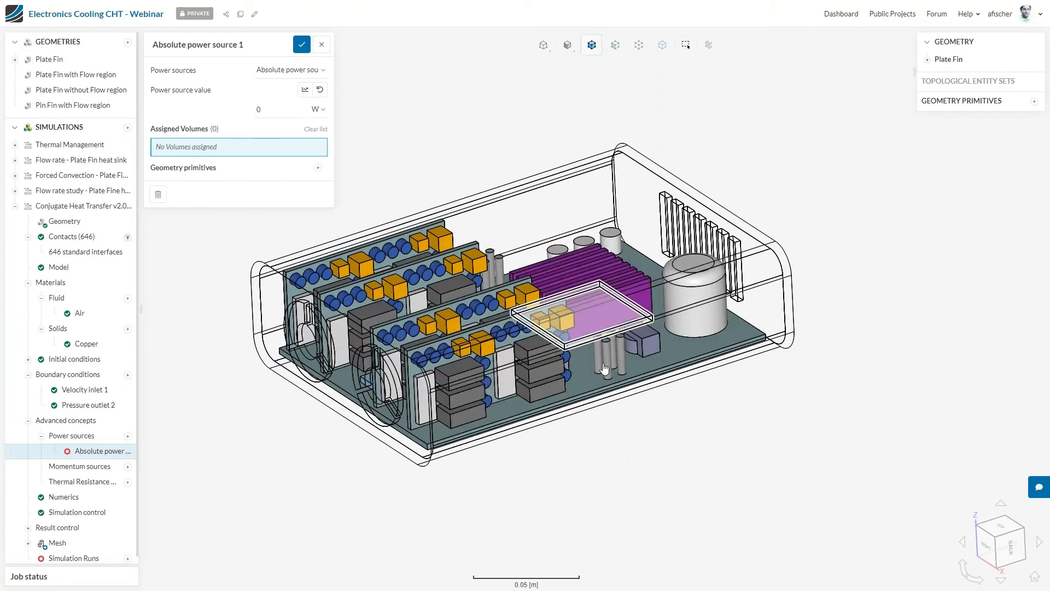
- Assign the flat CPU part beneath the heat sink to the absolute power source, enter its power value in watts and save
left_click(579, 339)
left_click(579, 338)
left_click(580, 346)
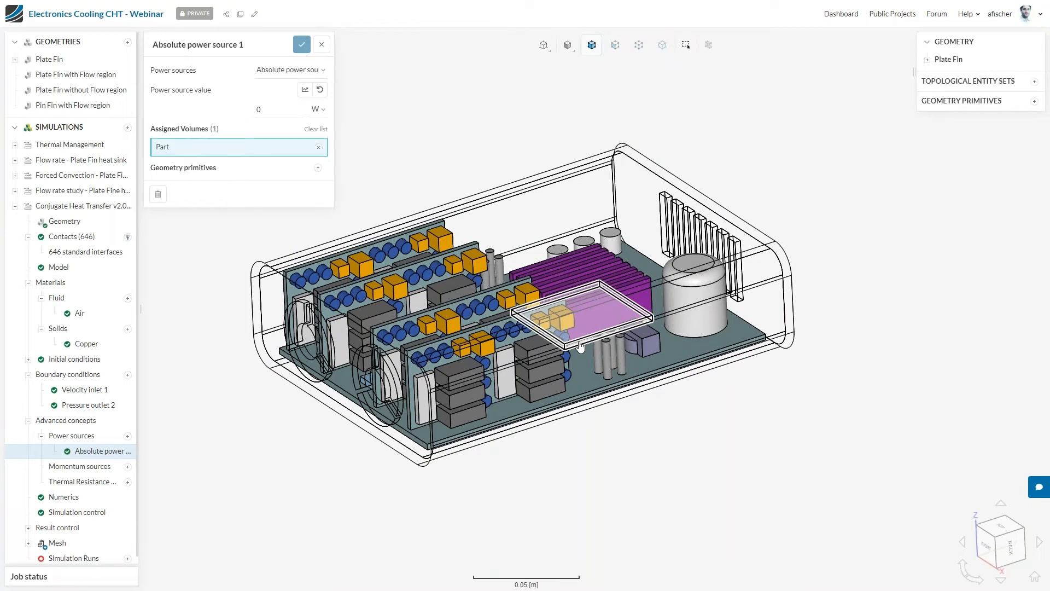
left_click(274, 111)
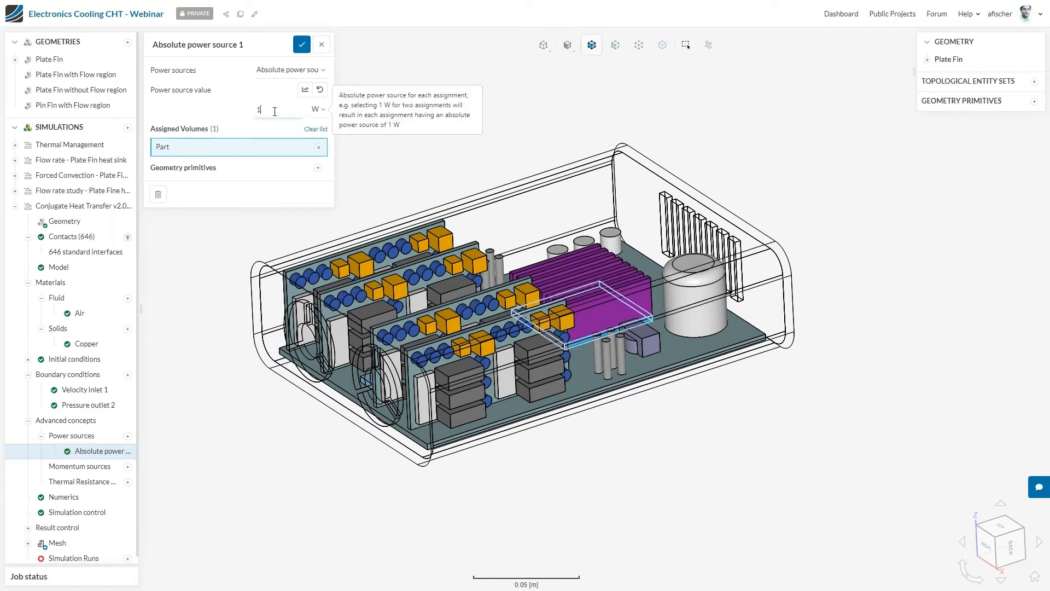
left_click(303, 46)
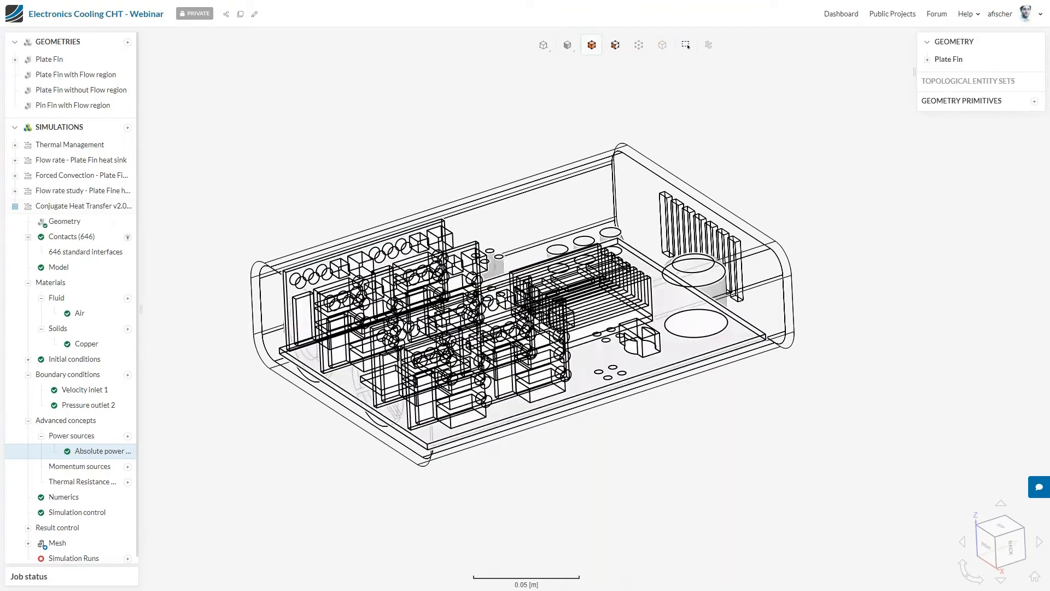
- Start a new simulation run to check the setup for warnings and errors, and cancel it
scroll(65, 476, "down", 1)
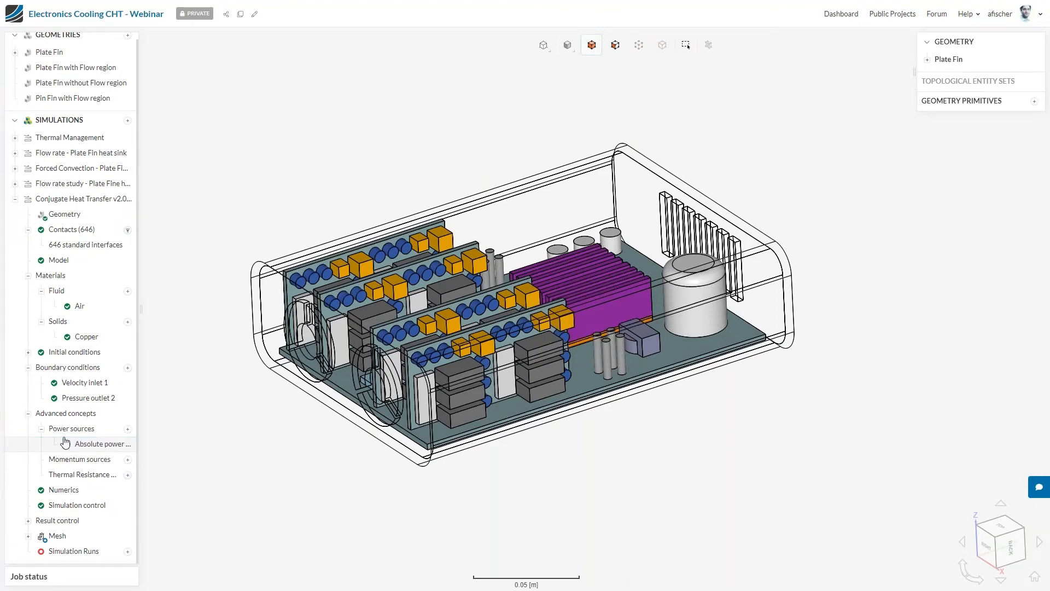
left_click(65, 442)
left_click(127, 552)
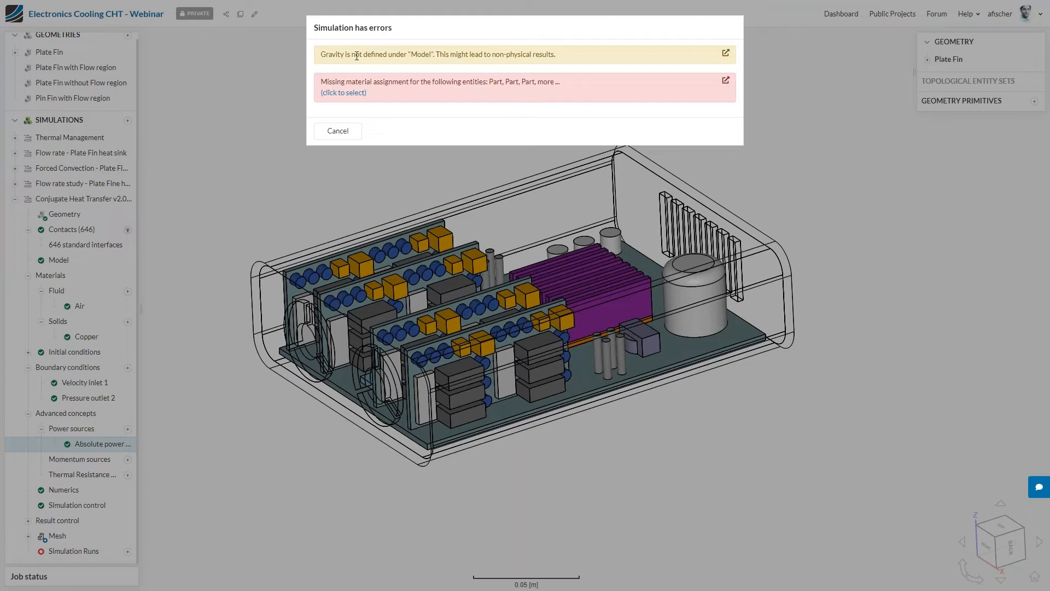
double_click(331, 82)
double_click(358, 82)
left_click(337, 131)
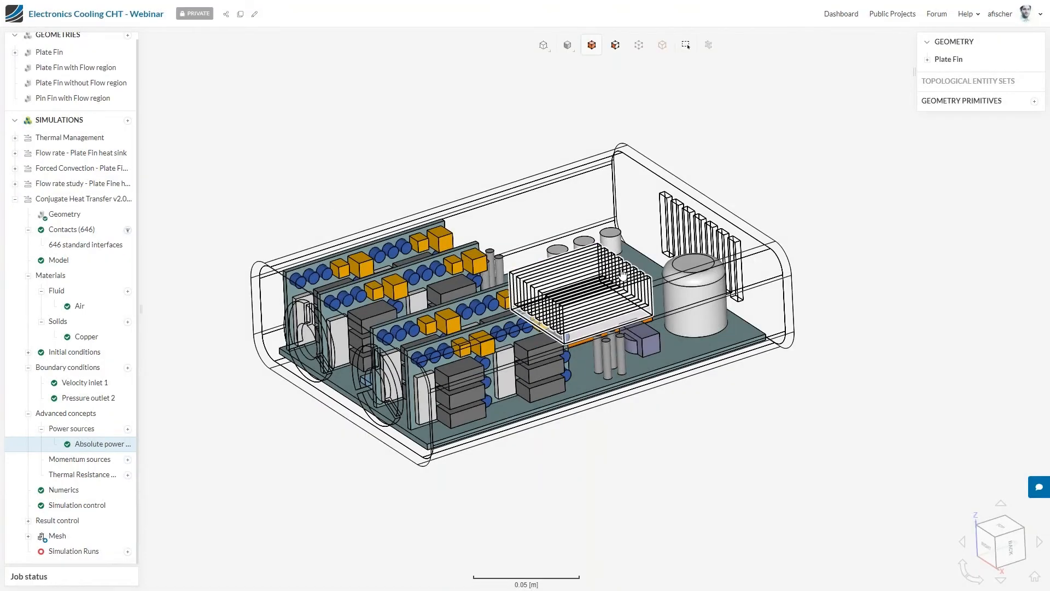
- Collapse the Conjugate Heat Transfer simulation and open the existing "Flow rate - Plate Fin heat sink" simulation
left_click_drag(430, 190, 446, 181)
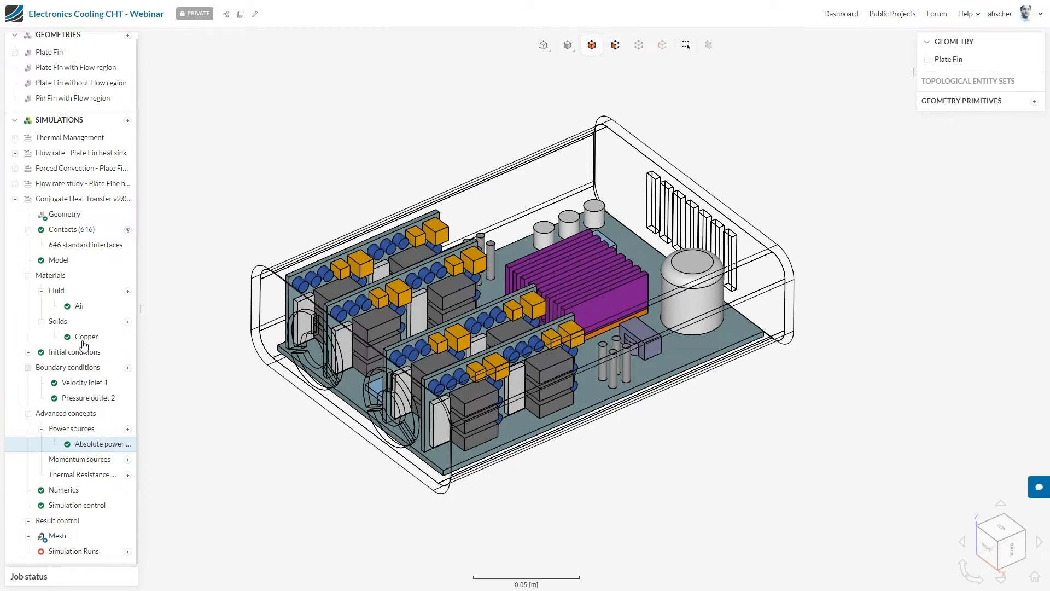
left_click(15, 201)
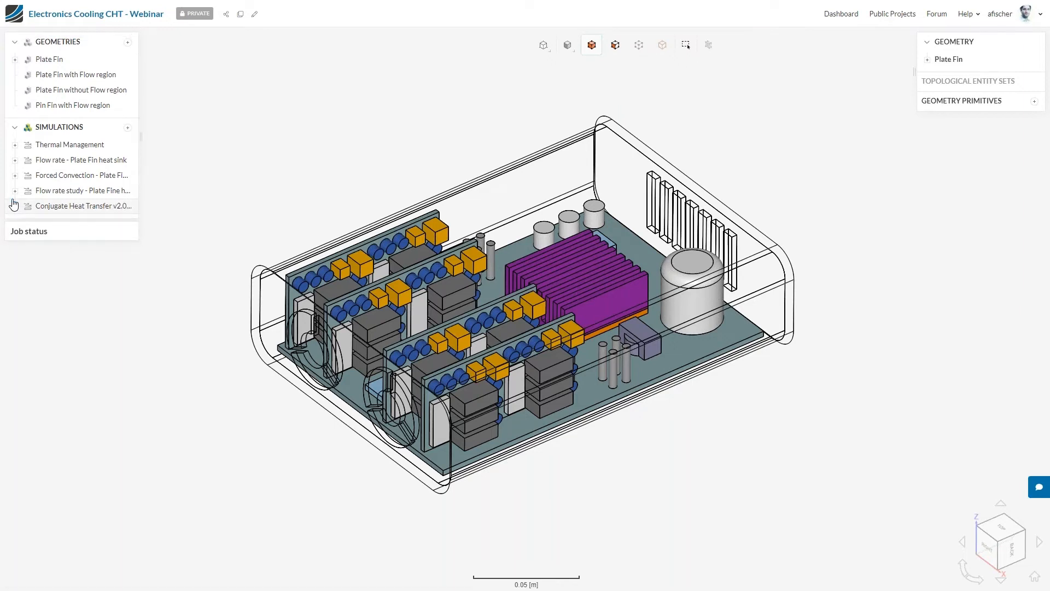
left_click(15, 160)
left_click(63, 161)
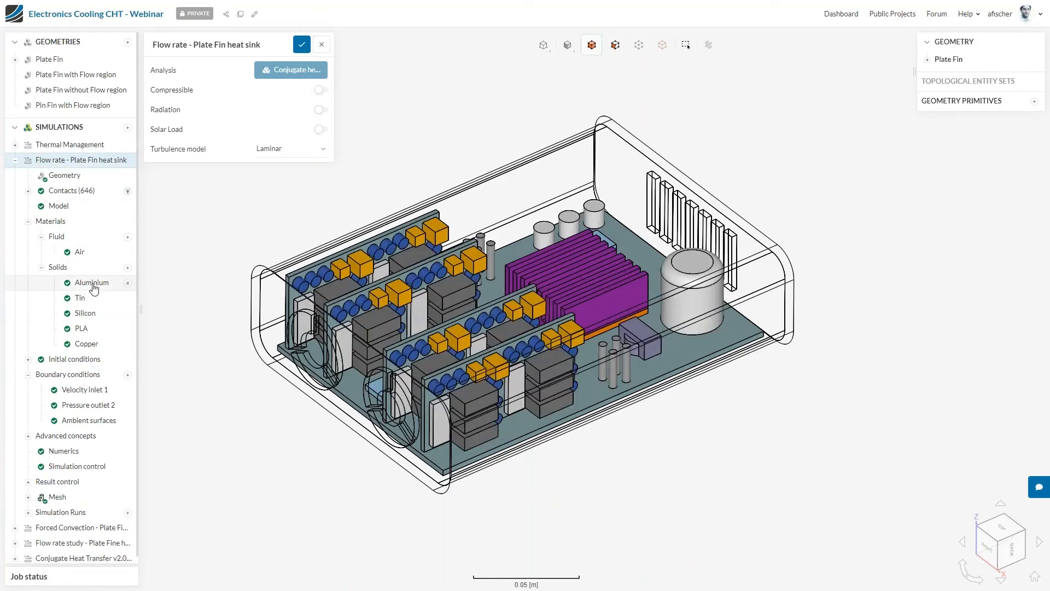
- Show all hidden parts and examine the properties and assigned volumes of the Aluminium and PLA solid materials
left_click(77, 282)
left_click(117, 290)
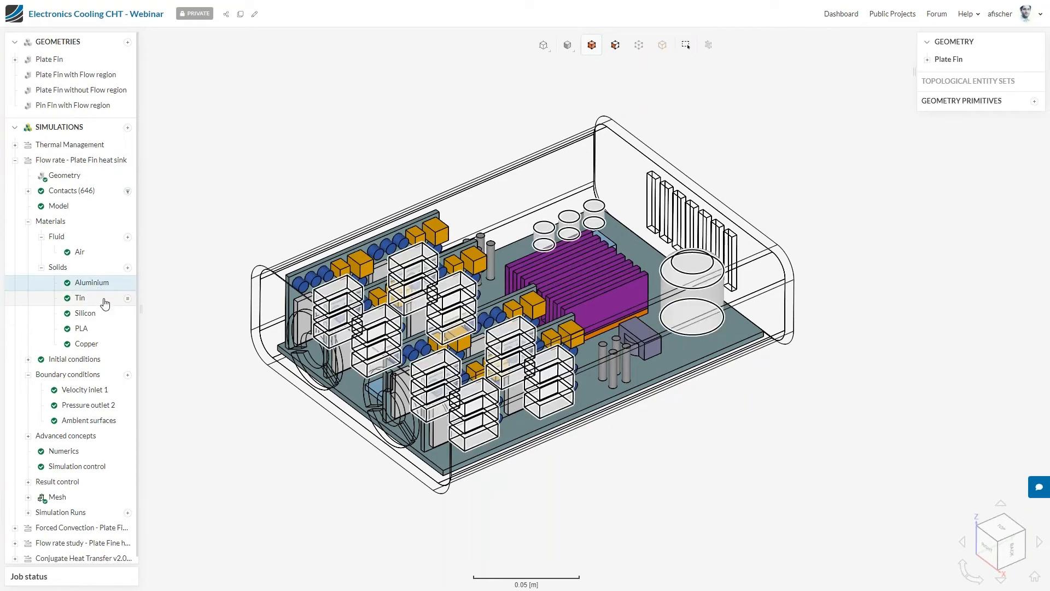
left_click(89, 284)
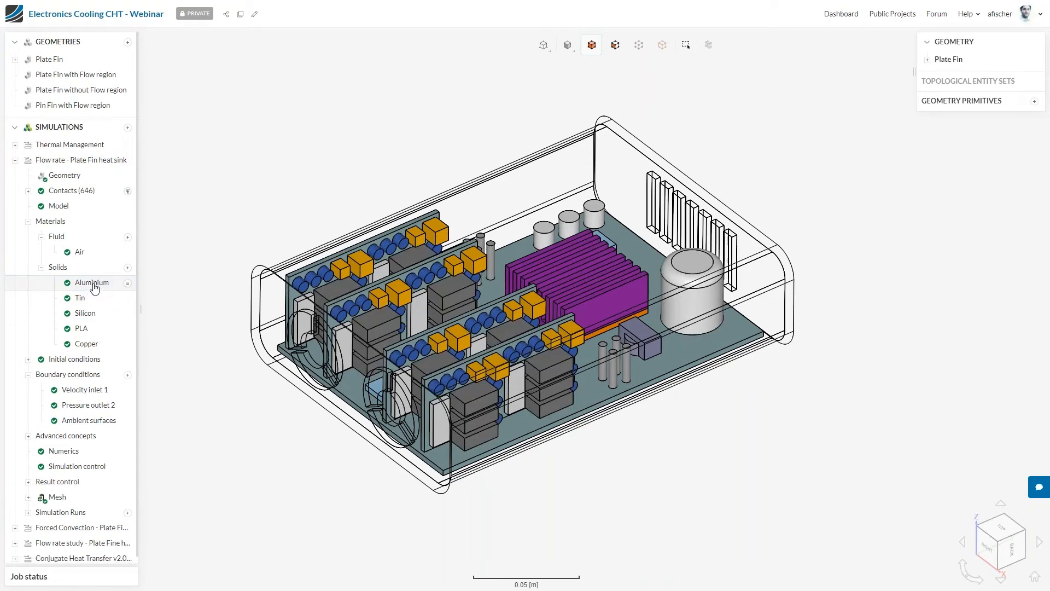
right_click(96, 288)
right_click(179, 225)
left_click(197, 326)
left_click(100, 283)
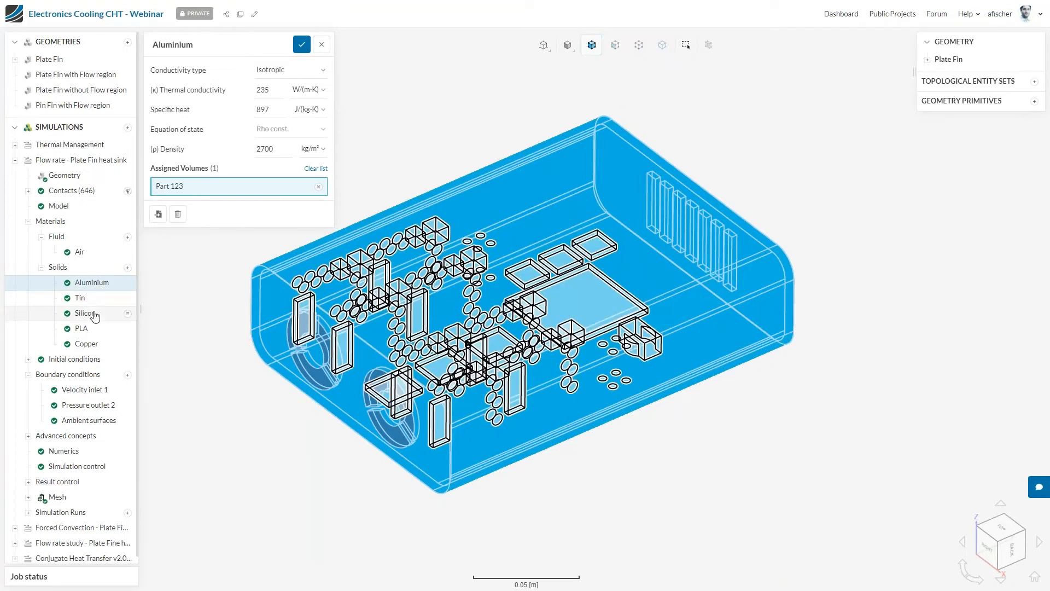
left_click(94, 332)
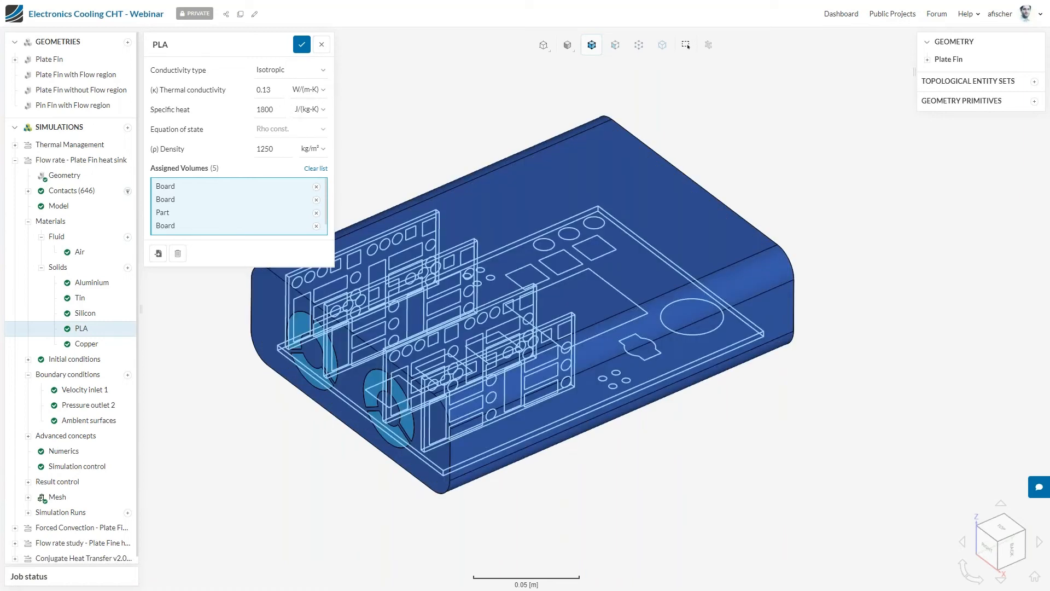
left_click(321, 45)
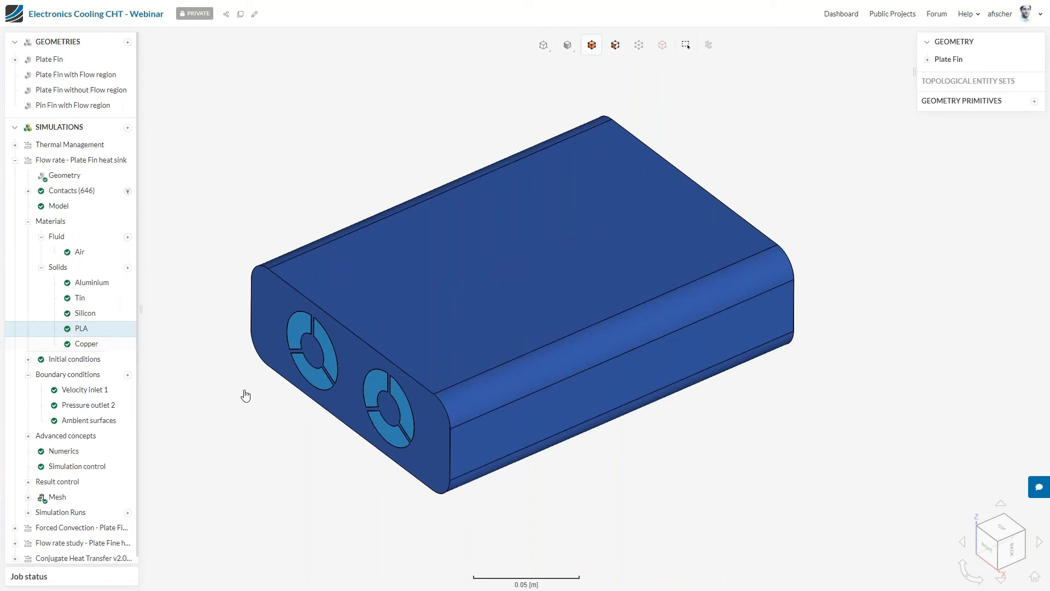
- Examine the settings and assigned faces of the Velocity inlet 1, Pressure outlet 2 and Ambient surfaces boundary conditions
left_click(82, 394)
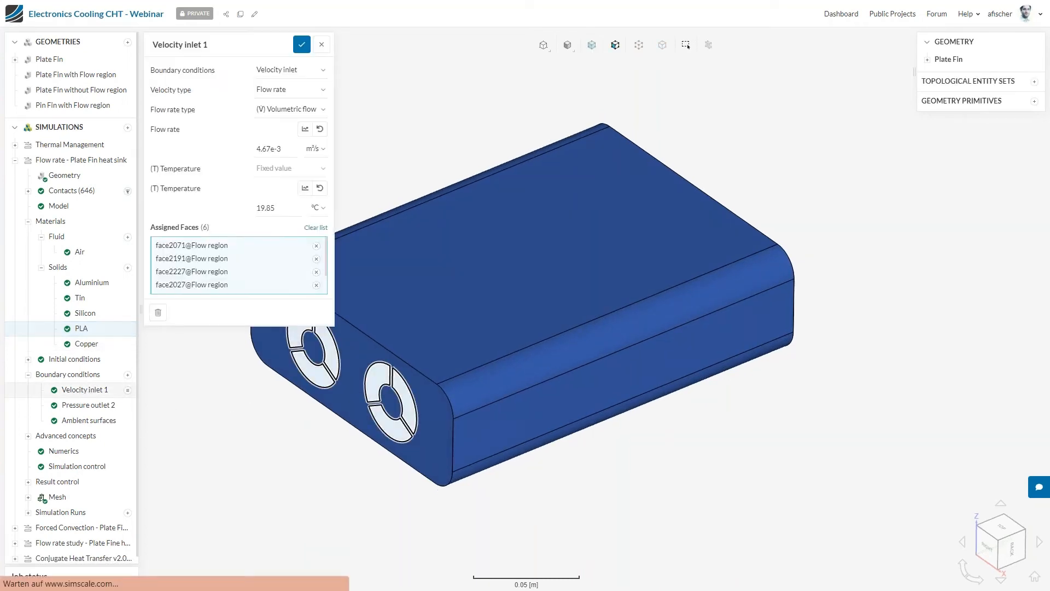
left_click(87, 408)
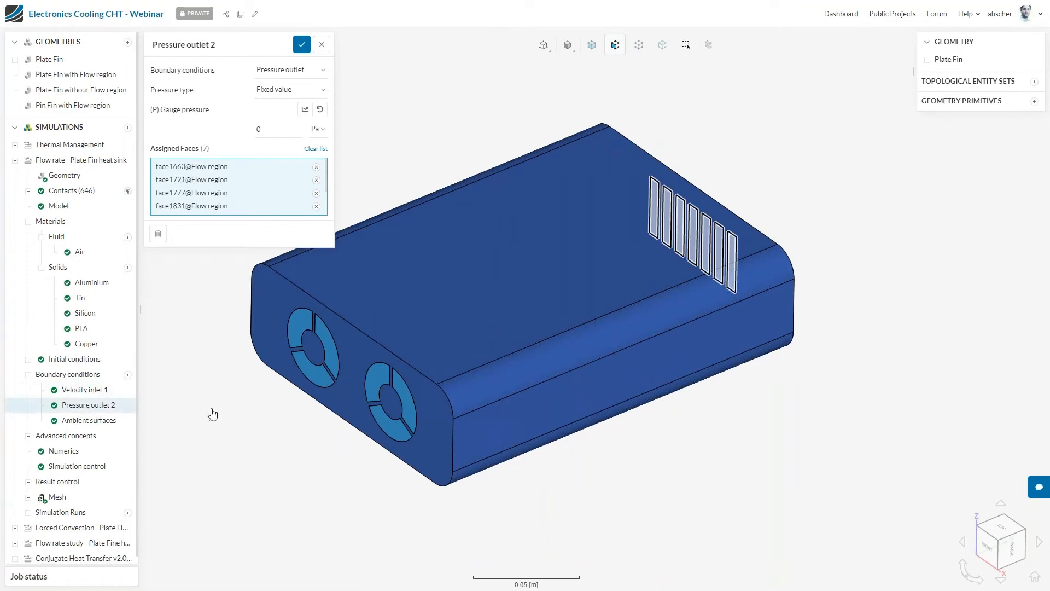
left_click(84, 422)
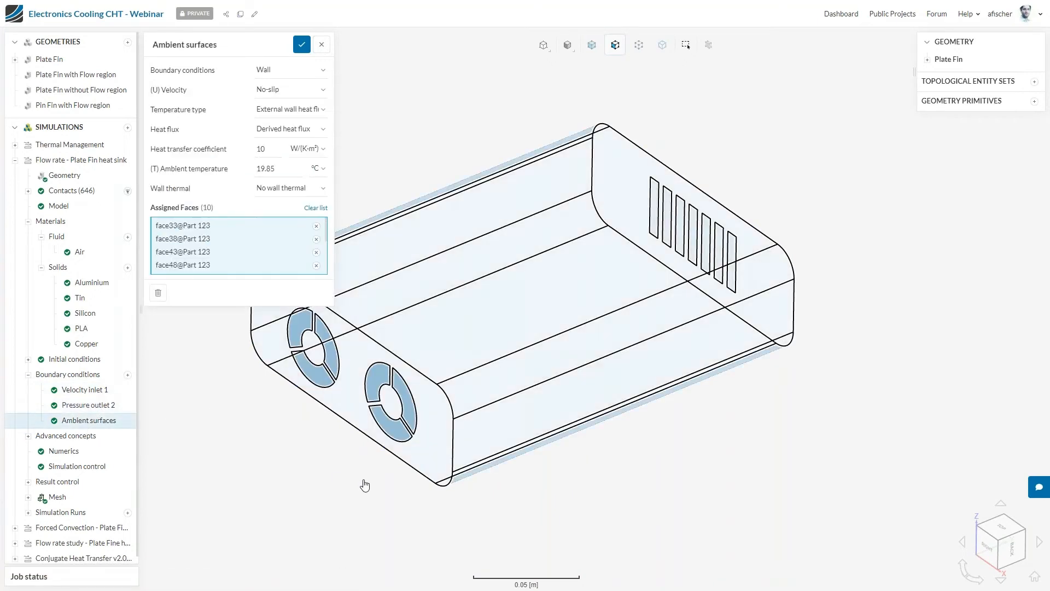
scroll(340, 472, "up", 5)
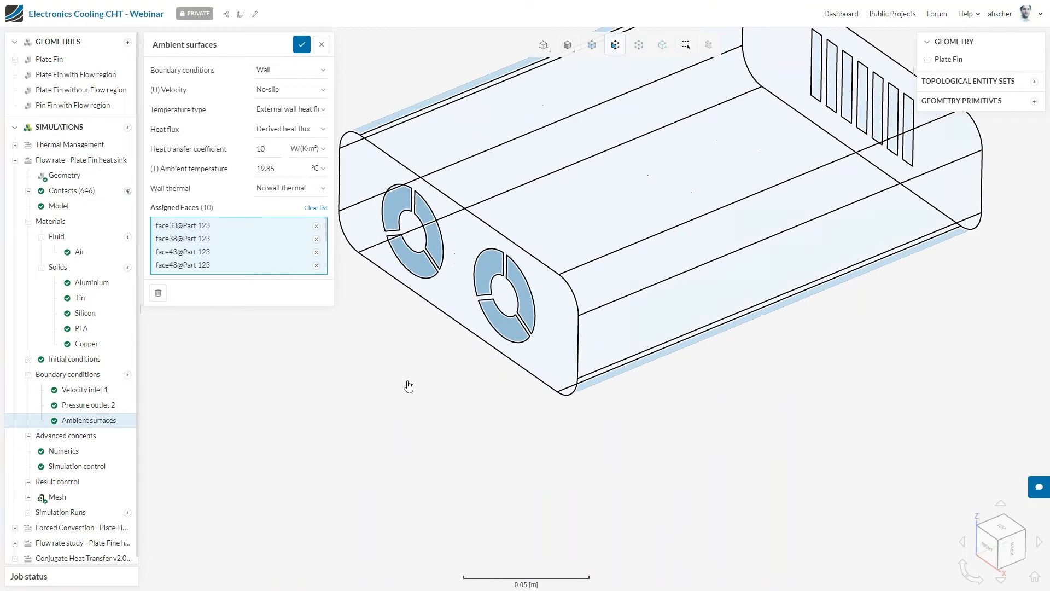
right_click_drag(463, 424, 418, 531)
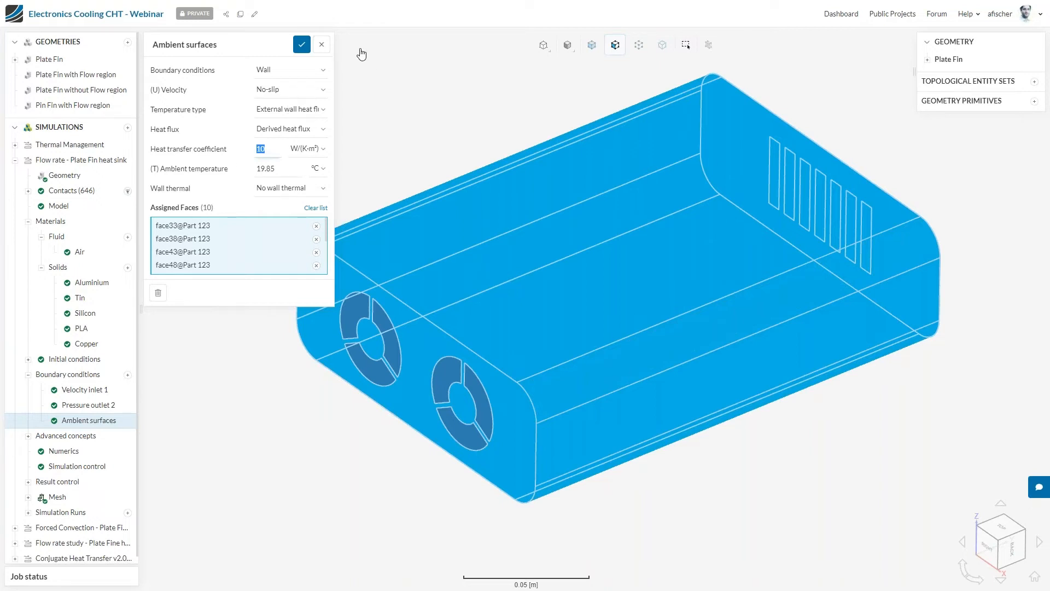
left_click(321, 44)
- Expand the simulation's power sources and examine the values and volumes of CPU, Small Capacitors and Board Capacitors
scroll(360, 170, "down", 5)
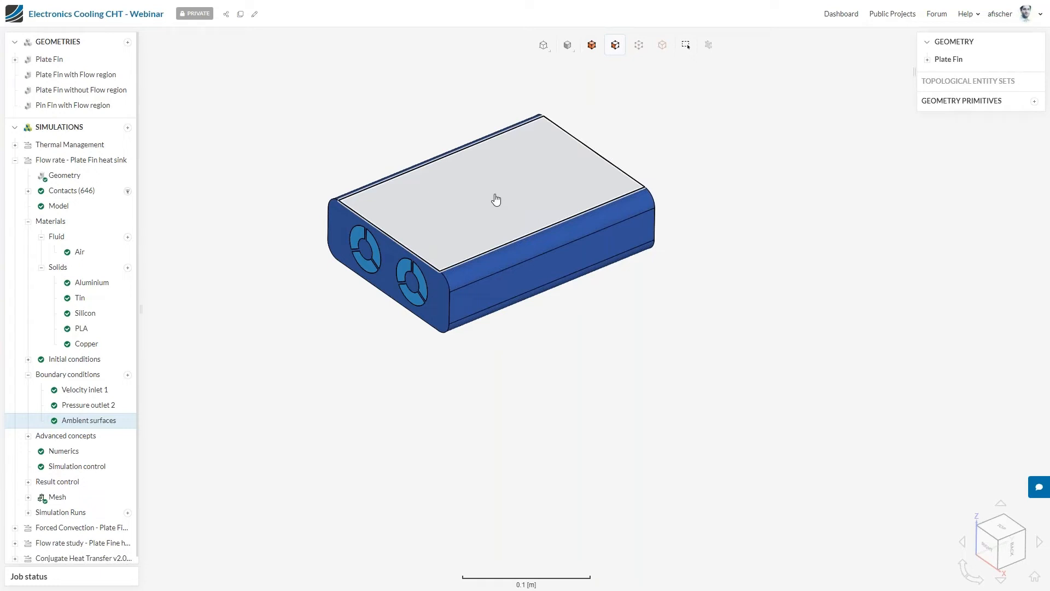
scroll(495, 195, "up", 1)
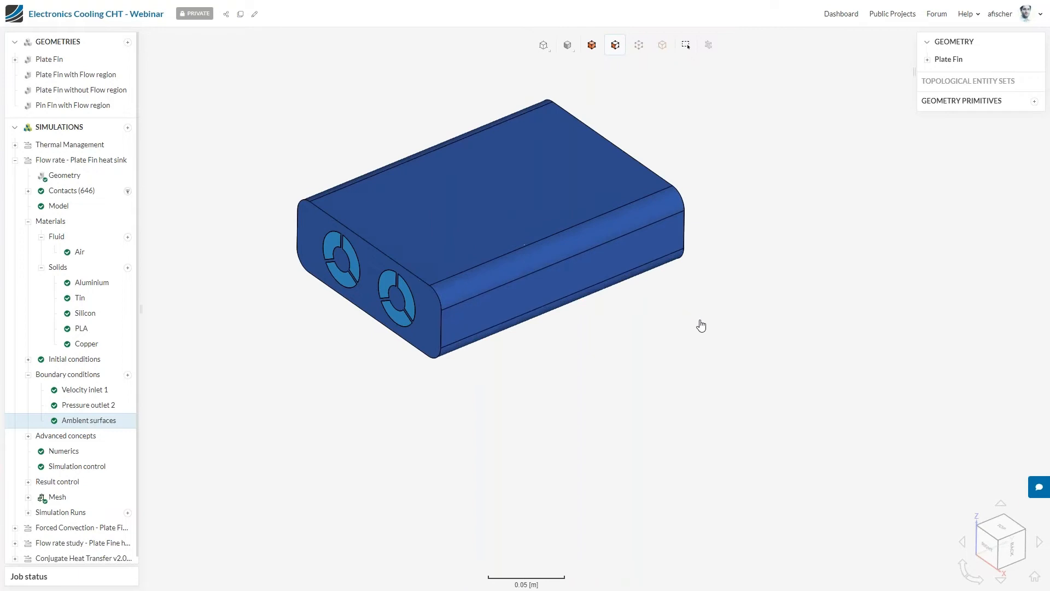
scroll(699, 321, "up", 1)
right_click_drag(661, 314, 741, 373)
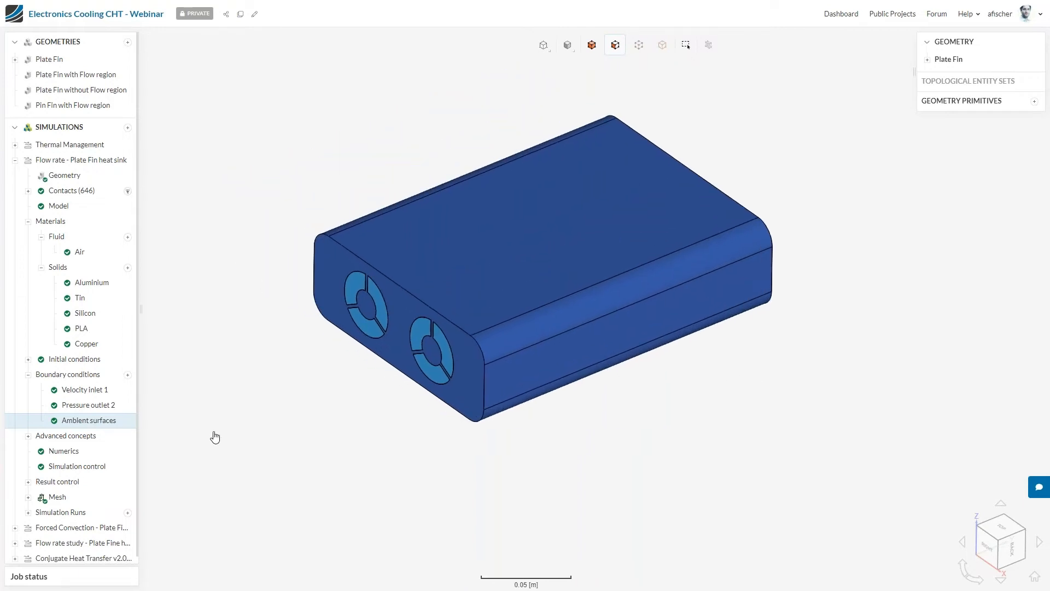
left_click(29, 436)
left_click(41, 451)
scroll(104, 383, "down", 3)
left_click(83, 291)
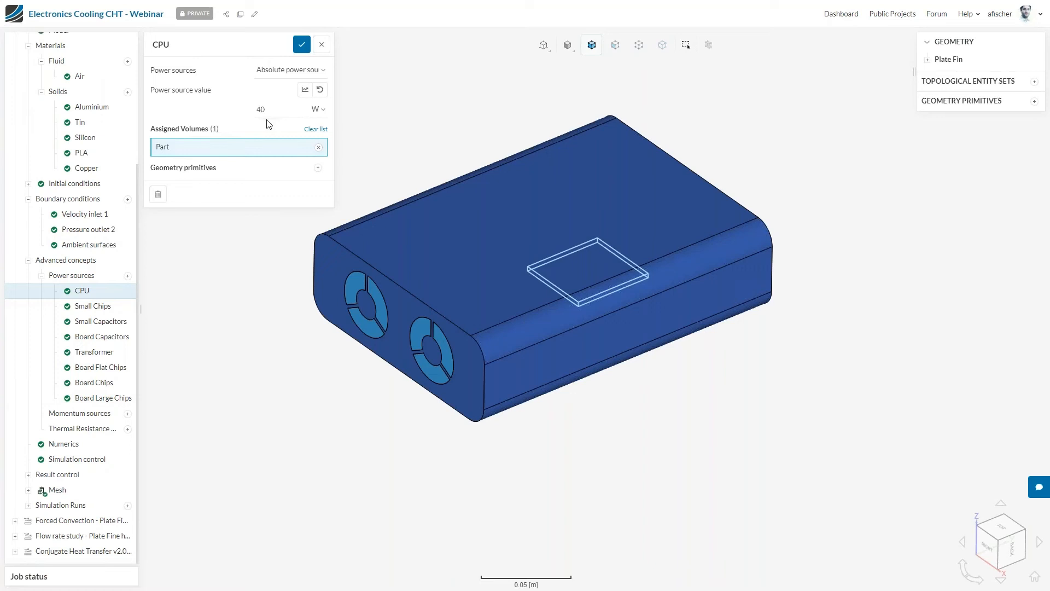
left_click(98, 323)
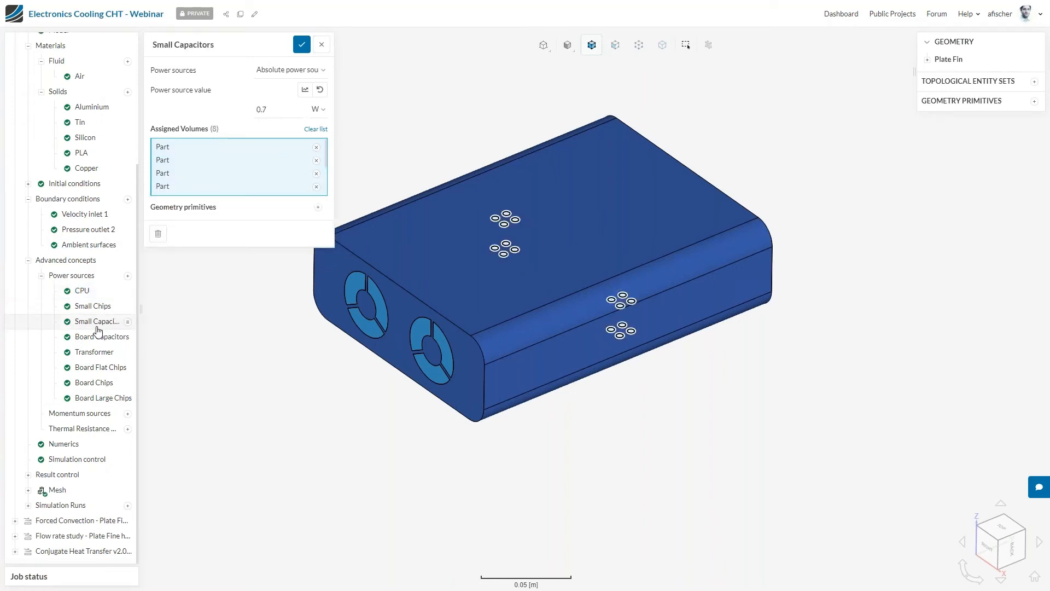
left_click(98, 336)
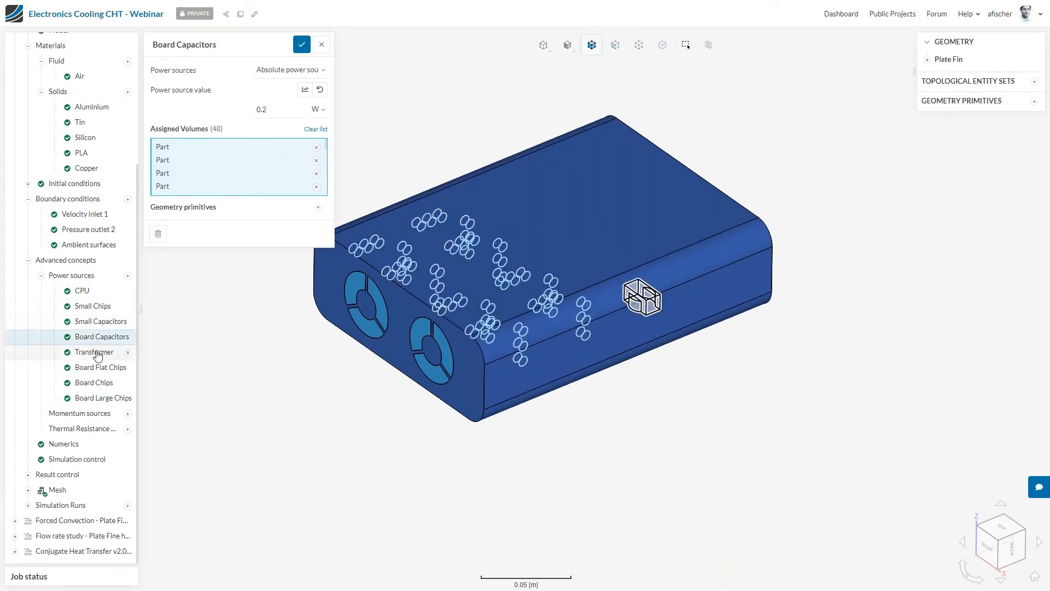
- Hide the enclosure and flow region, and examine the Transformer, Board Flat Chips, Board Chips and Board Large Chips power sources
right_click(507, 274)
left_click(535, 365)
right_click(560, 322)
left_click(583, 367)
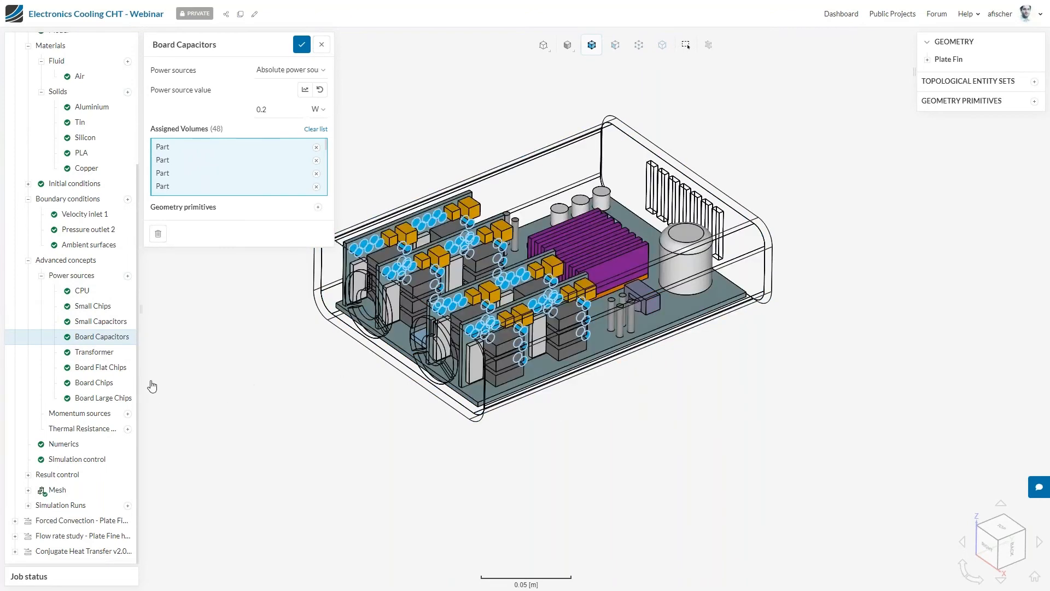
left_click(99, 353)
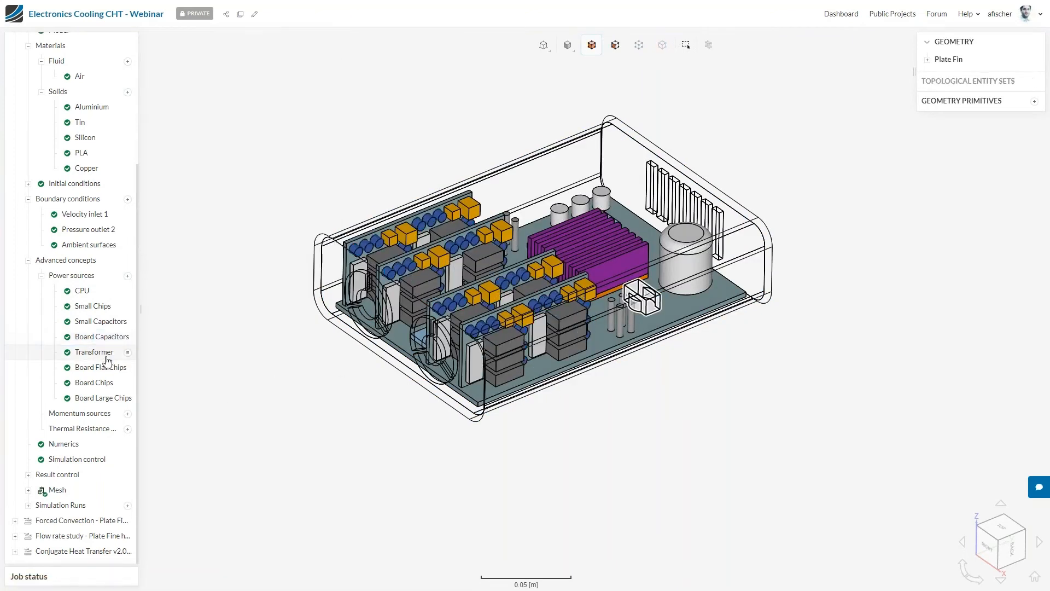
left_click(107, 368)
left_click(99, 383)
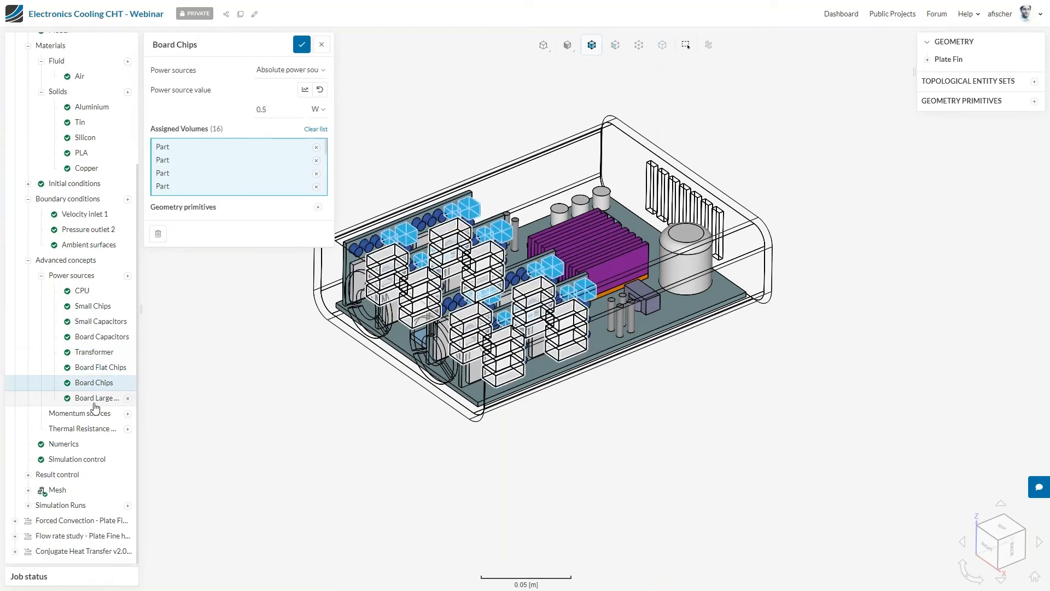
left_click(112, 395)
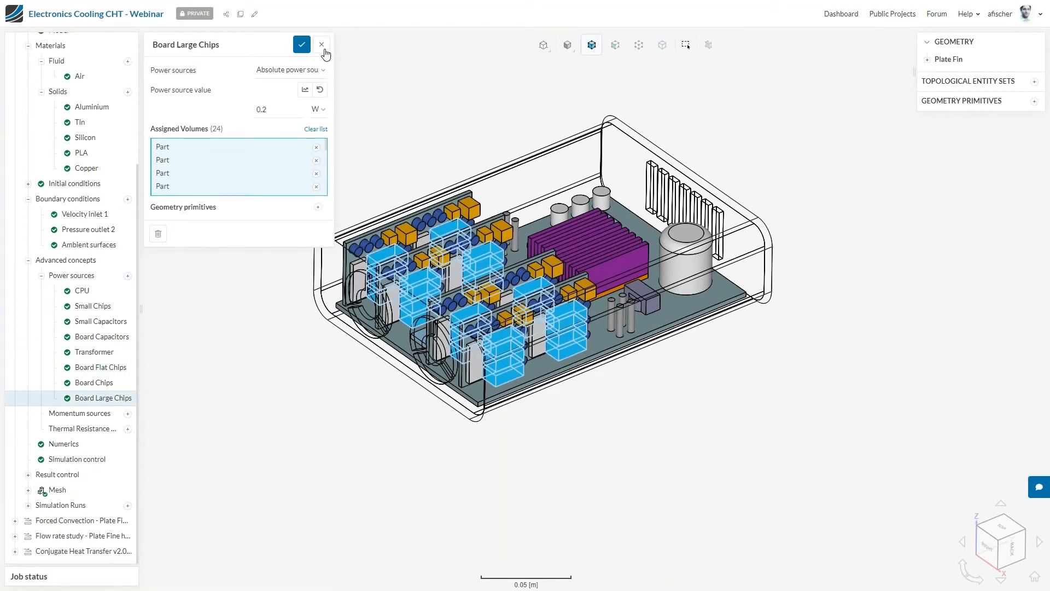
left_click(323, 46)
scroll(315, 244, "up", 2)
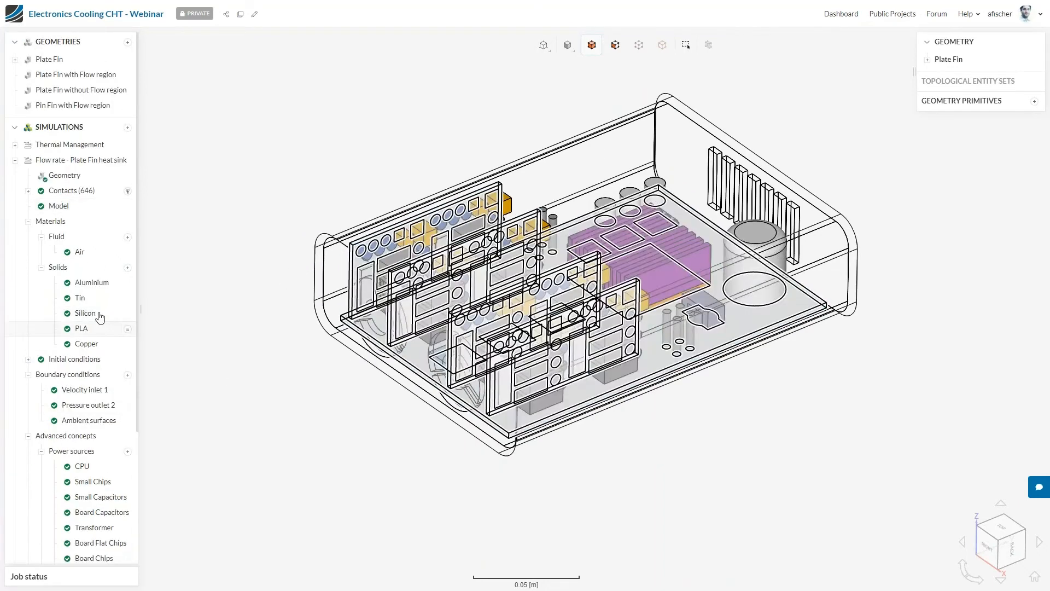
- Expand the result control's surface data and examine the CPU Topside area average settings and its assigned face on the model
left_click(41, 275)
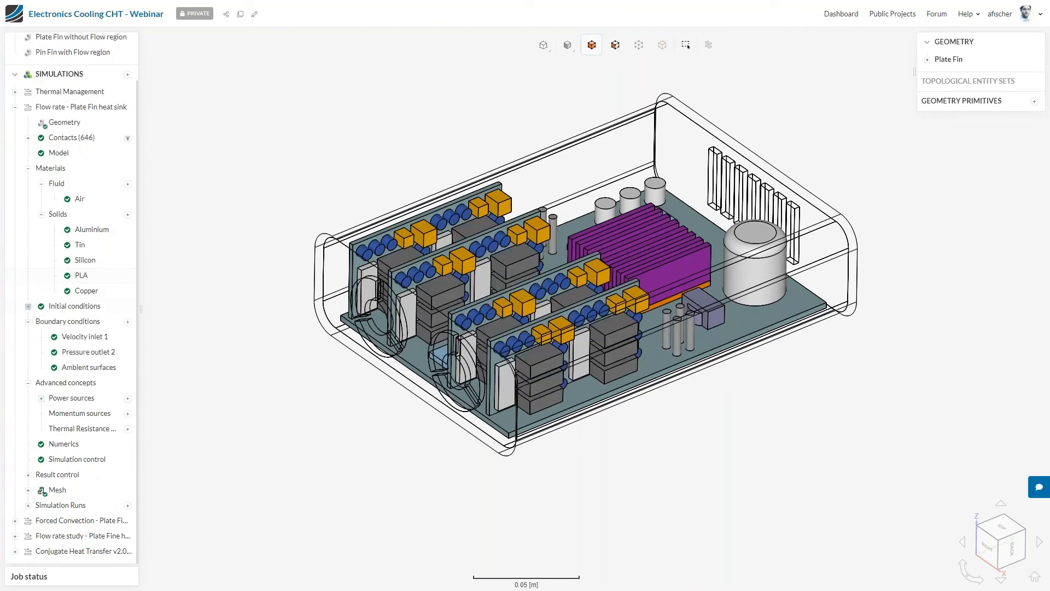
left_click(28, 474)
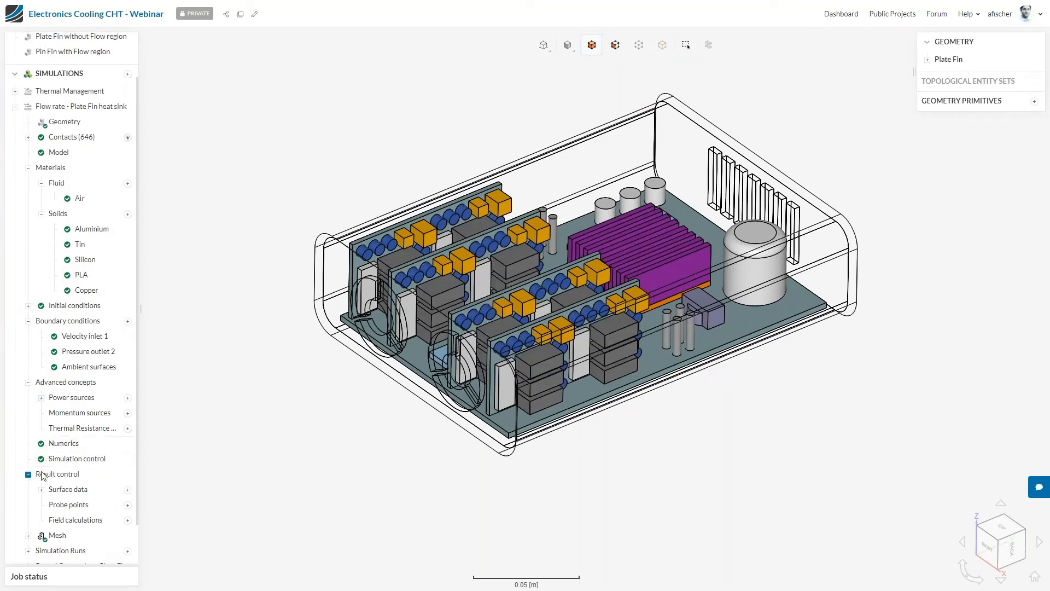
scroll(41, 459, "down", 1)
left_click(41, 445)
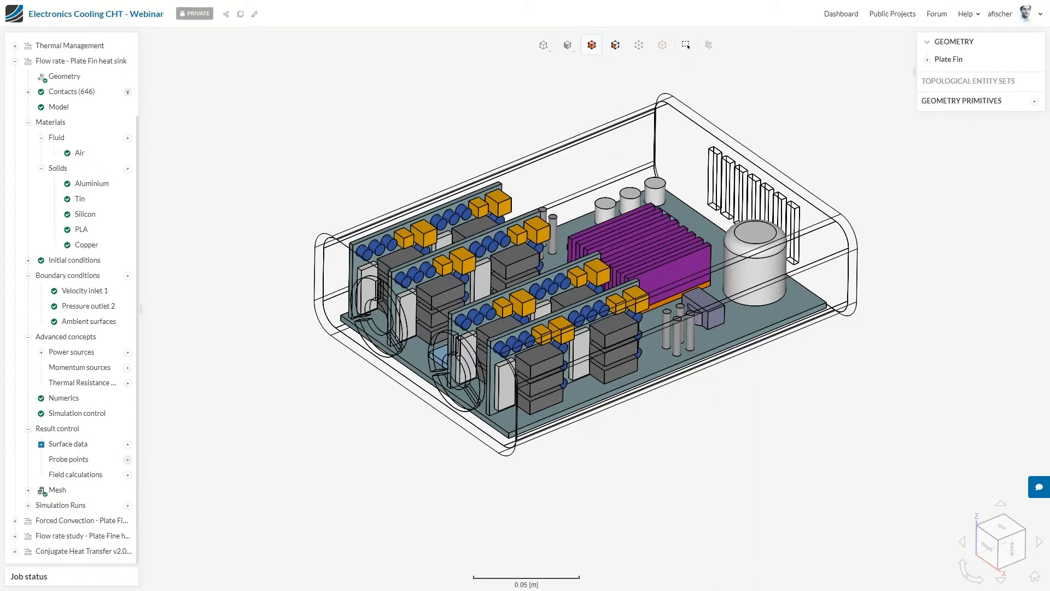
left_click(98, 460)
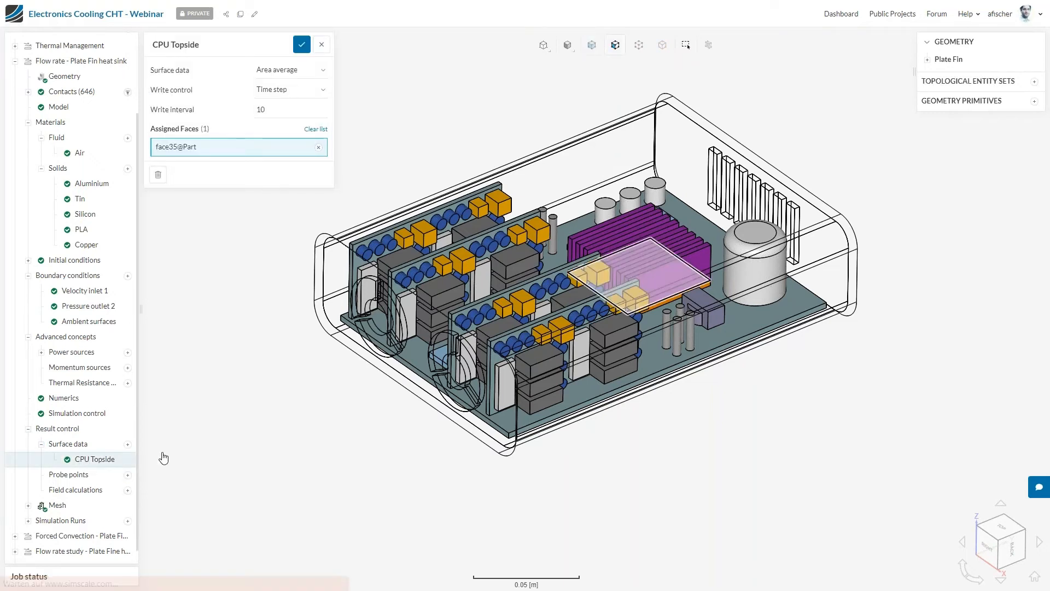
scroll(165, 458, "up", 5)
scroll(723, 307, "down", 5)
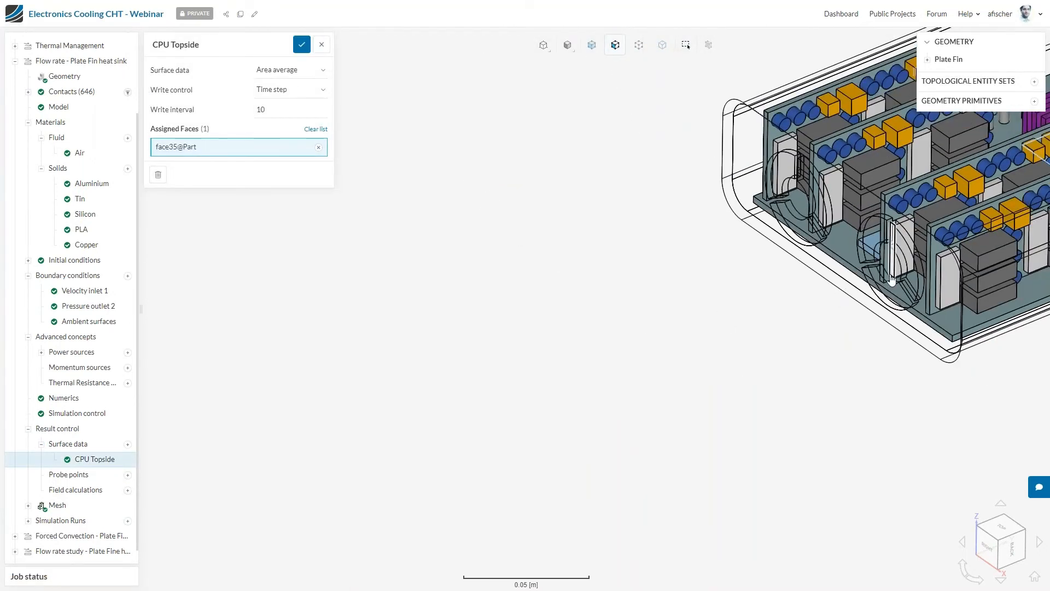
scroll(997, 241, "down", 3)
scroll(997, 240, "up", 8)
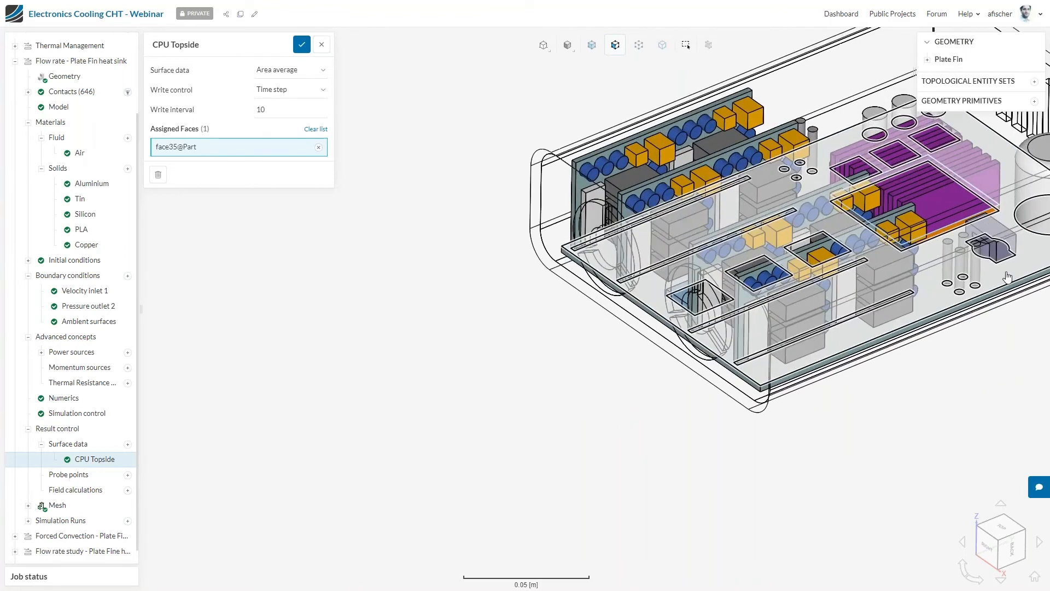
scroll(988, 287, "down", 3)
scroll(958, 389, "down", 2)
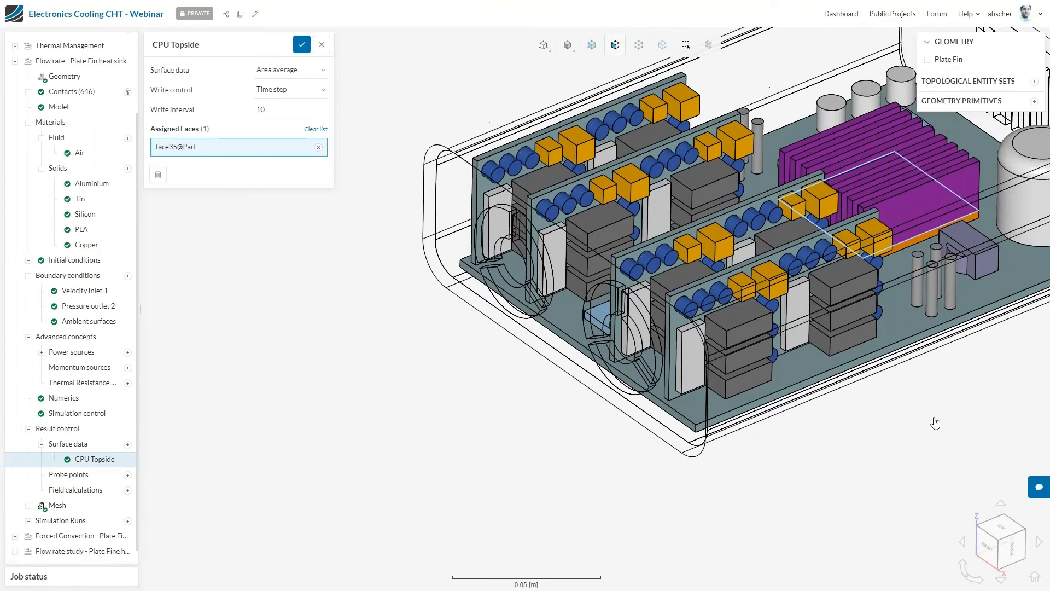
scroll(743, 465, "down", 3)
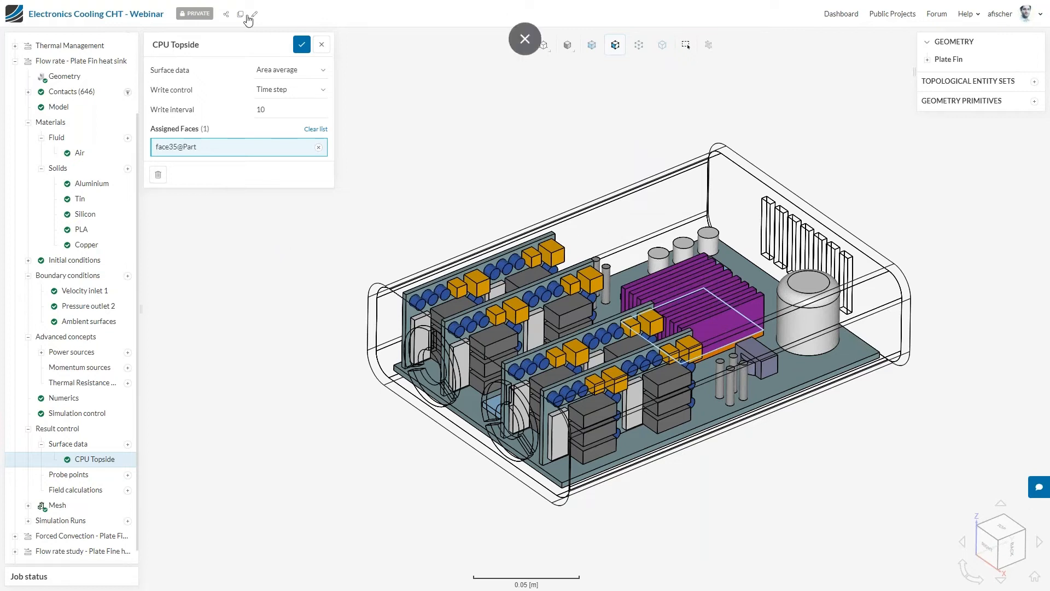
left_click(322, 44)
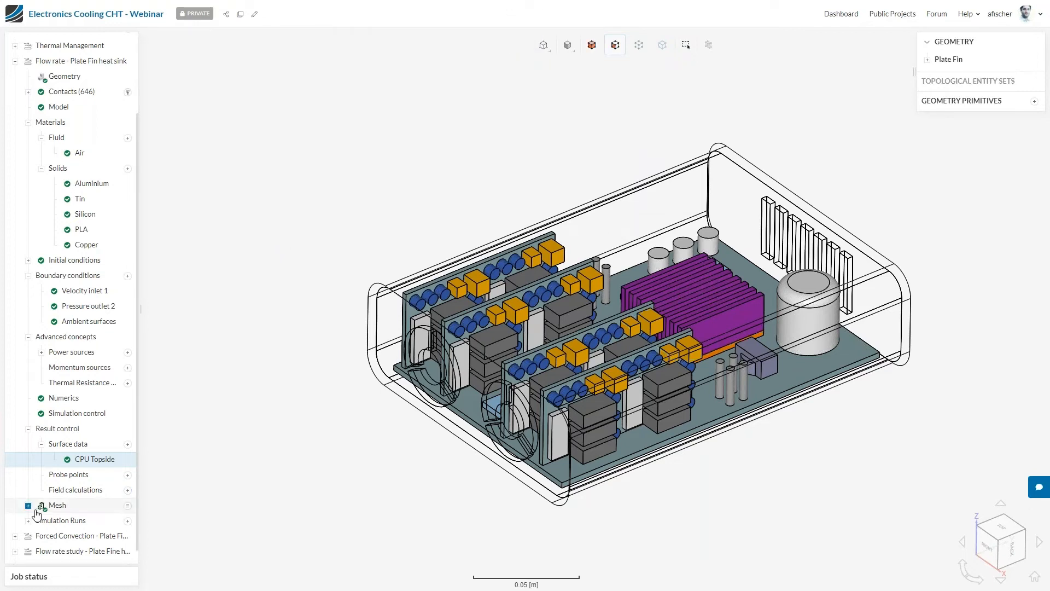
- Open the Fineness 0 mesh, hide the outer enclosure to inspect the mesh beneath it, and show all parts again
left_click(28, 430)
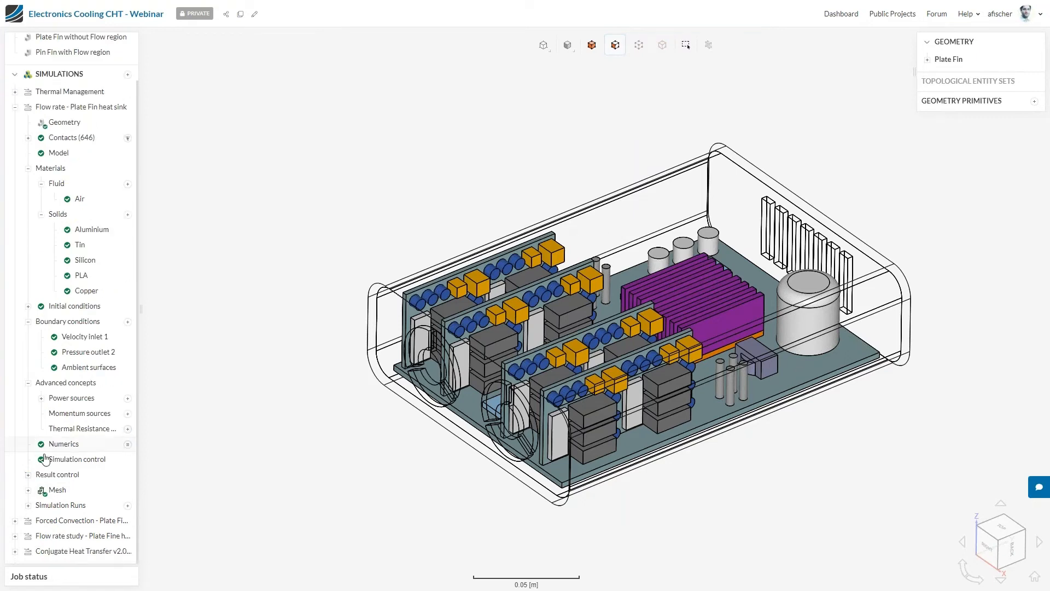
left_click(50, 490)
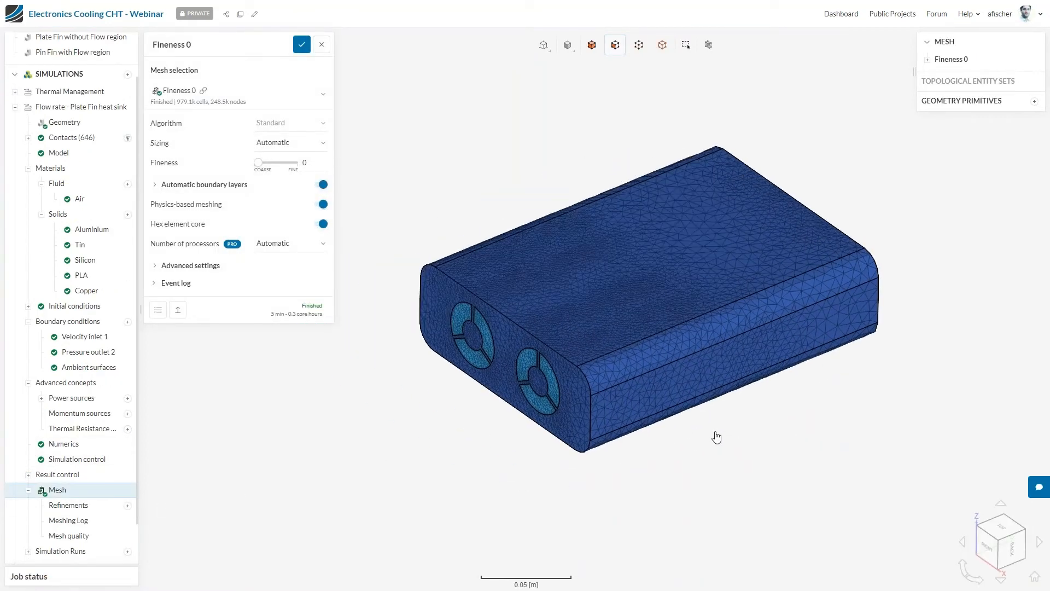
right_click(690, 377)
left_click(689, 406)
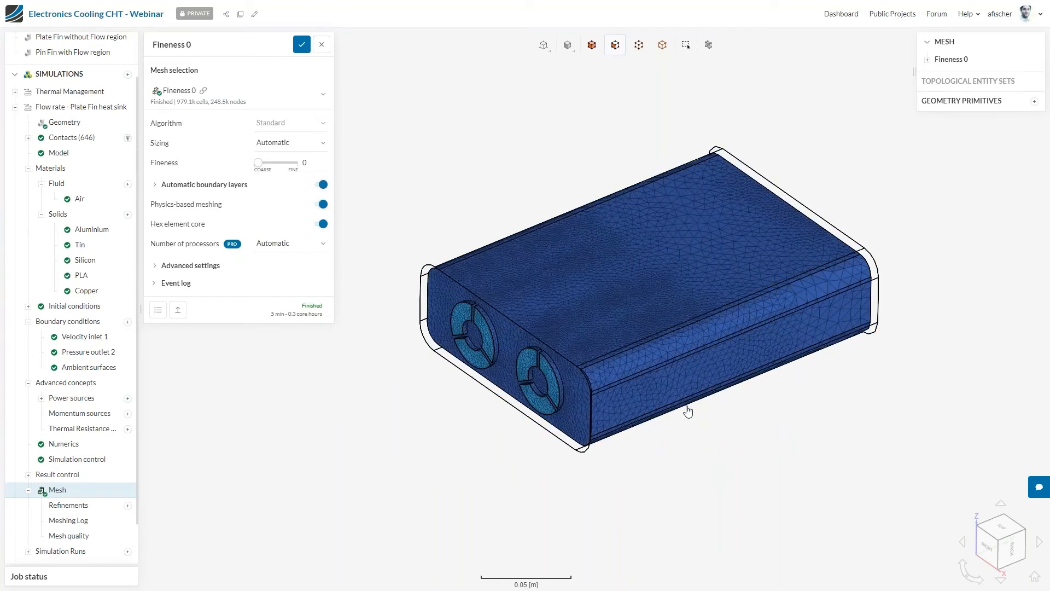
right_click(521, 169)
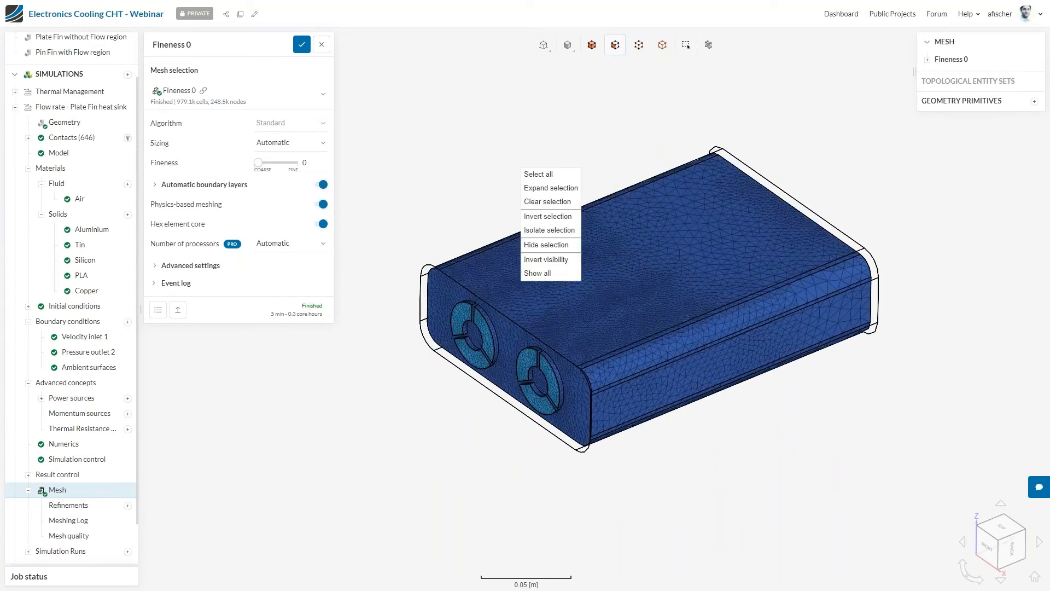
left_click(541, 273)
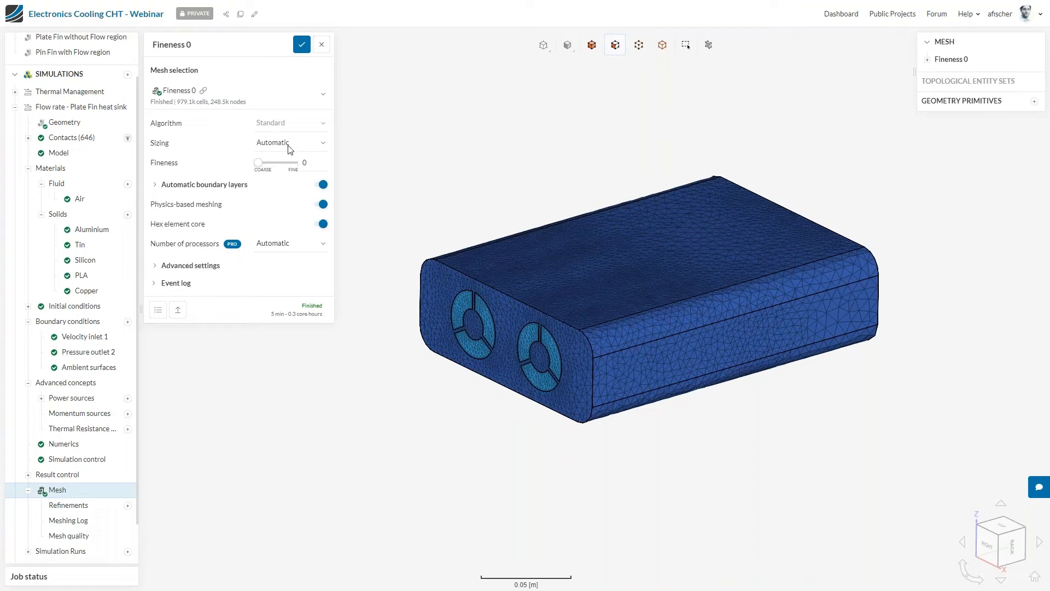
- Examine the mesh cells around the fan inlets up close and check the available mesh sizing options
left_click(453, 277)
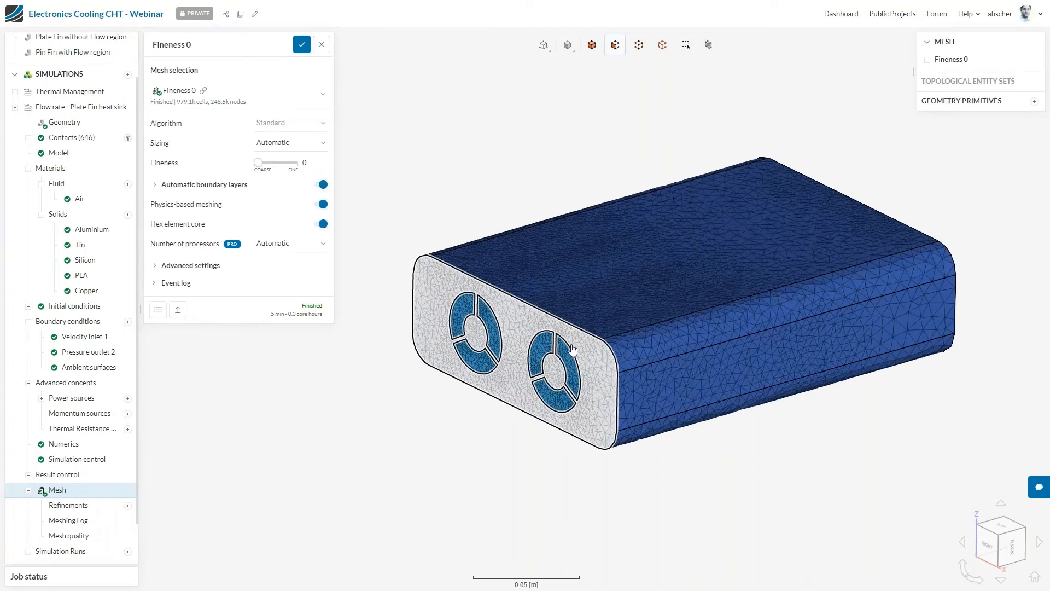
scroll(547, 366, "up", 5)
scroll(573, 376, "up", 6)
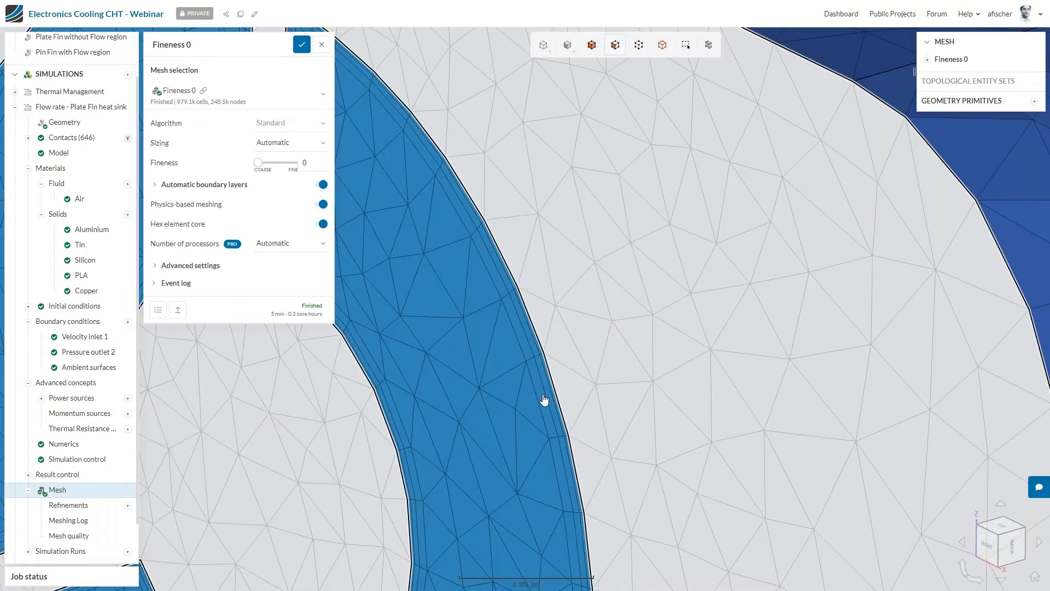
scroll(541, 387, "down", 6)
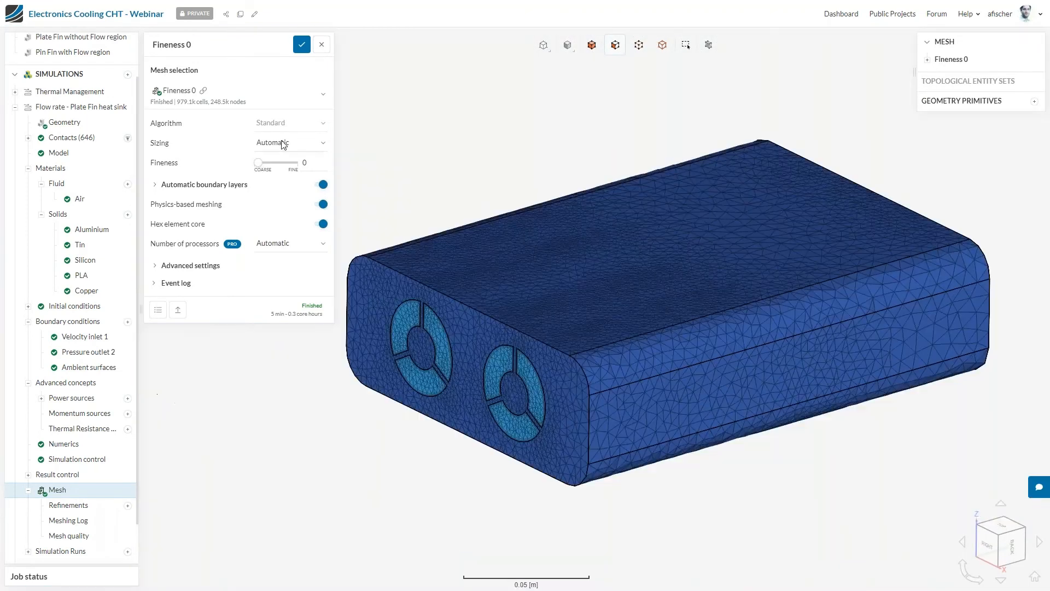
left_click(283, 143)
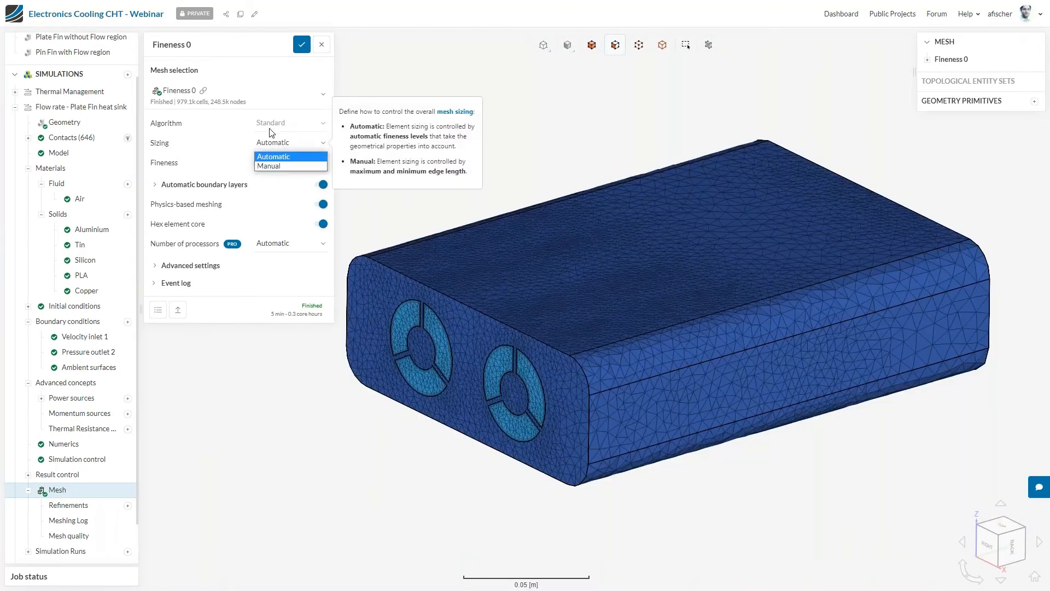
left_click(246, 126)
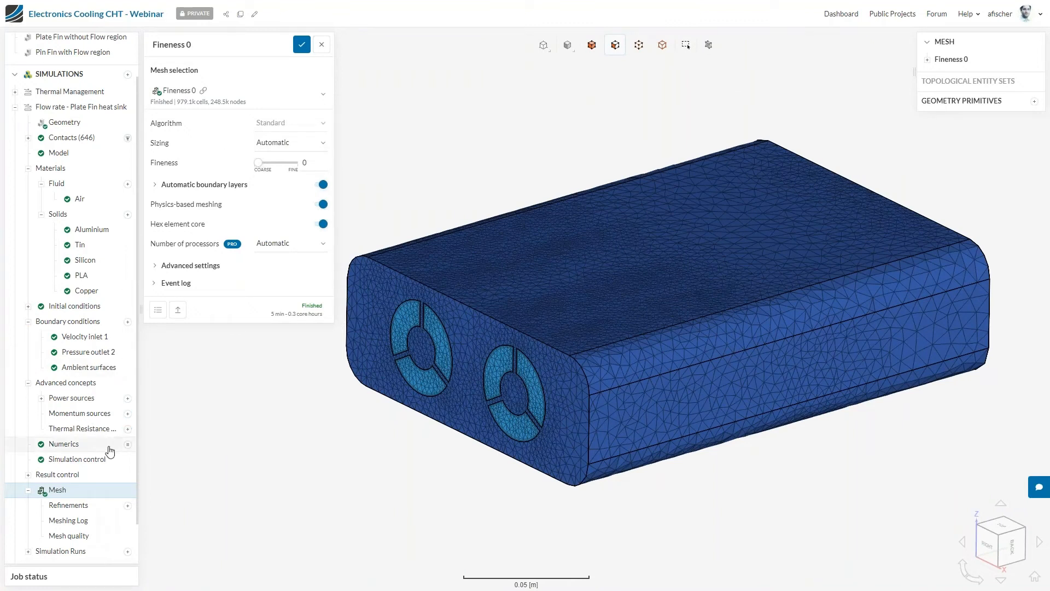
- Open a new simulation run to read its resource estimation, and cancel it without starting
scroll(110, 451, "down", 2)
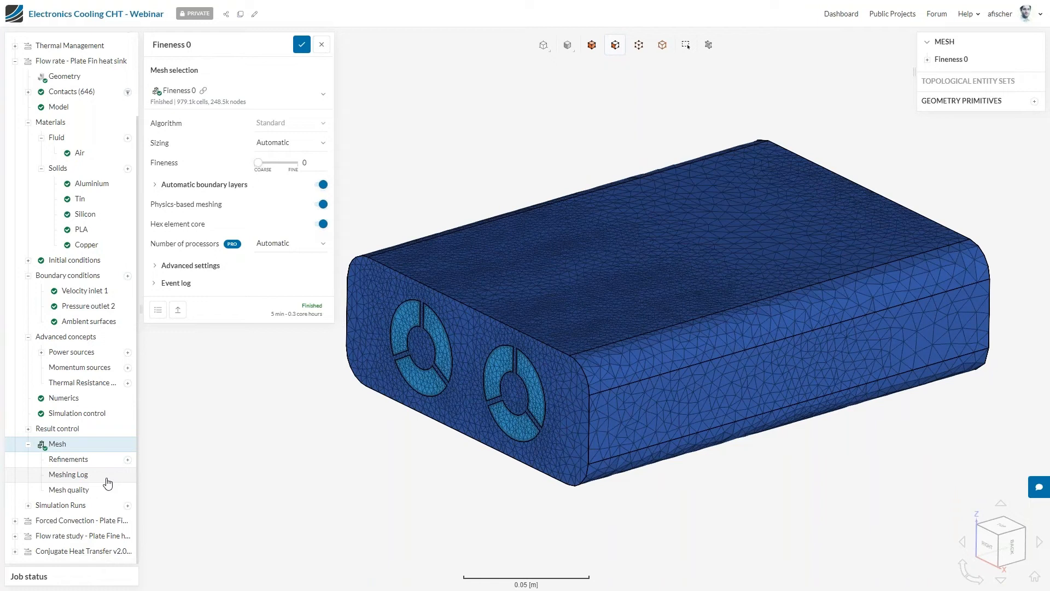
left_click(128, 506)
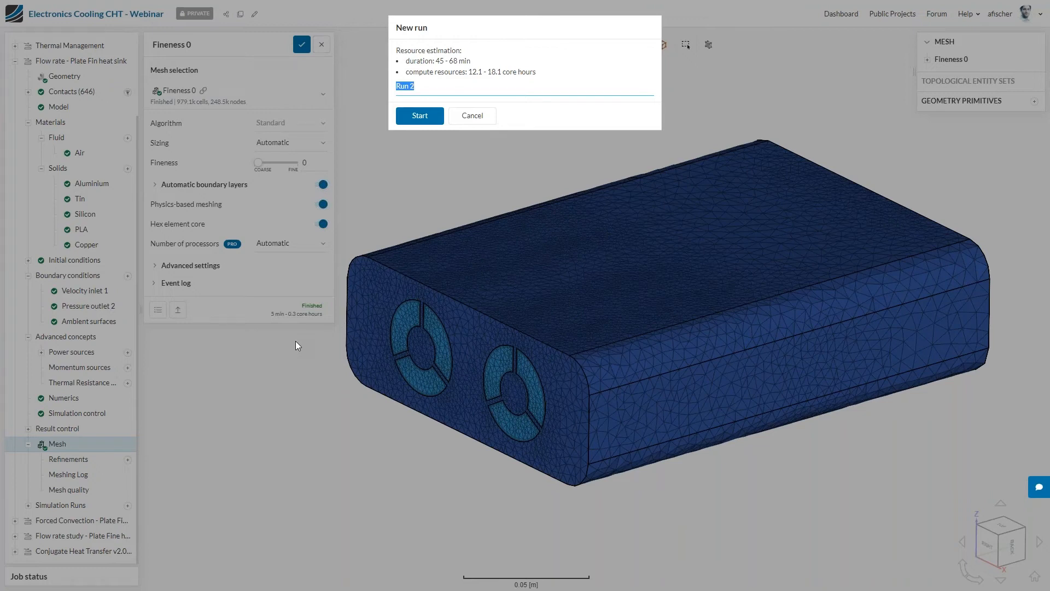
double_click(438, 50)
mouse_move(400, 50)
left_mouse_down()
mouse_move(546, 76)
mouse_move(398, 50)
left_mouse_up()
left_click(546, 76)
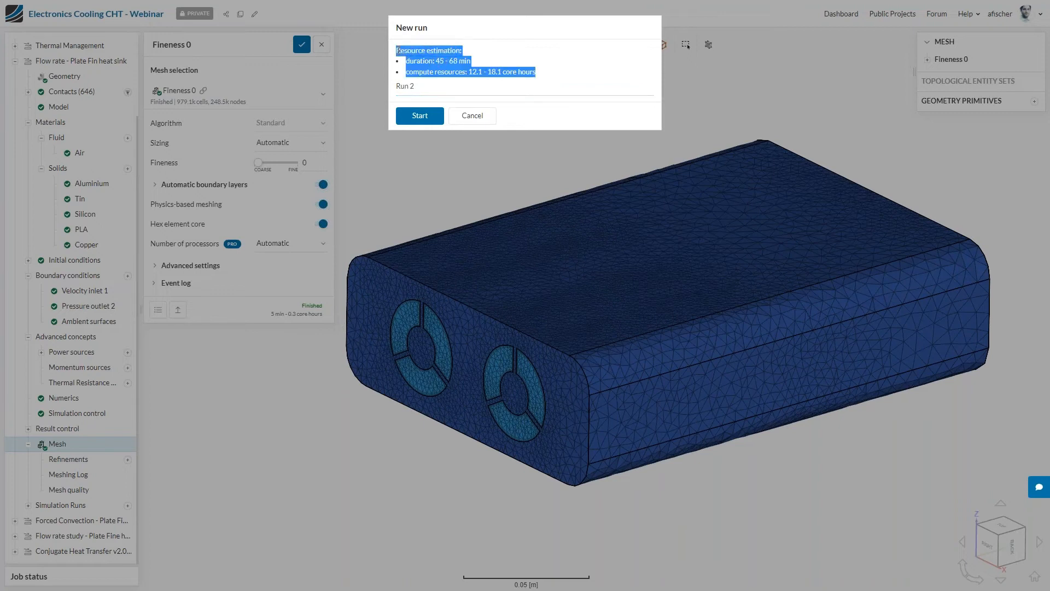
triple_click(414, 47)
left_click(493, 52)
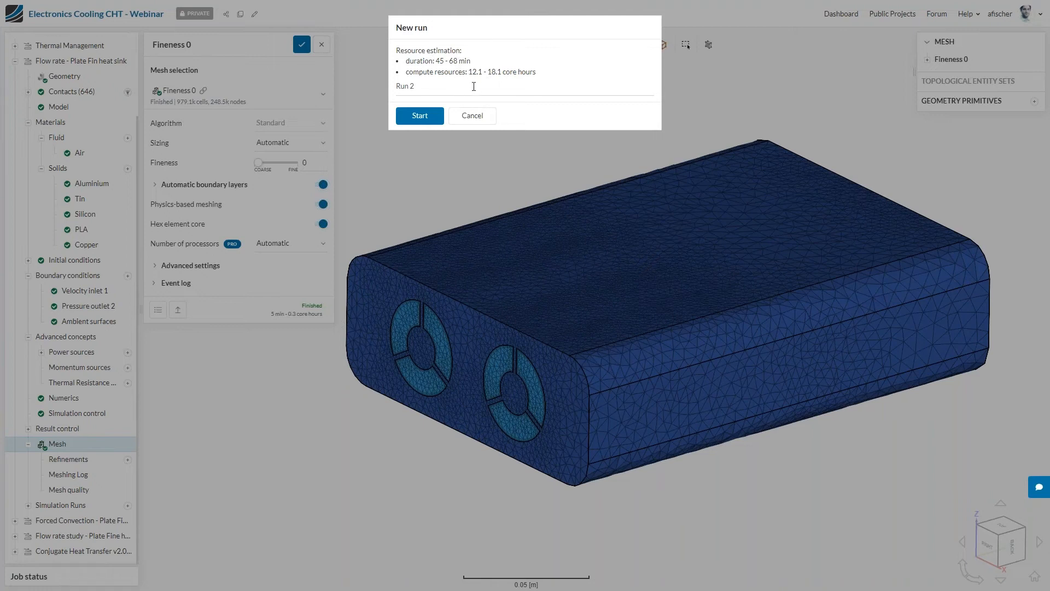
left_click(473, 116)
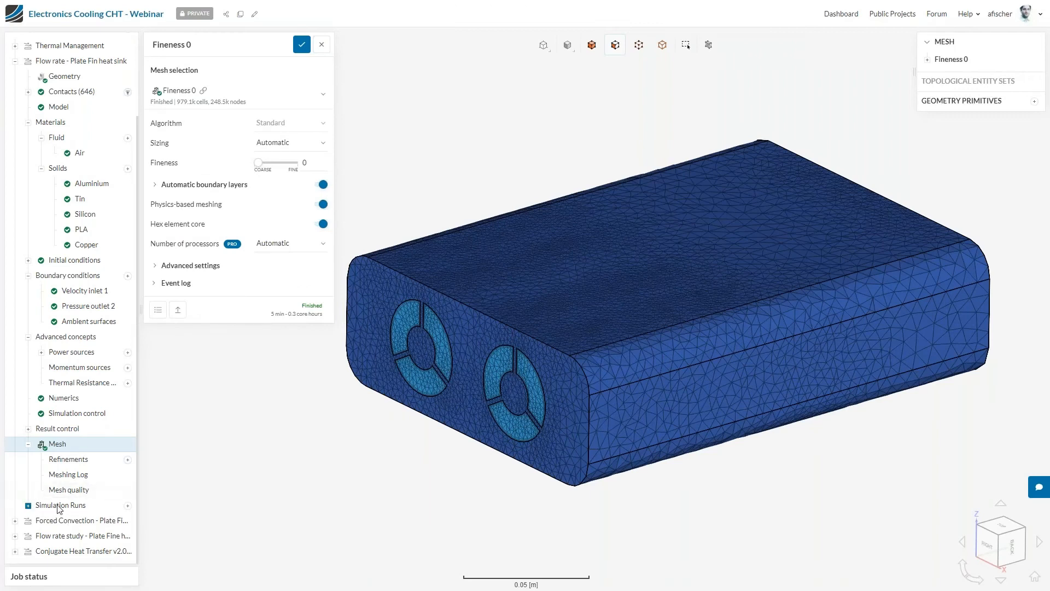
- Expand the completed flow rate run and examine the area average temperature plot for CPU Topside
left_click(28, 506)
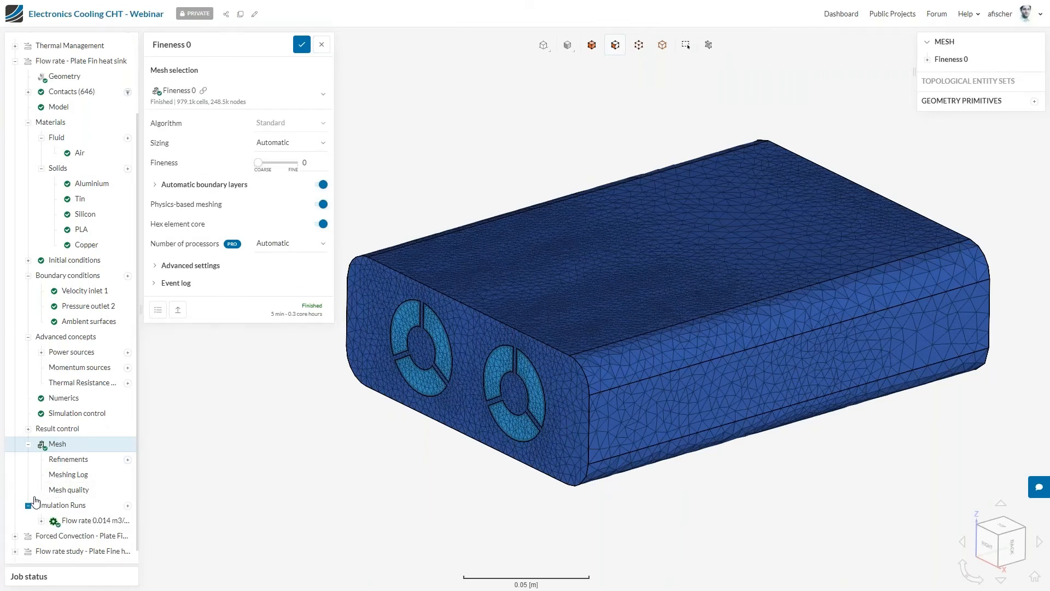
scroll(35, 502, "down", 1)
left_click(41, 504)
scroll(58, 483, "down", 2)
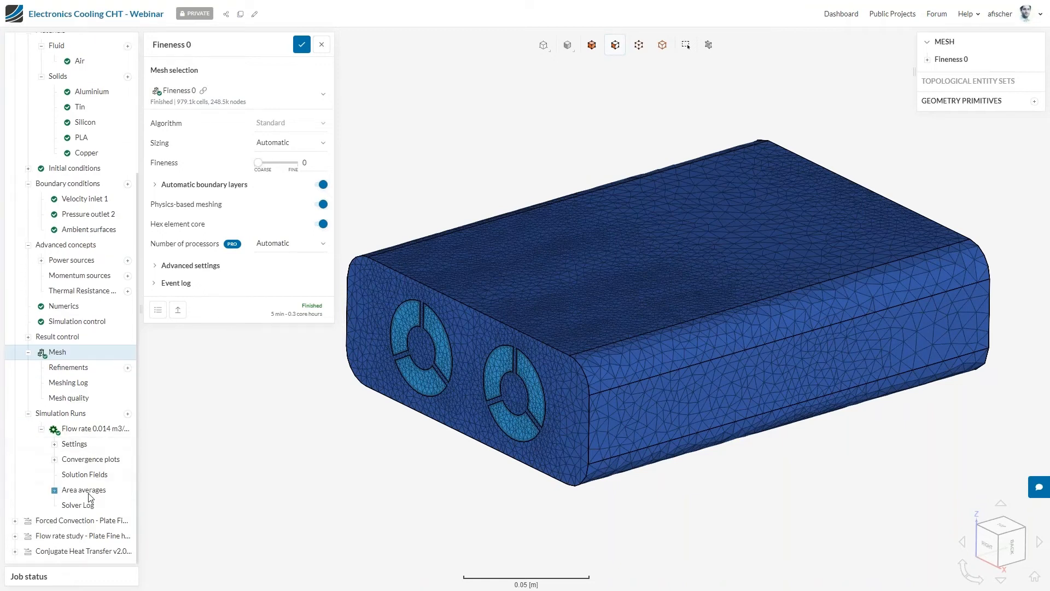
left_click(54, 490)
scroll(76, 490, "down", 1)
left_click(67, 490)
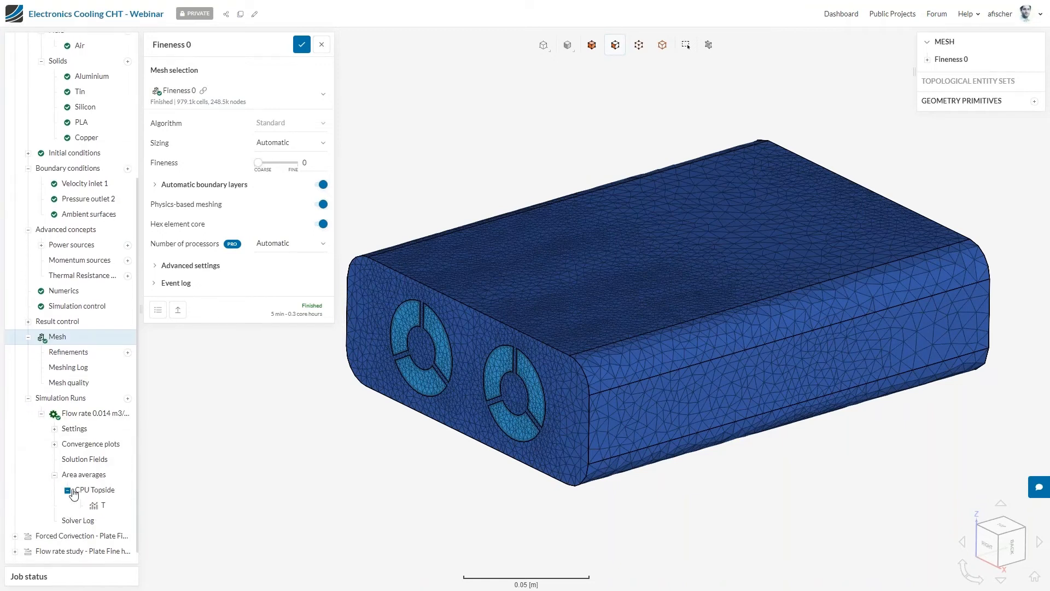
scroll(82, 491, "down", 1)
left_click(95, 491)
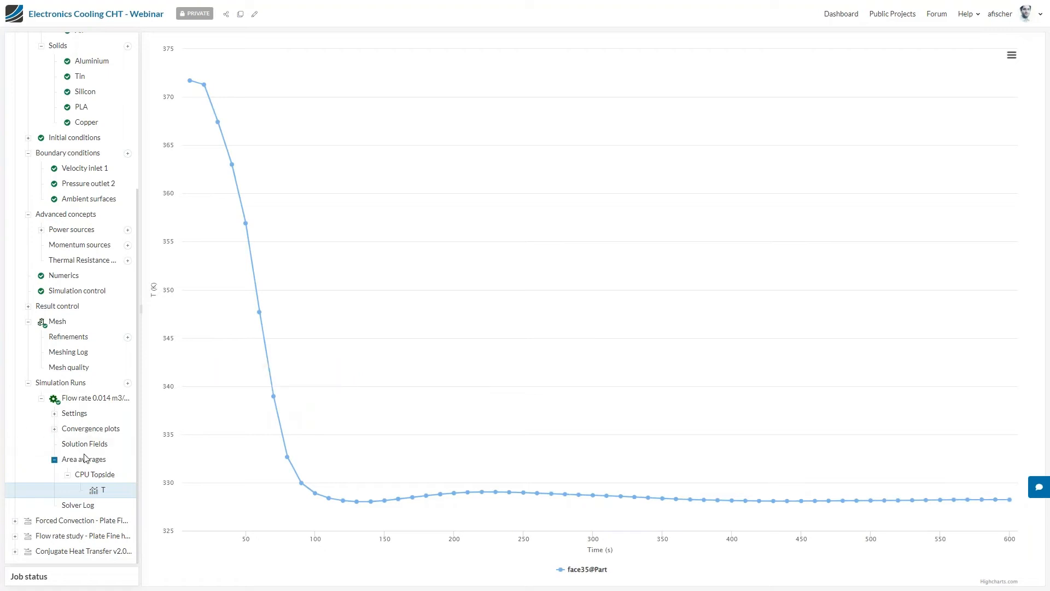
- Open the run's Solution Fields and examine the temperature and velocity results from different angles
left_click(85, 446)
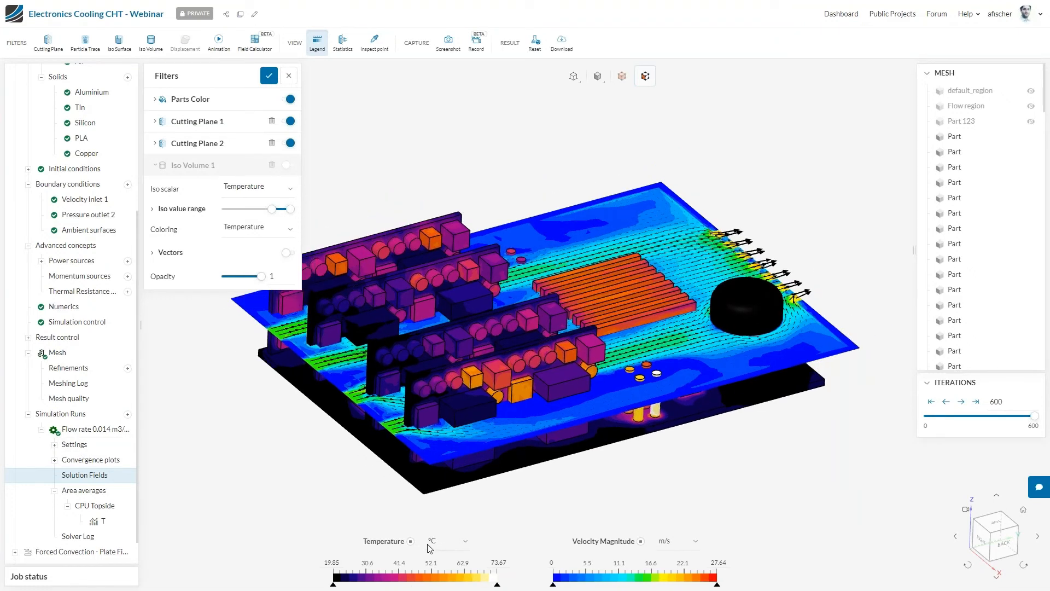
mouse_move(519, 522)
left_mouse_down()
mouse_move(513, 504)
mouse_move(518, 511)
left_mouse_up()
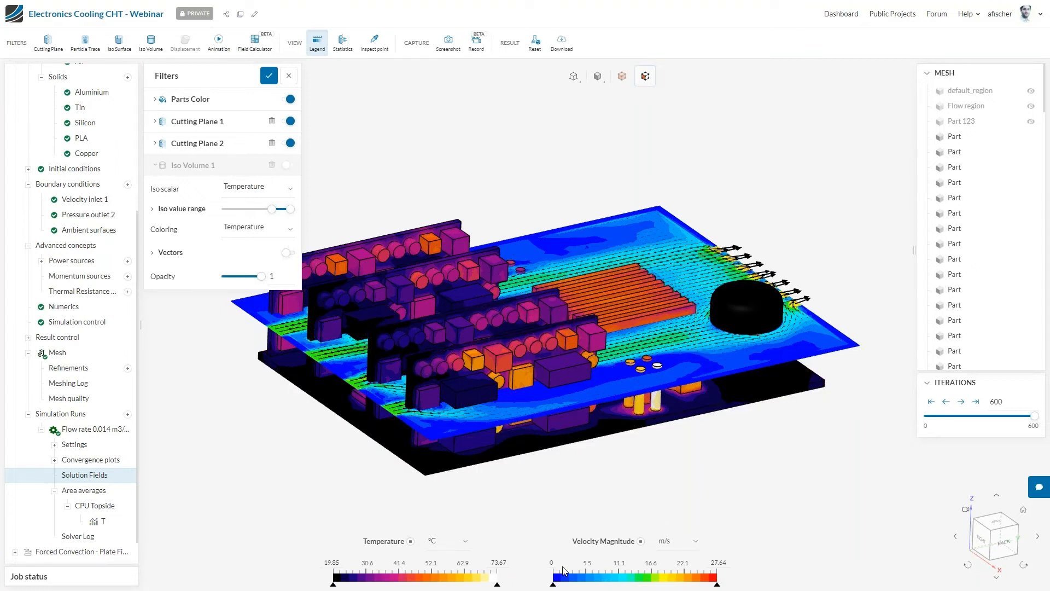
left_click_drag(665, 471, 665, 488)
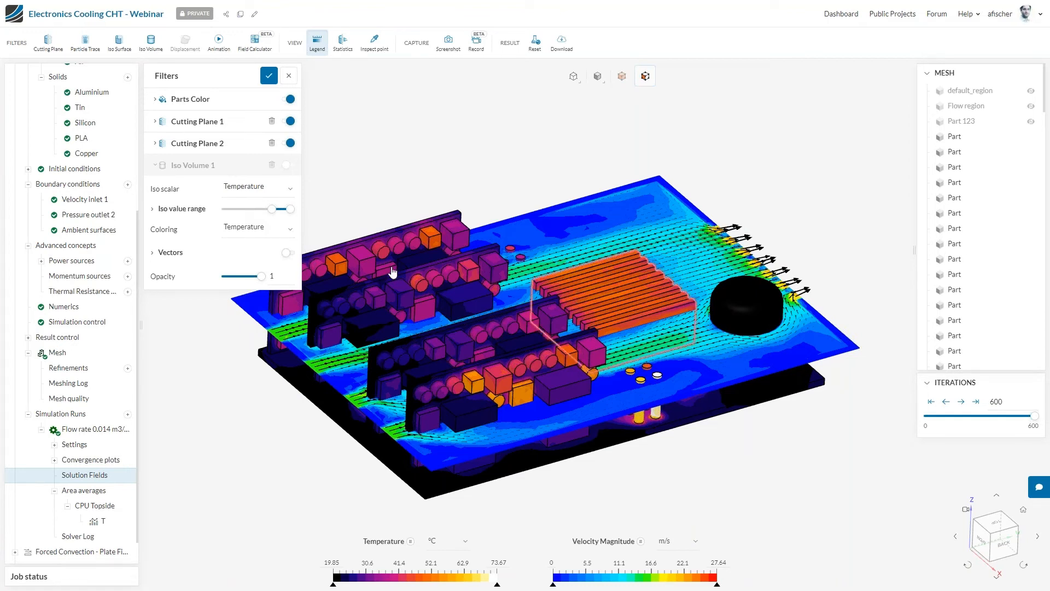
- Set the Parts Color coloring to Solid Color
left_click(175, 102)
left_click(156, 101)
double_click(156, 101)
left_click(159, 102)
left_click(249, 122)
left_click(241, 140)
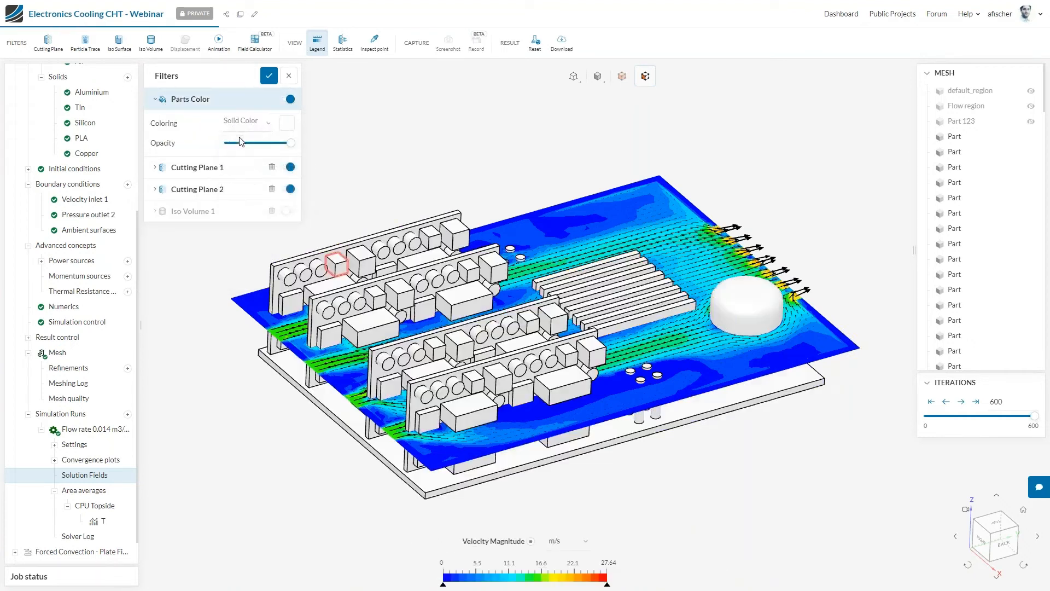
- Choose a render mode for the results and lower the parts' opacity to a little under half
left_click(597, 76)
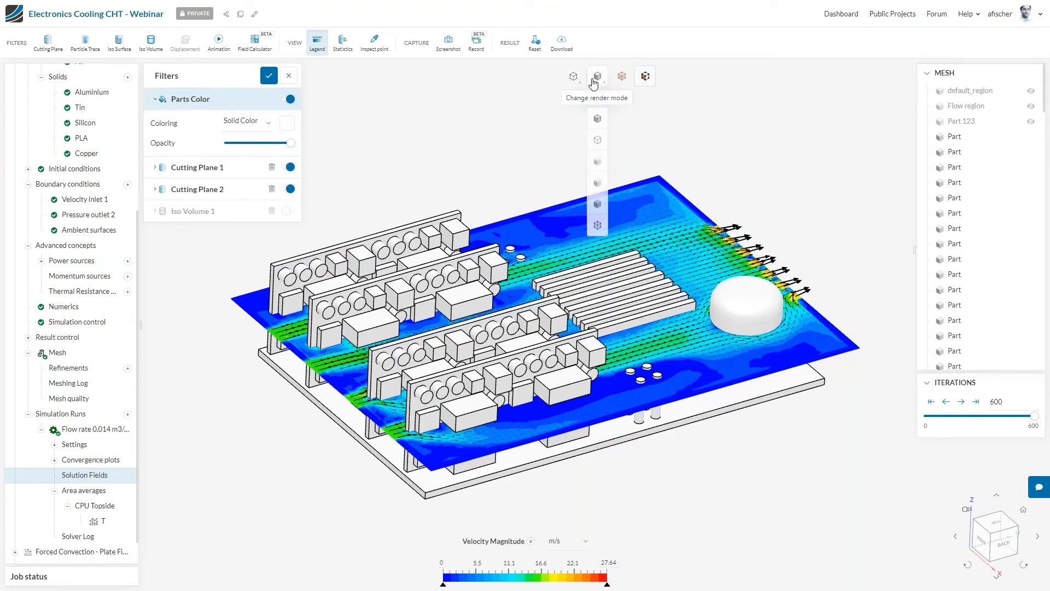
left_click(597, 120)
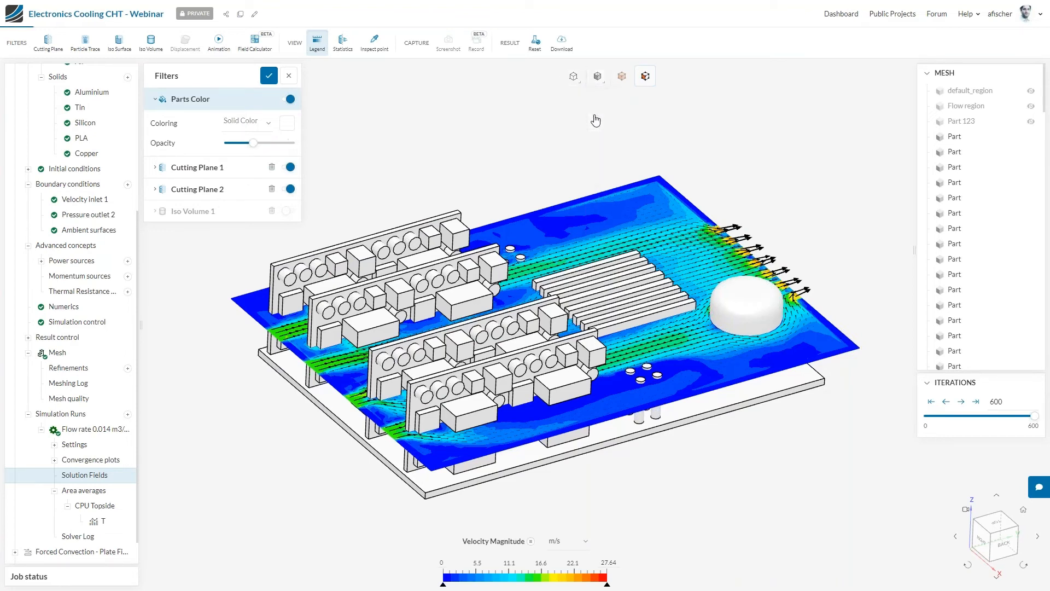
left_click_drag(524, 140, 523, 122)
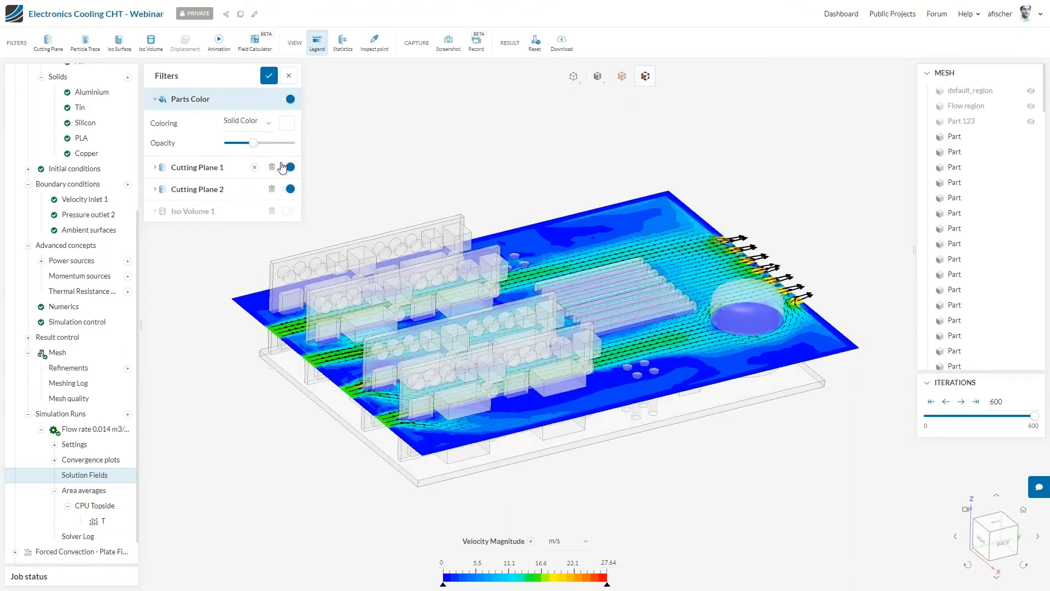
- Hide Cutting Plane 1, show Iso Volume 1, and open the iso volume's settings
left_click(287, 168)
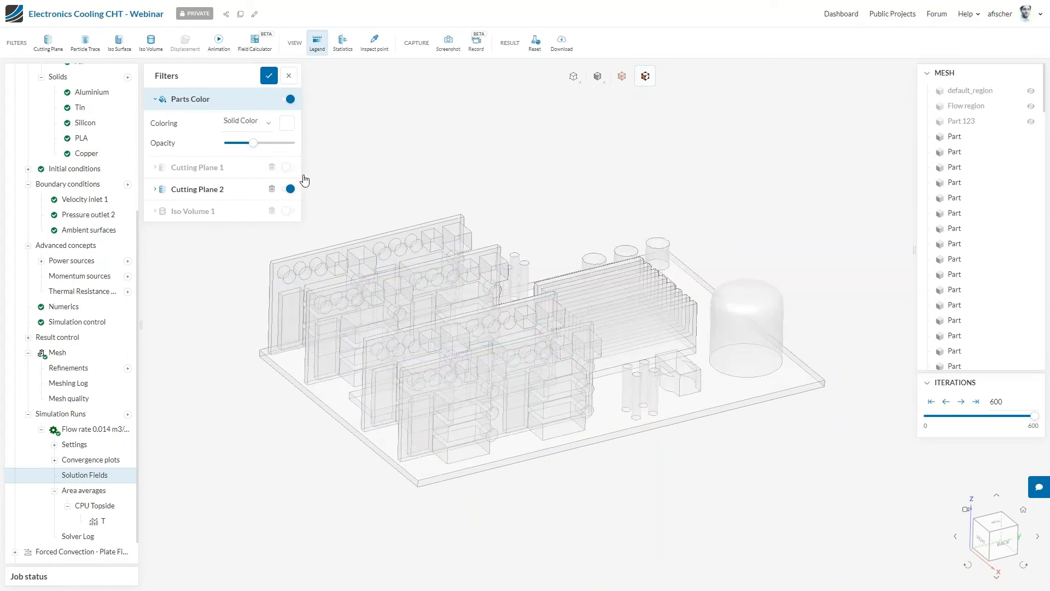
left_click(288, 212)
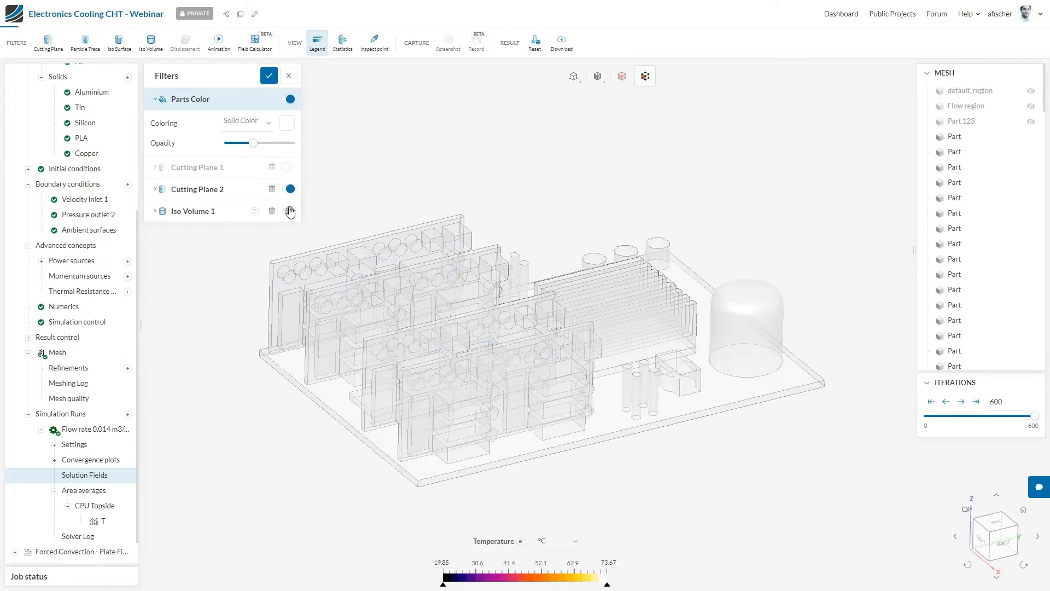
left_click(155, 212)
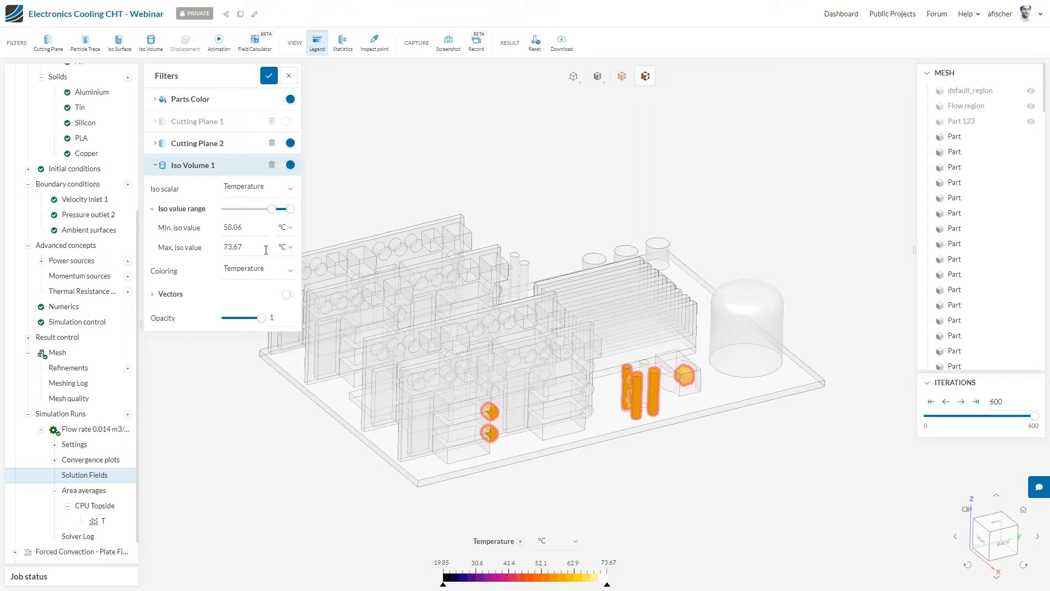
- Raise the minimum iso value of Iso Volume 1 to 59.14 °C to isolate the hottest components
mouse_move(790, 469)
left_mouse_down()
mouse_move(797, 495)
mouse_move(757, 514)
mouse_move(787, 485)
mouse_move(786, 468)
left_mouse_up()
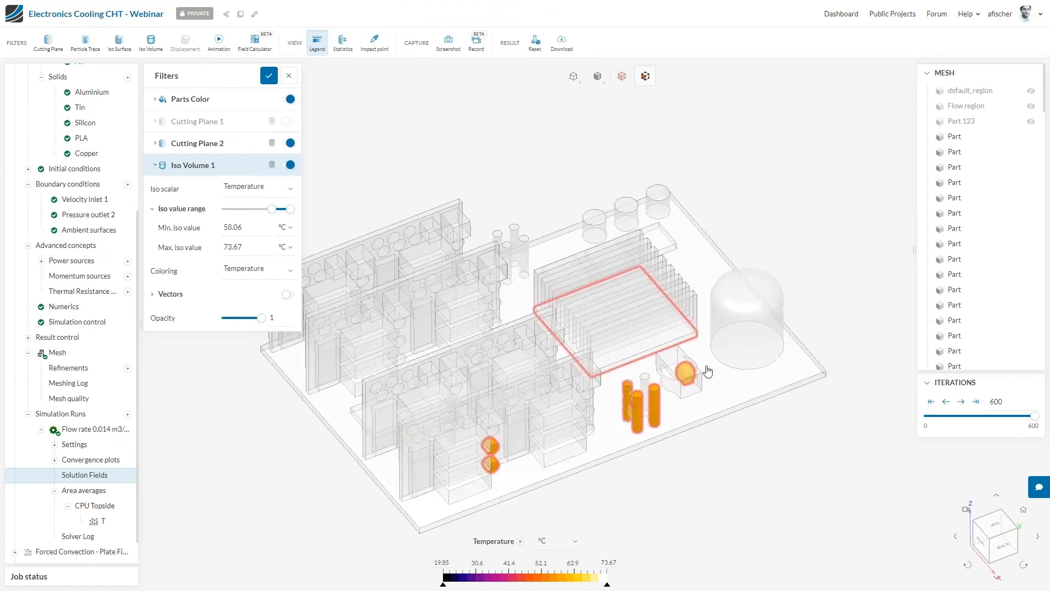
scroll(697, 451, "down", 1)
scroll(698, 451, "up", 1)
left_click_drag(690, 451, 694, 438)
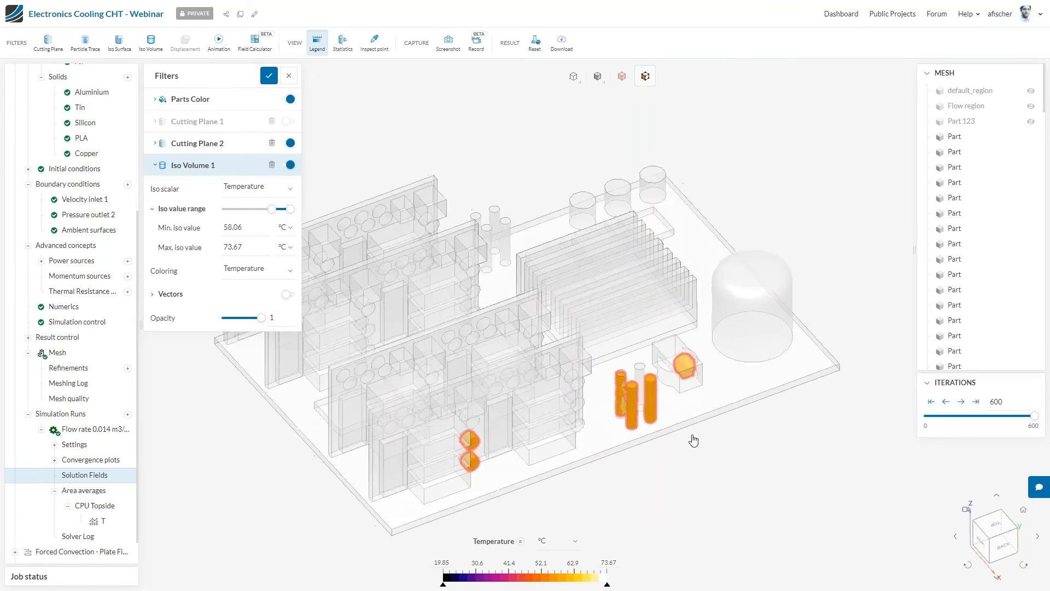
left_click_drag(272, 209, 276, 215)
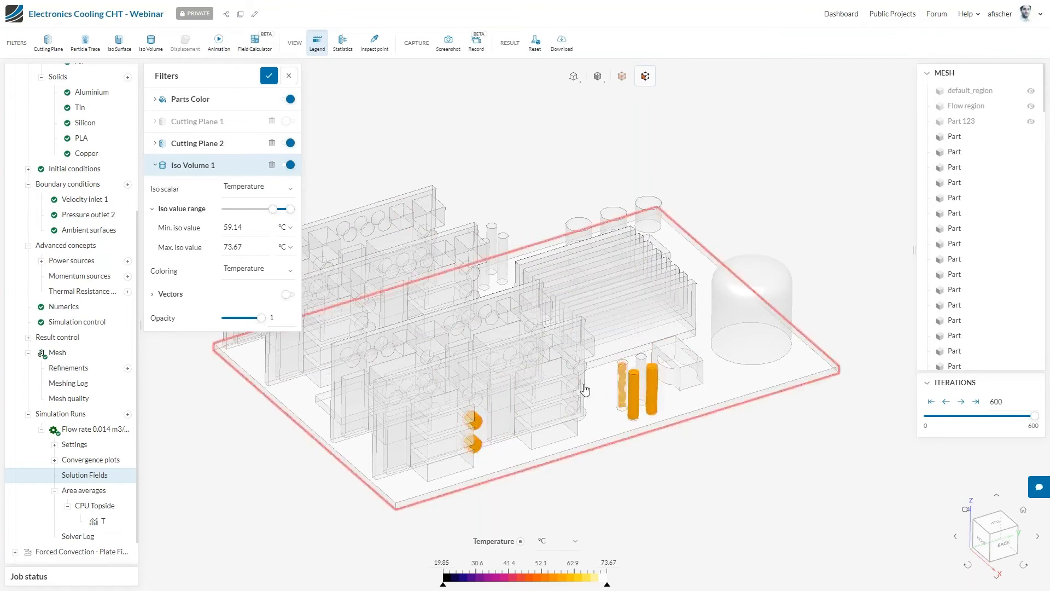
- Hide Iso Volume 1 and set the Parts Color coloring to Temperature
left_click(288, 165)
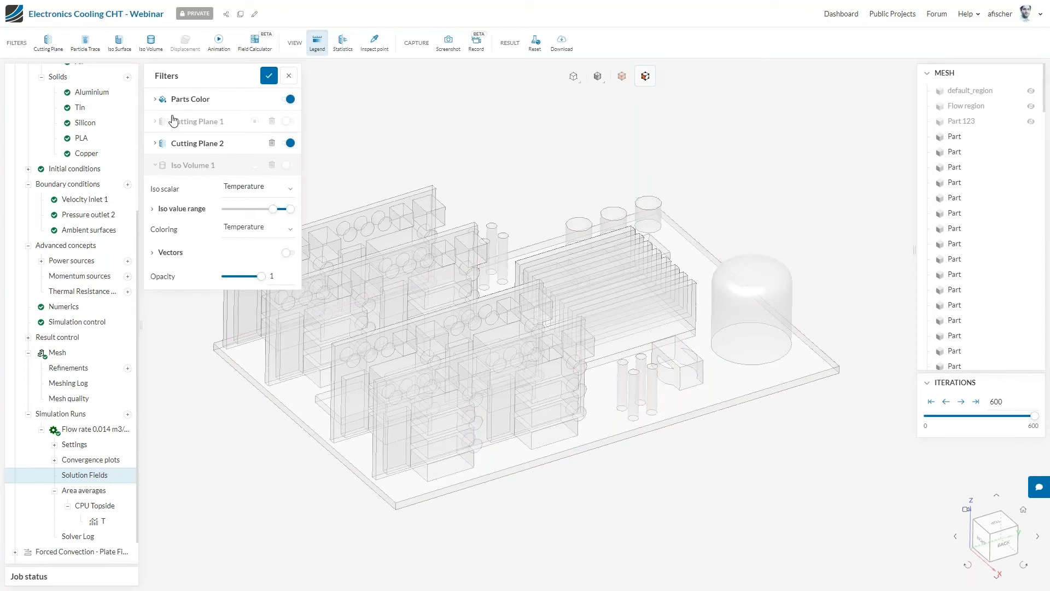
left_click(157, 100)
left_click(157, 100)
left_click(158, 103)
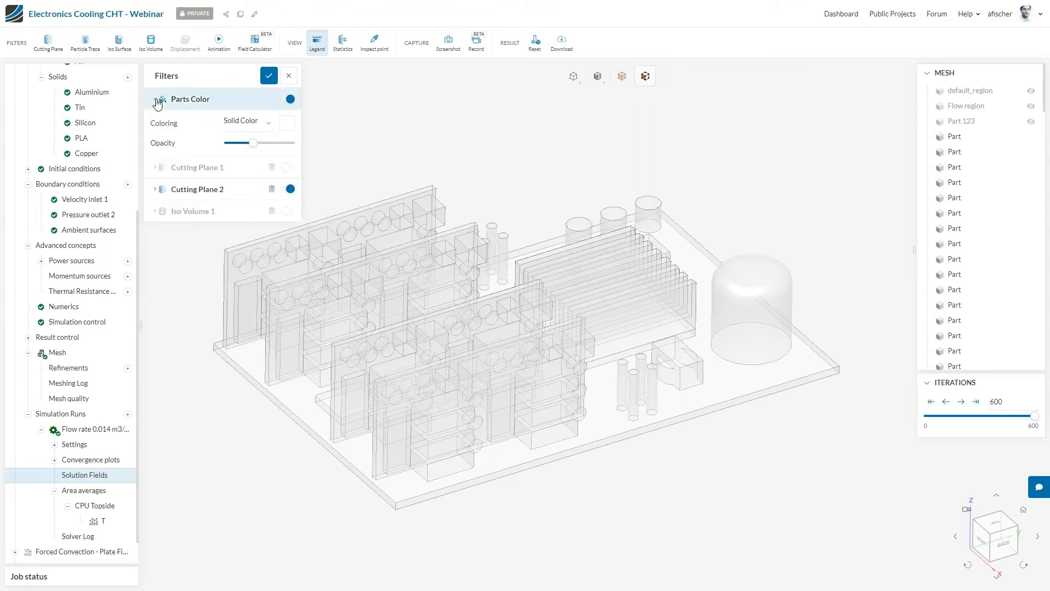
left_click(243, 123)
left_click(251, 155)
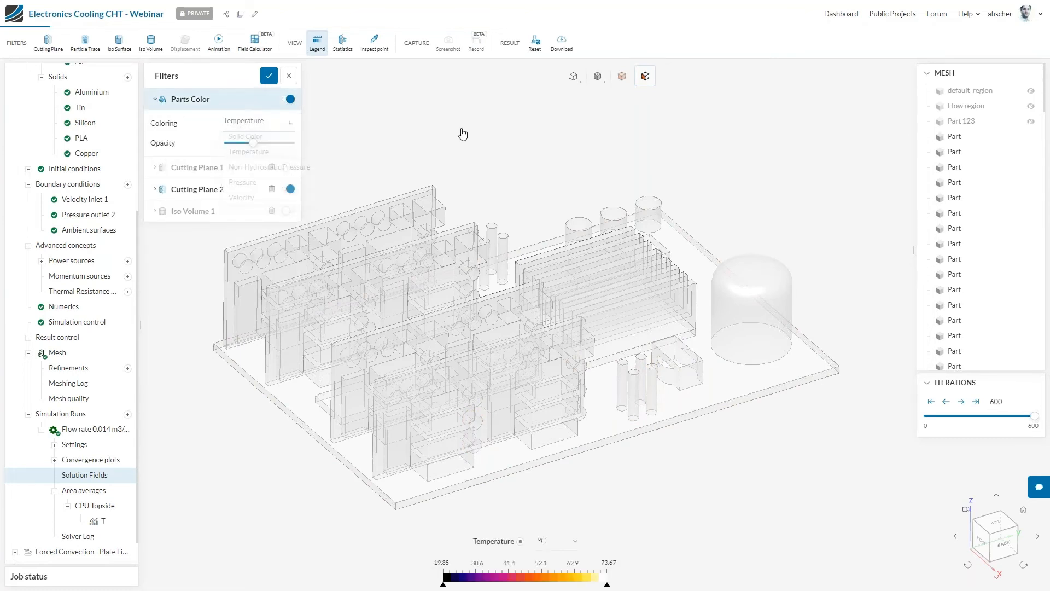
- Choose a render mode for the parts and raise their opacity to full
mouse_move(599, 80)
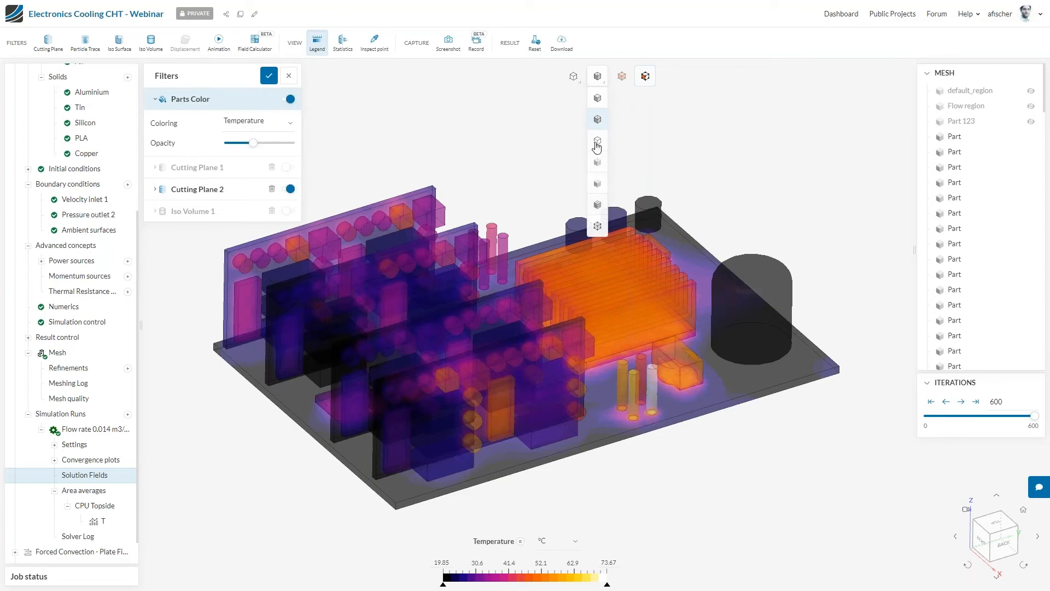
left_click(598, 118)
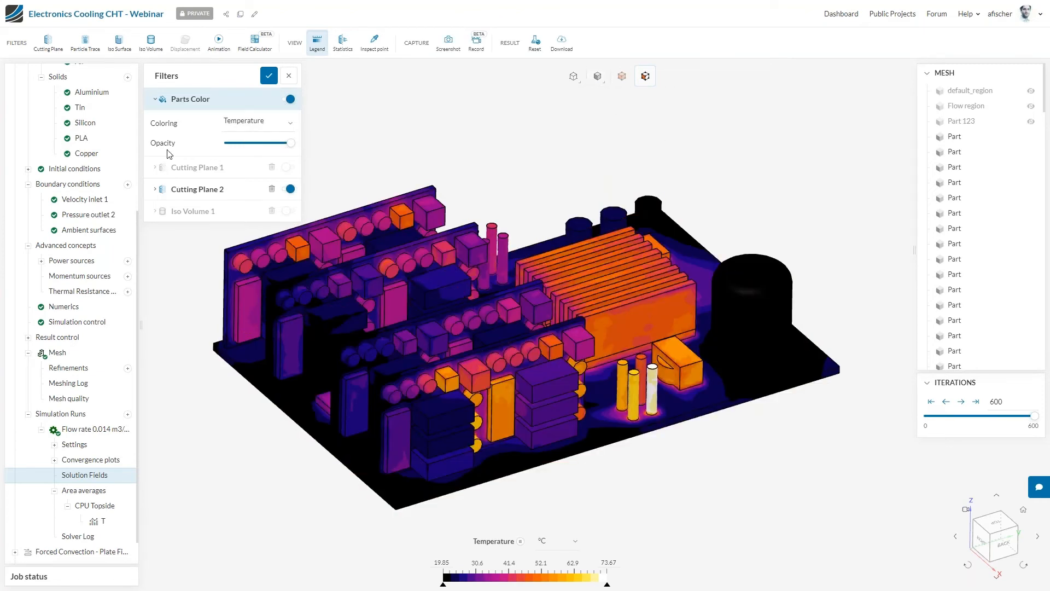
scroll(656, 393, "up", 2)
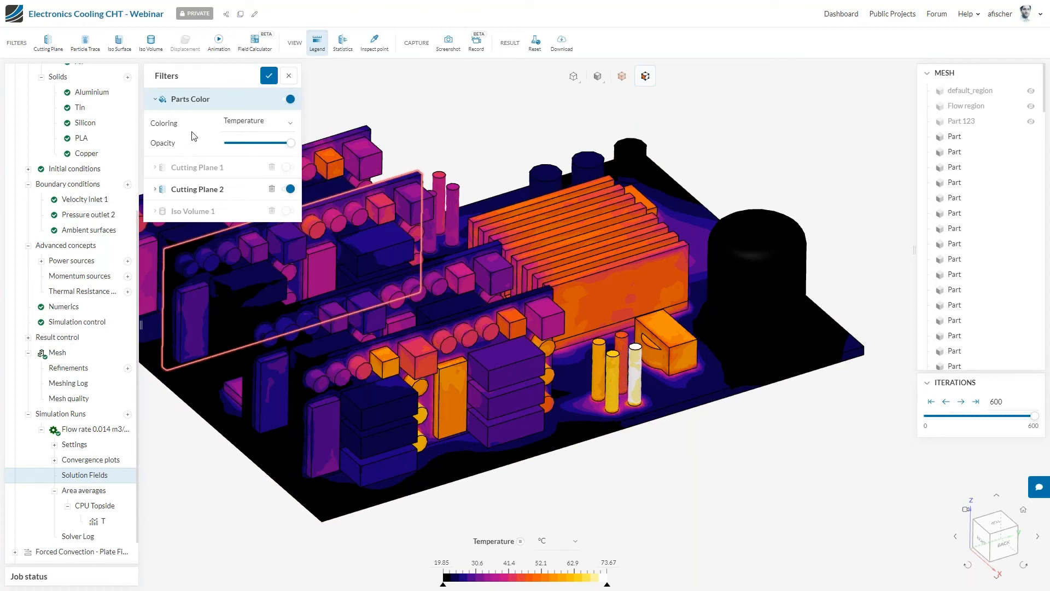
- Show Cutting Plane 1 again and examine the airflow around the boards, heat sink and hot cylindrical components
left_click(293, 167)
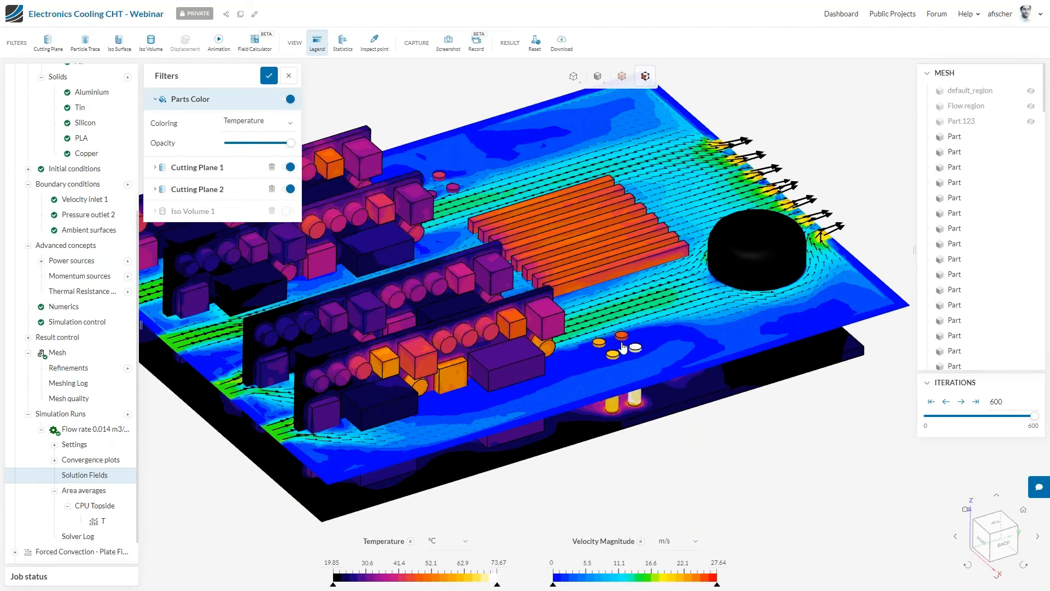
scroll(629, 295, "up", 2)
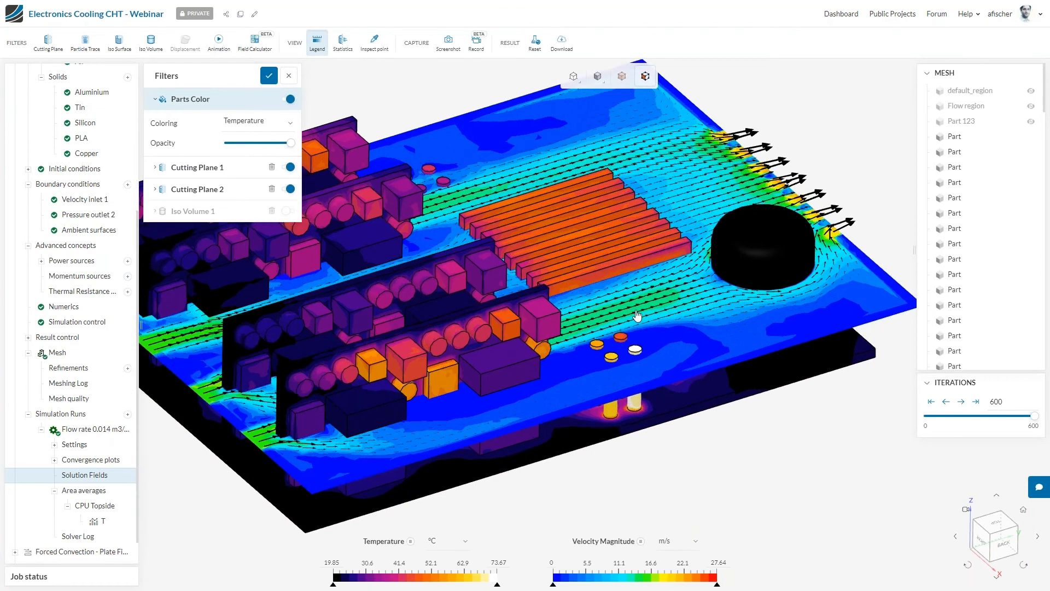
scroll(436, 297, "down", 2)
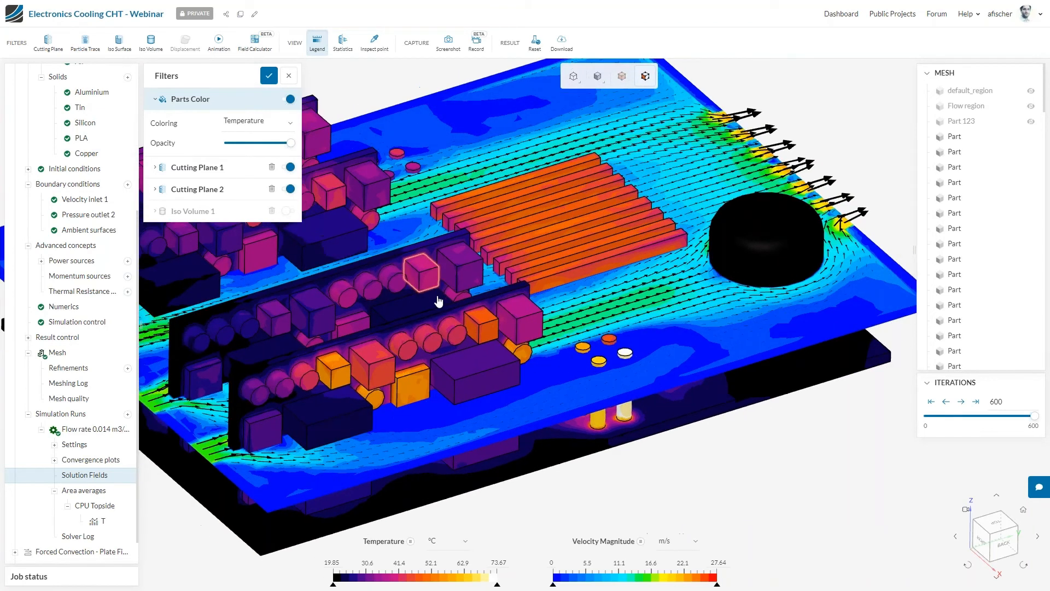
scroll(244, 374, "down", 2)
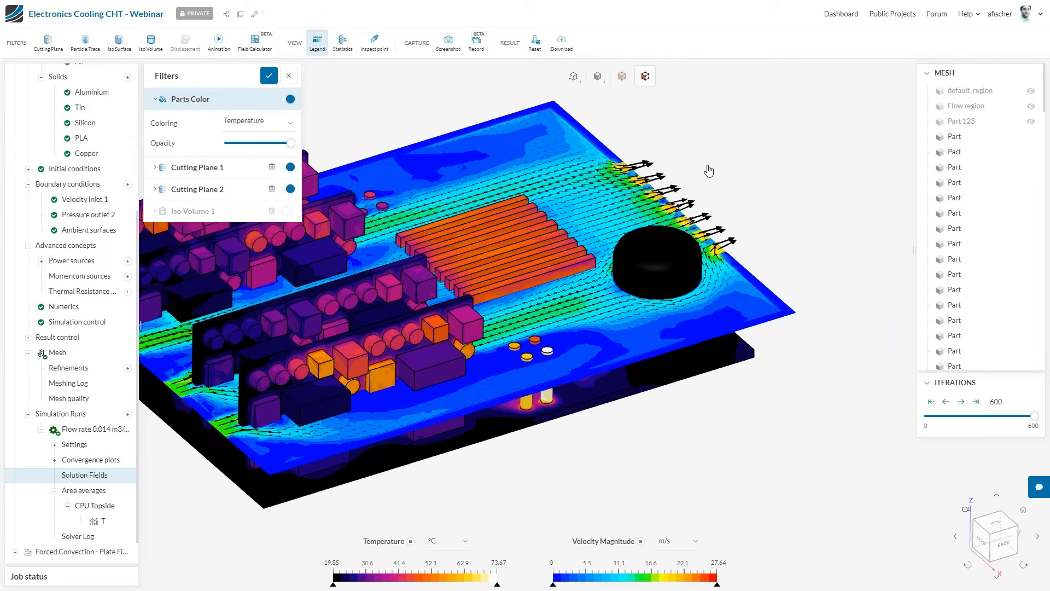
scroll(619, 224, "up", 3)
scroll(514, 195, "up", 2)
right_click_drag(523, 194, 648, 162)
right_click_drag(464, 251, 695, 166)
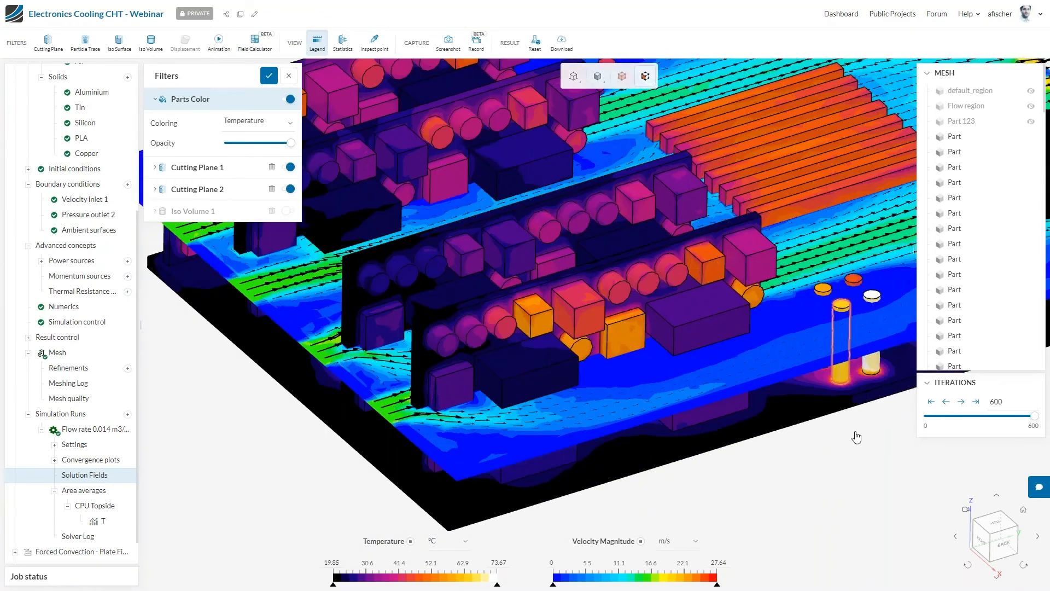
right_click_drag(850, 452, 680, 461)
right_click_drag(767, 471, 741, 499)
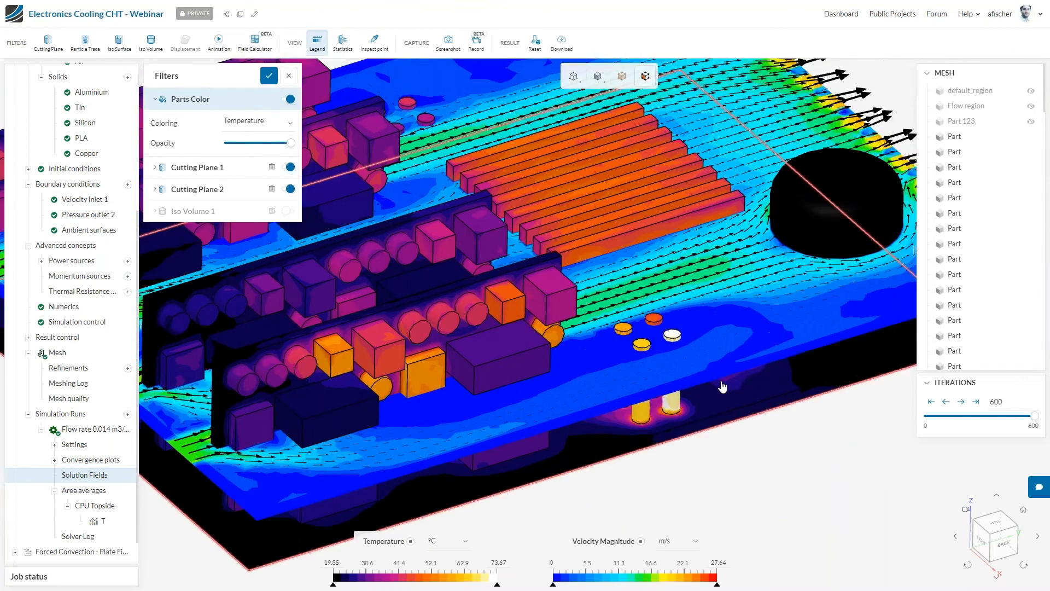
scroll(698, 373, "down", 2)
scroll(697, 372, "down", 1)
scroll(661, 344, "down", 1)
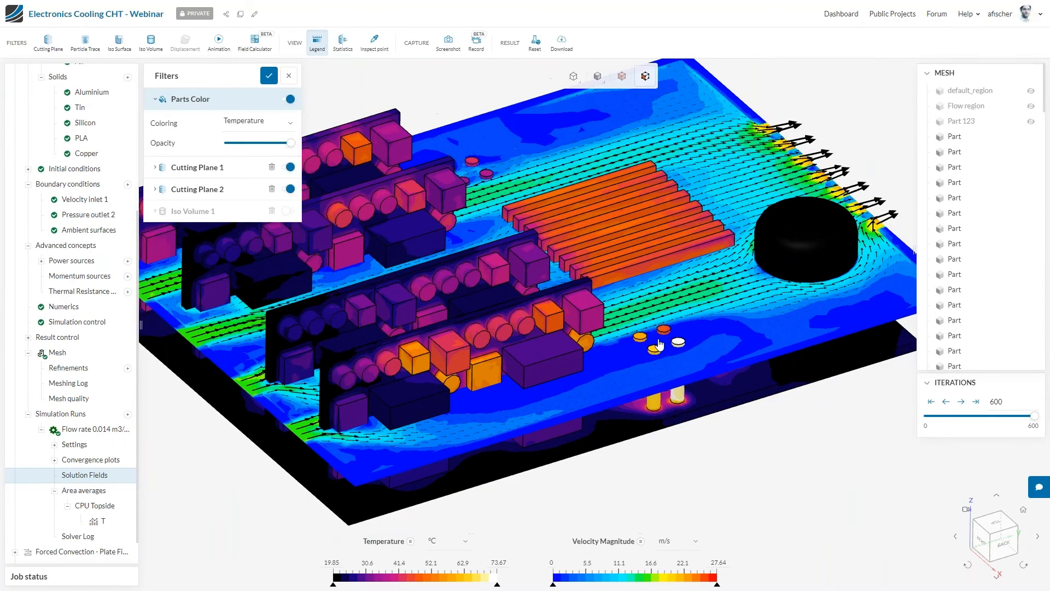
scroll(660, 343, "down", 1)
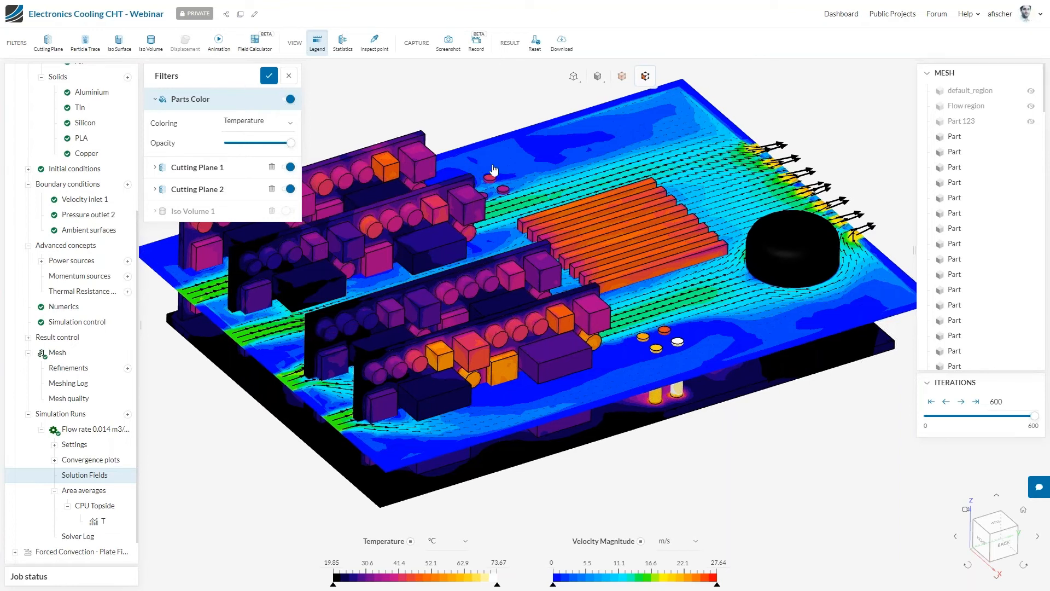
left_click_drag(493, 171, 491, 214)
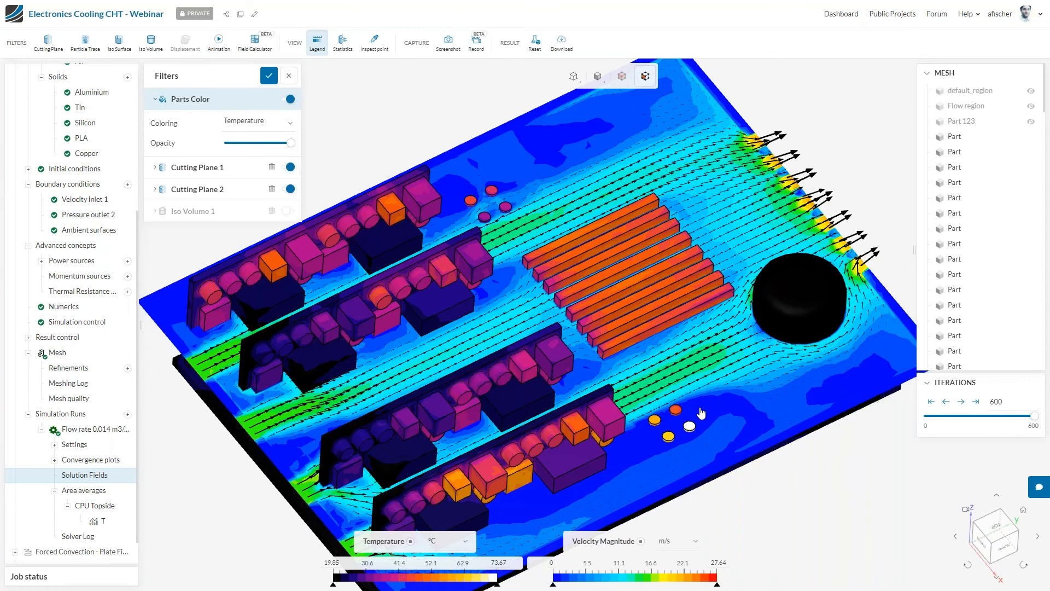
scroll(701, 413, "up", 10)
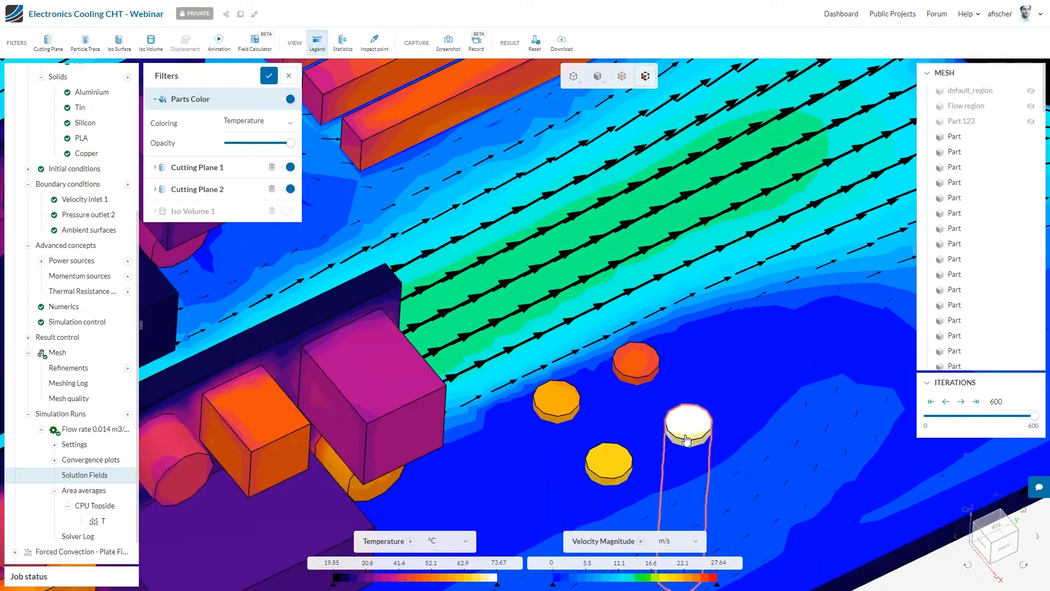
- Set Cutting Plane 1's vector scale factor to 0.22 and examine the flow around the hot cylinders
left_click(176, 168)
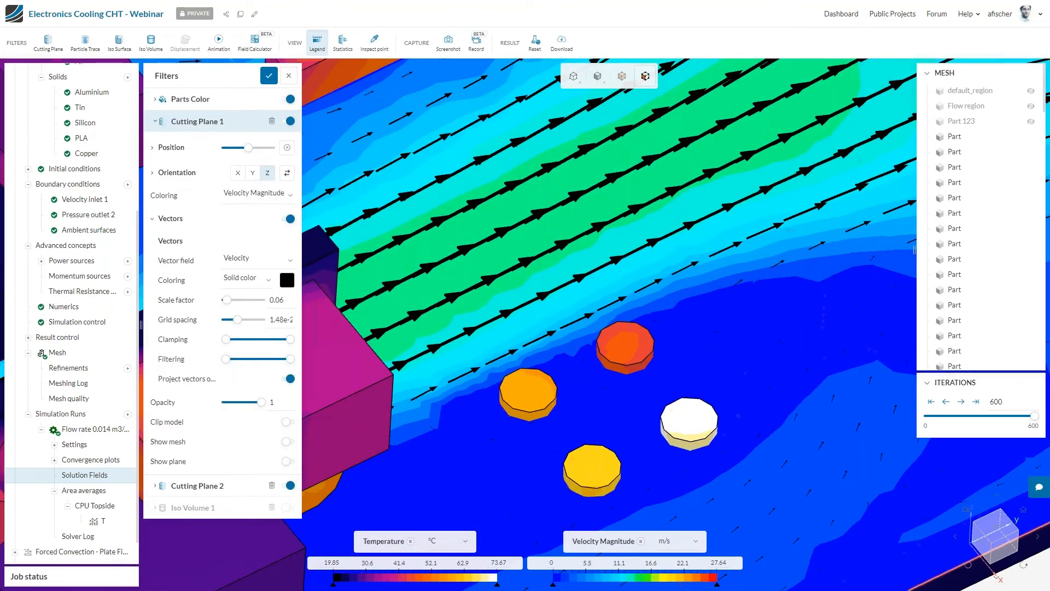
left_click_drag(230, 302, 233, 302)
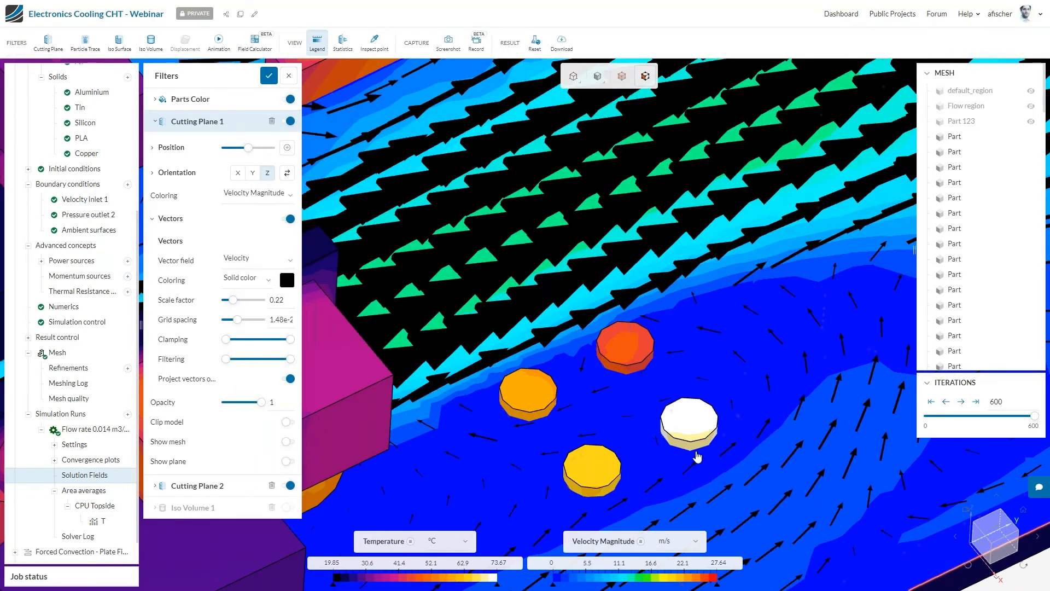
scroll(697, 457, "down", 3)
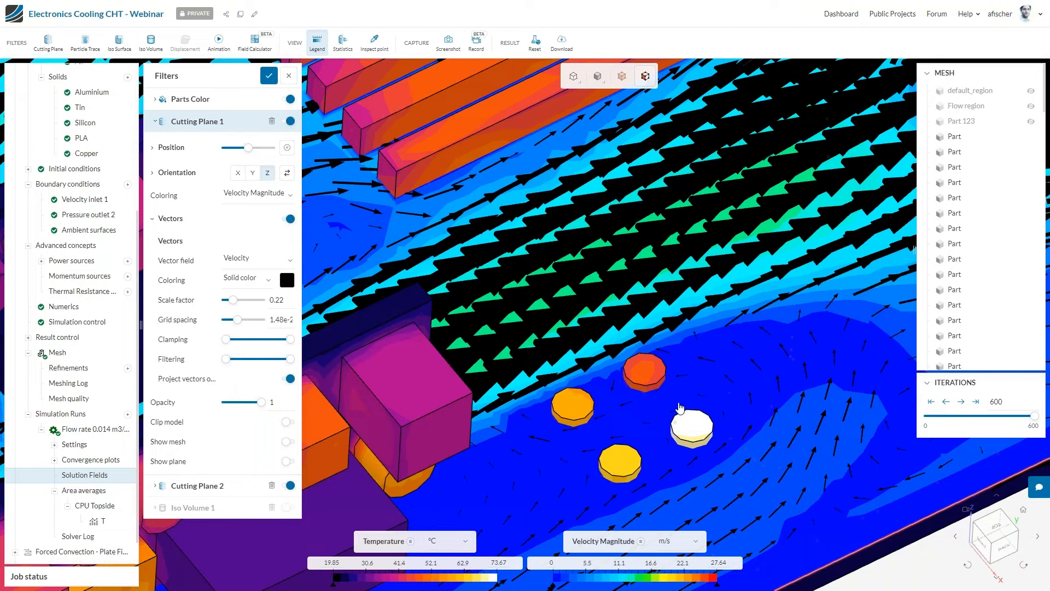
scroll(683, 406, "down", 4)
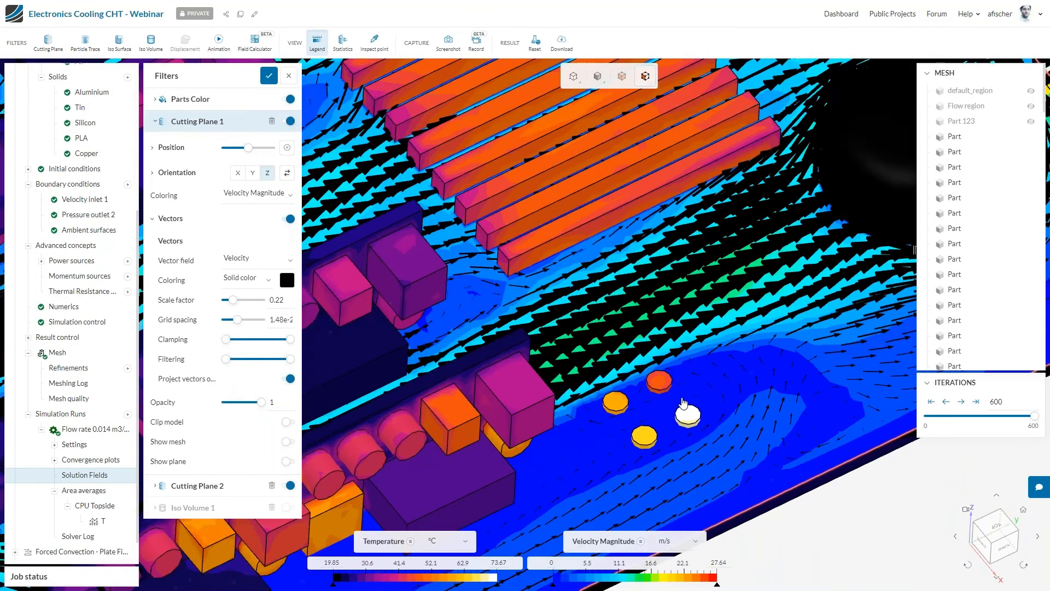
- Reduce the vector scale factor of Cutting Plane 1 to 0.07 and review the whole board
left_click_drag(233, 301, 228, 300)
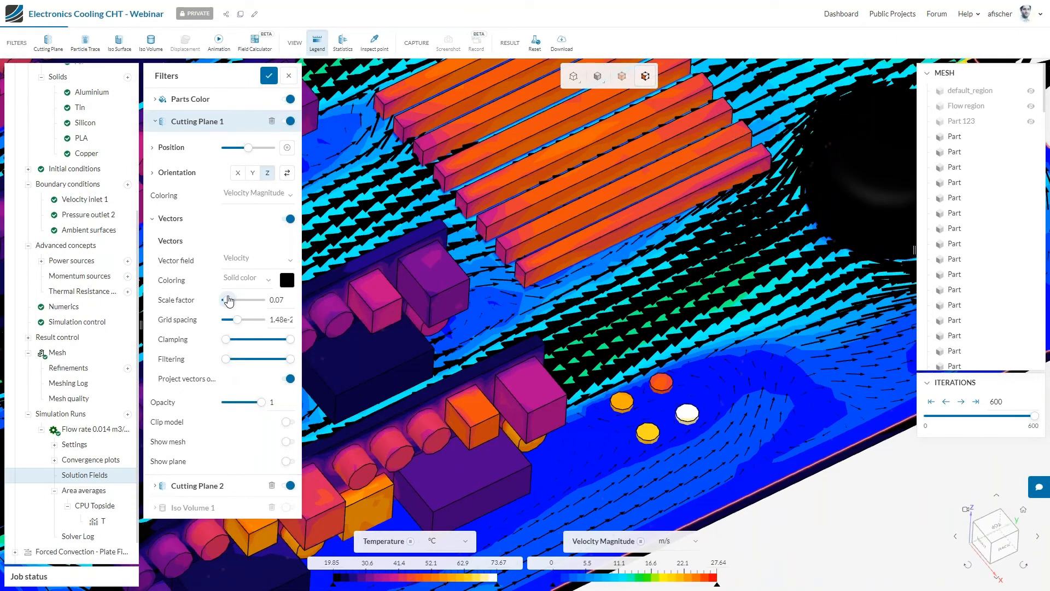
scroll(566, 369, "down", 4)
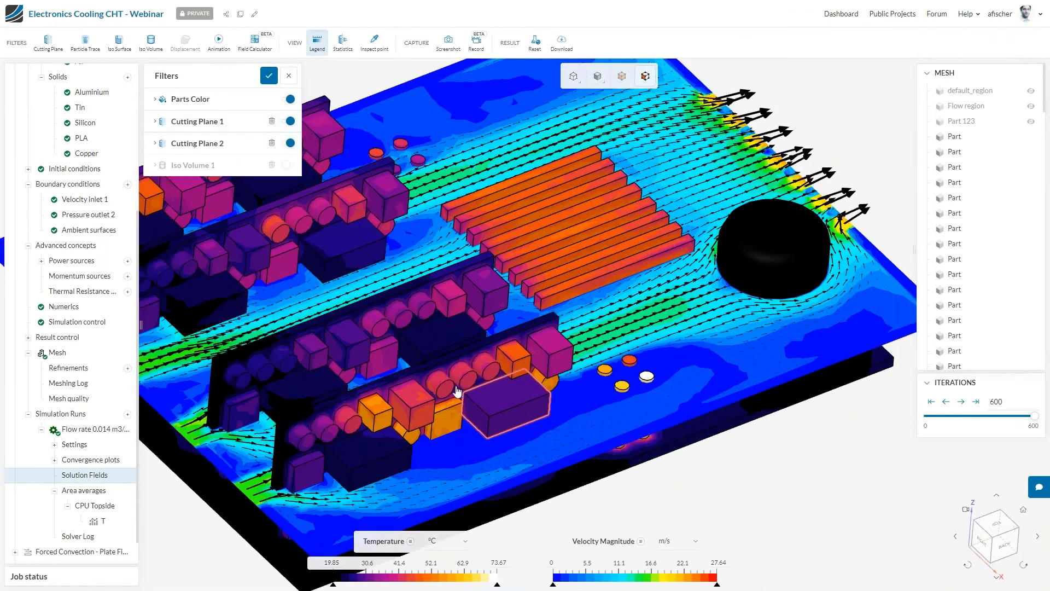
scroll(644, 472, "down", 2)
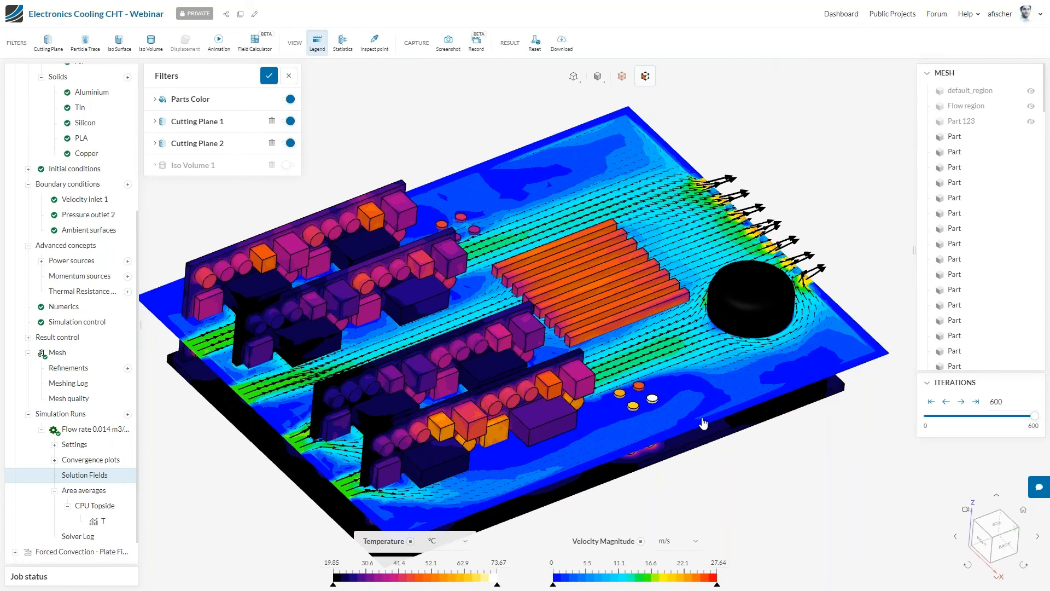
scroll(704, 423, "down", 2)
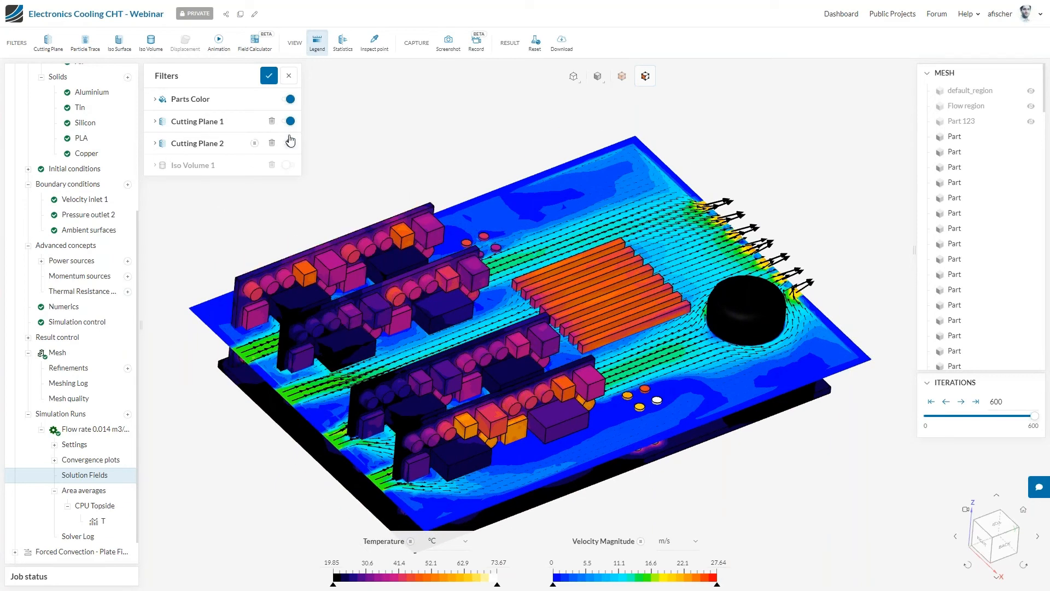
- Toggle Cutting Plane 2 off and on, and move it to the fan end at Y -0.003 m
left_click(191, 143)
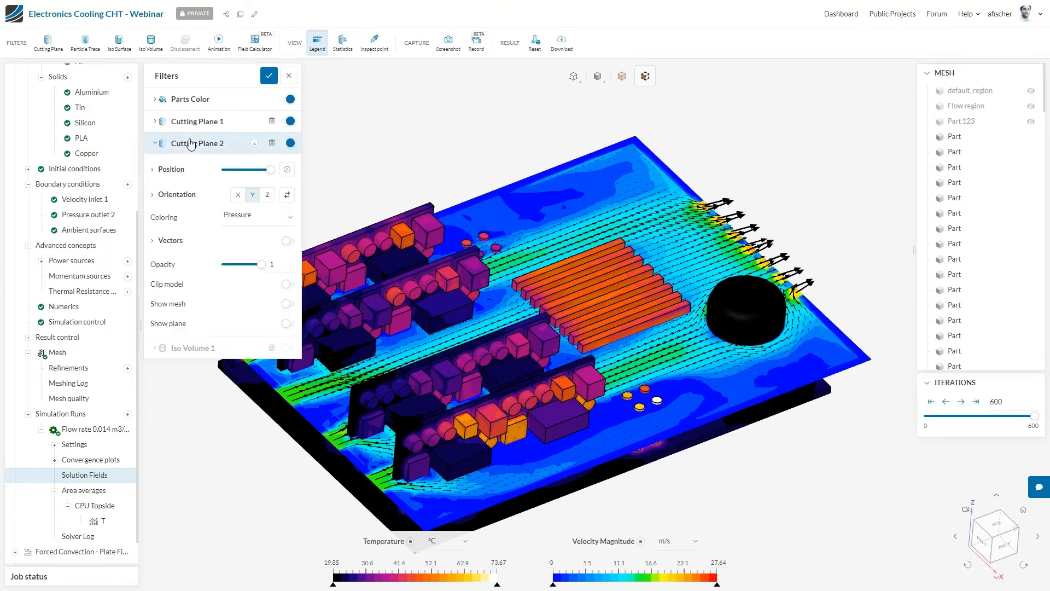
scroll(456, 289, "down", 3)
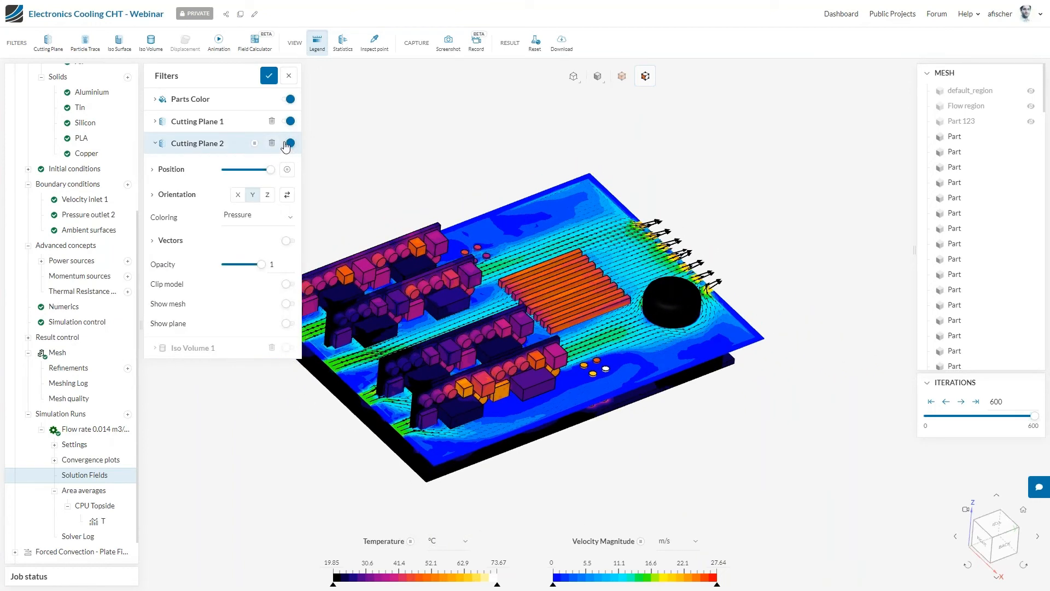
left_click(286, 145)
left_click(290, 145)
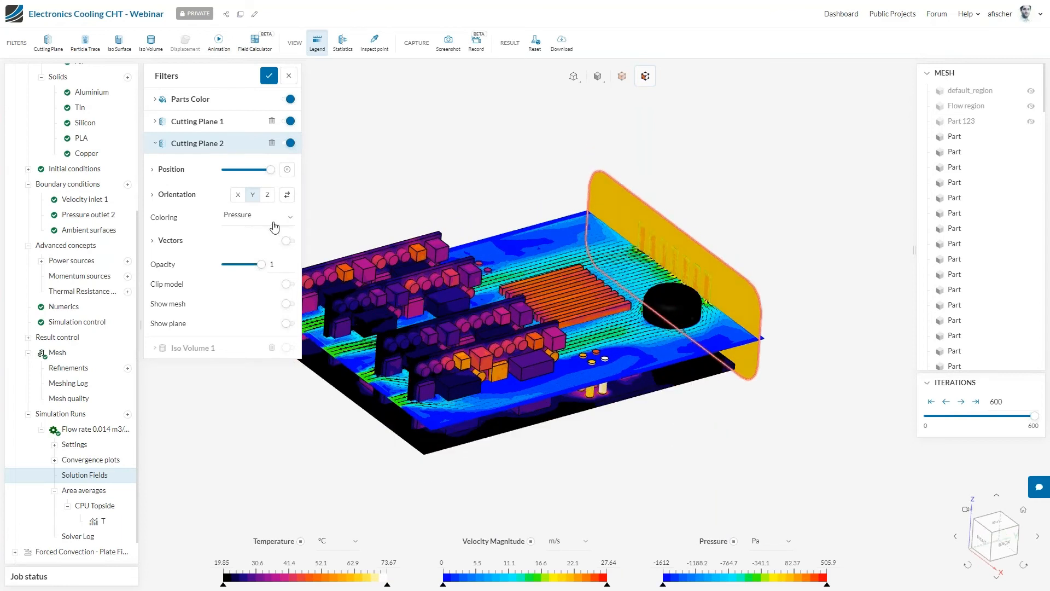
left_click_drag(267, 173, 222, 171)
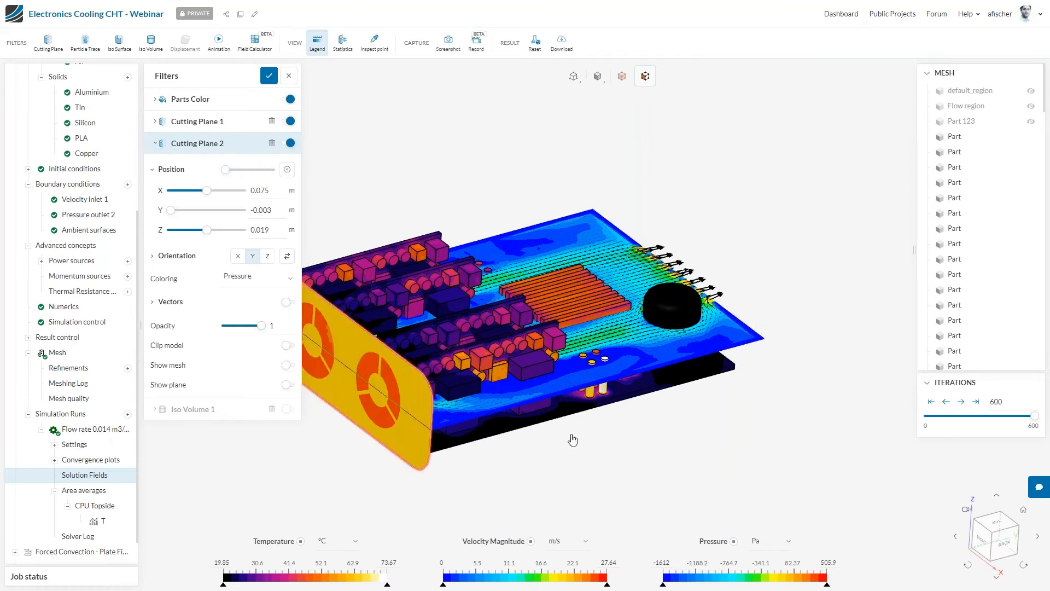
- Color Cutting Plane 2 by velocity magnitude and readjust the range of the velocity legend
scroll(572, 440, "down", 2)
left_click(238, 277)
mouse_move(256, 357)
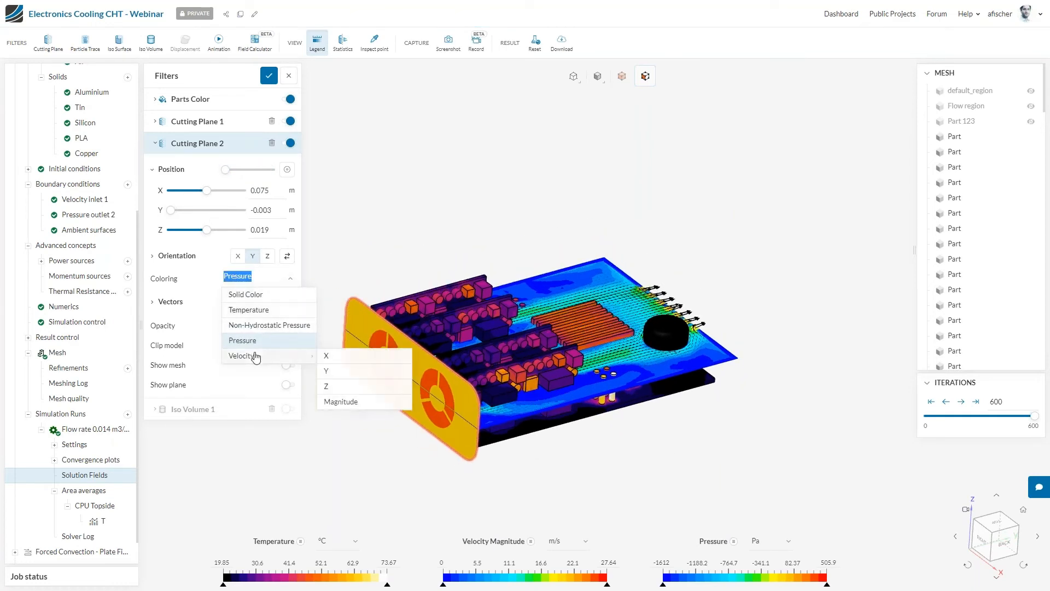
left_click(333, 402)
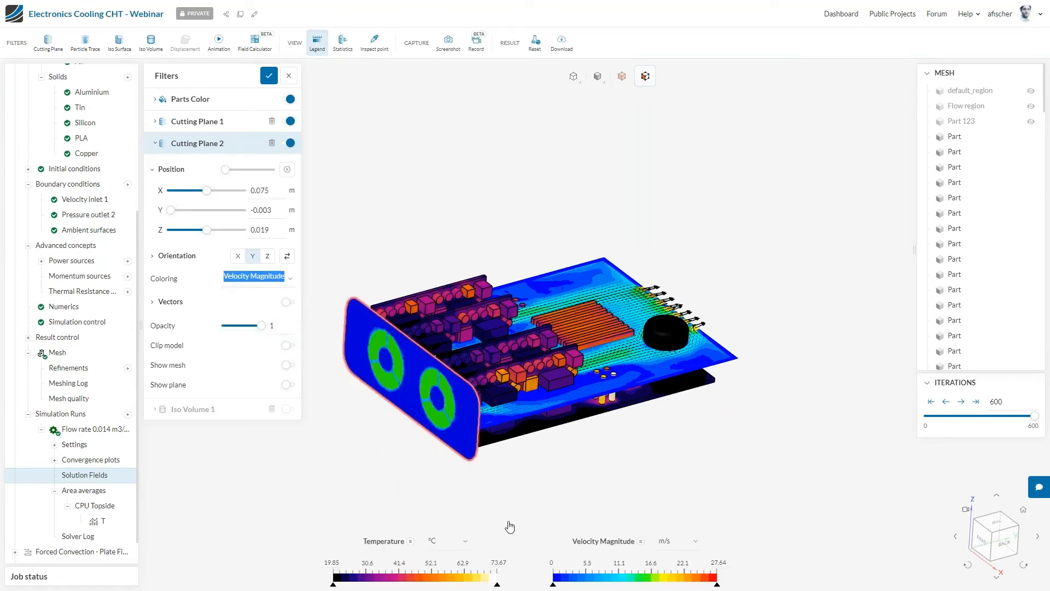
right_click(656, 578)
left_click(687, 488)
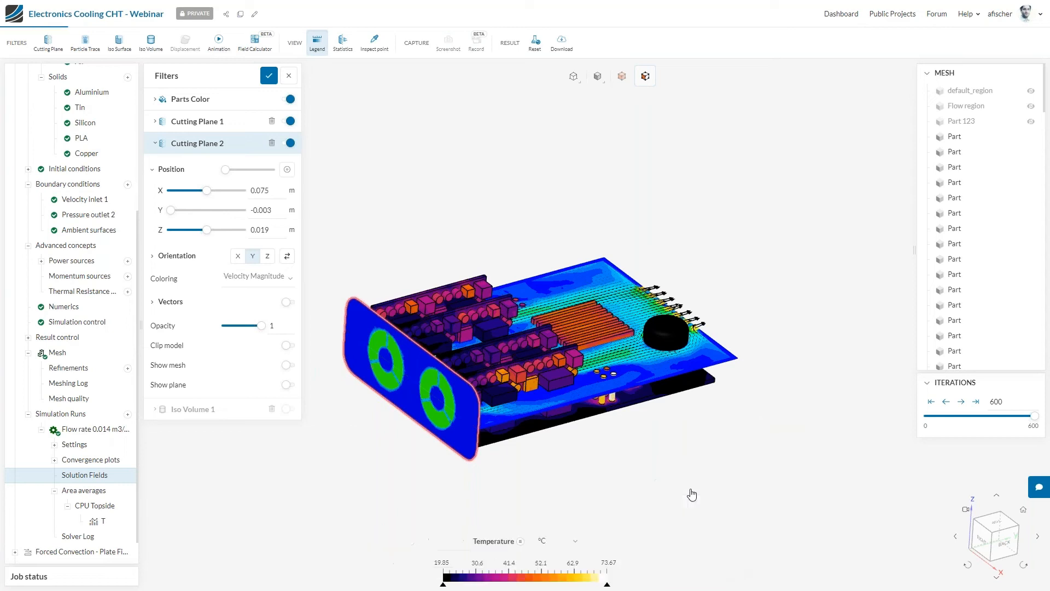
- Show the statistics of Cutting Plane 2 at the fan openings for velocity magnitude, and switch its coloring to Pressure to compare
scroll(401, 424, "up", 7)
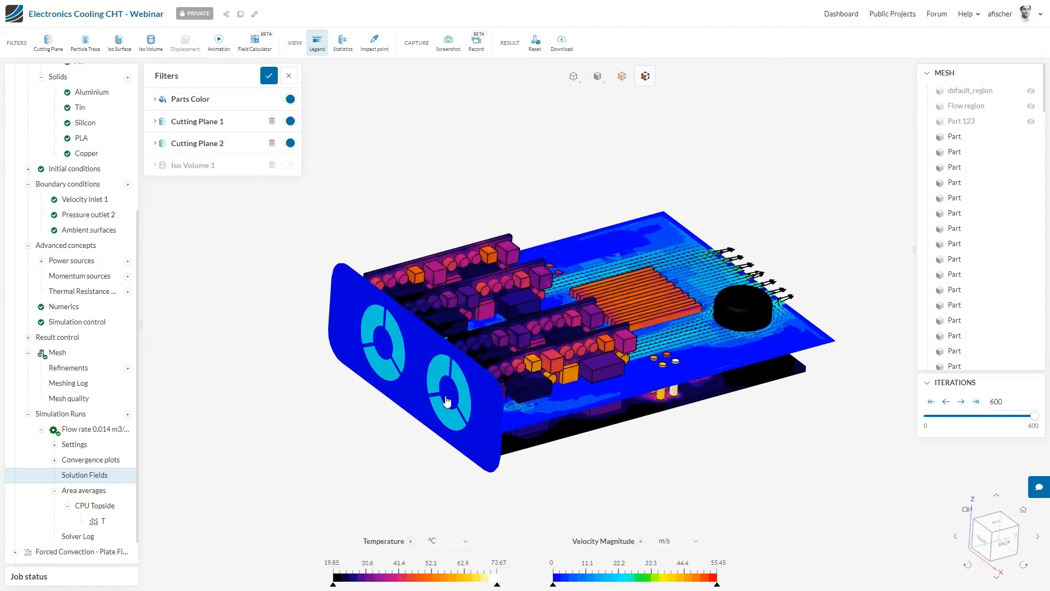
left_click(343, 44)
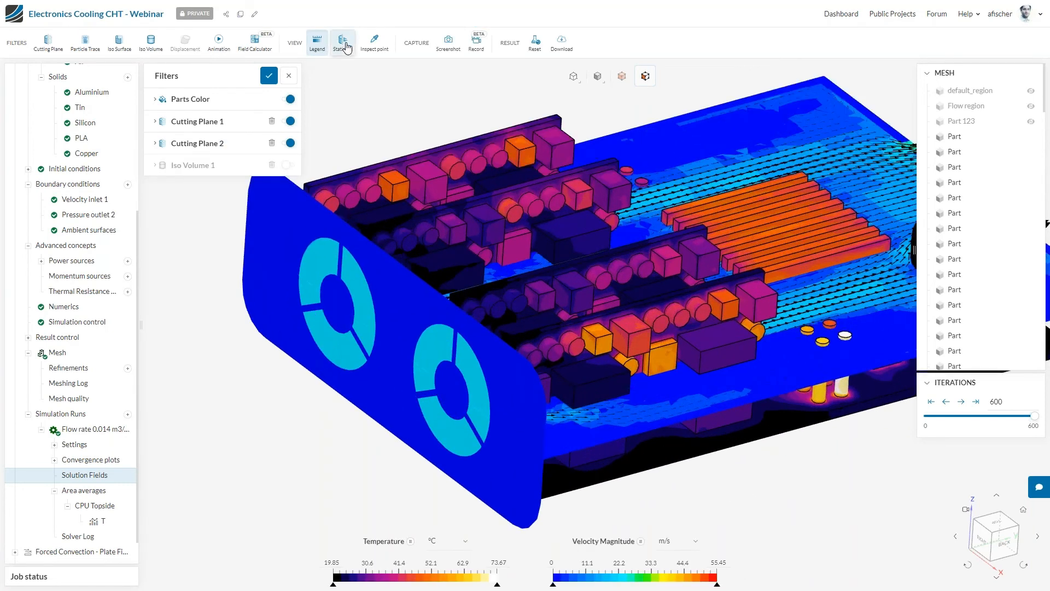
left_click(222, 144)
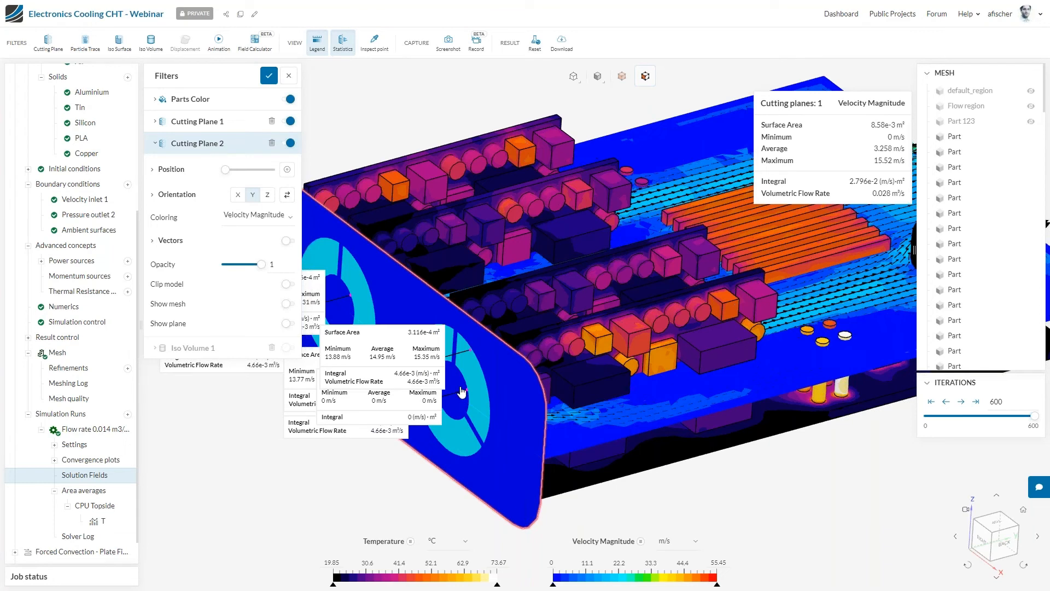
scroll(461, 391, "down", 5)
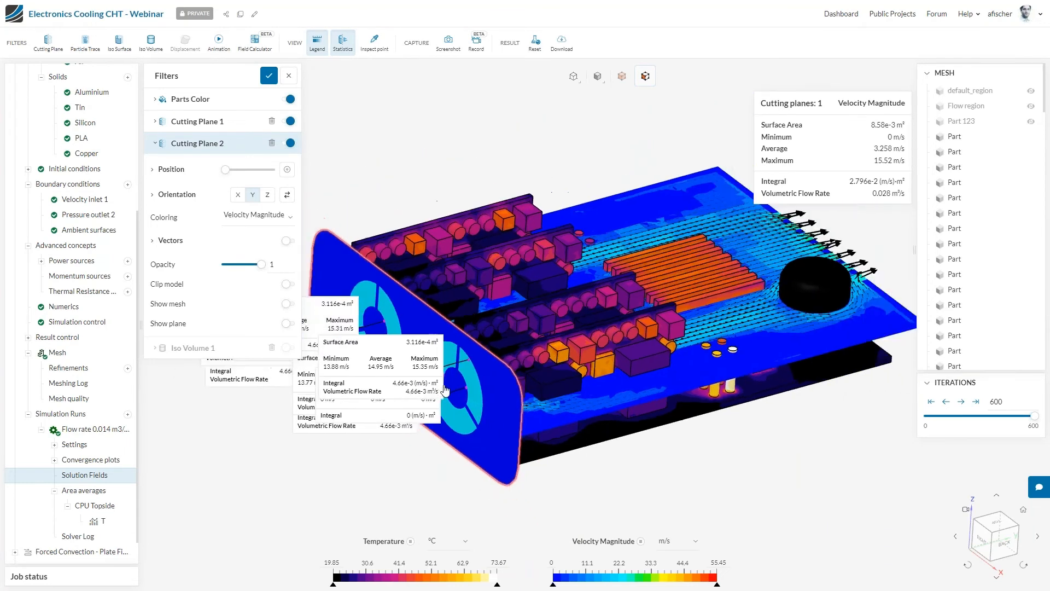
left_click(251, 217)
left_click(254, 282)
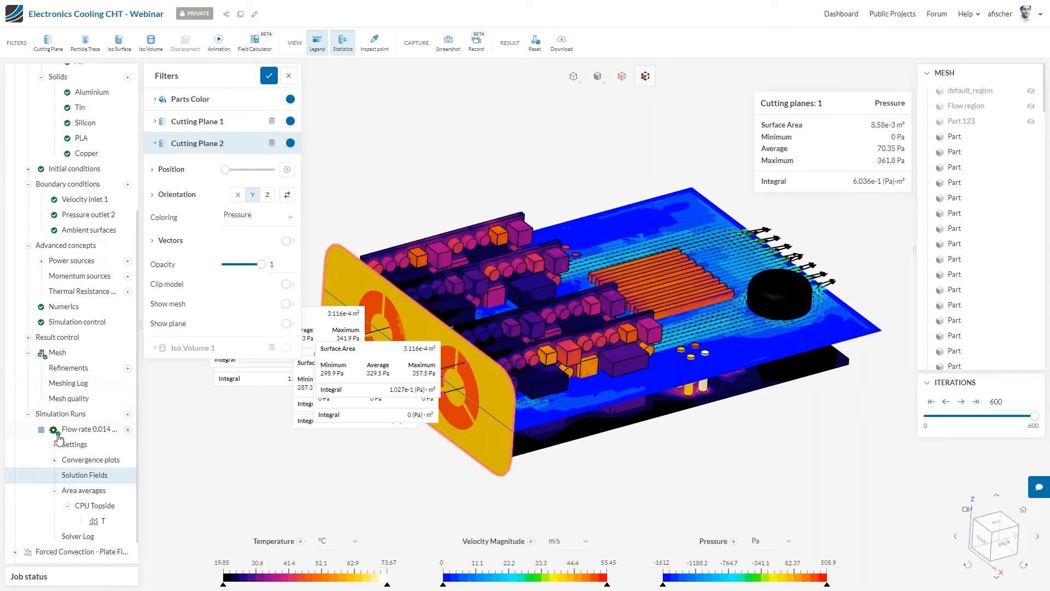
- Leave the results, open the Pin Fin with Flow region geometry and hide its casing and flow region to inspect the heat sink
left_click(42, 430)
left_click(42, 431)
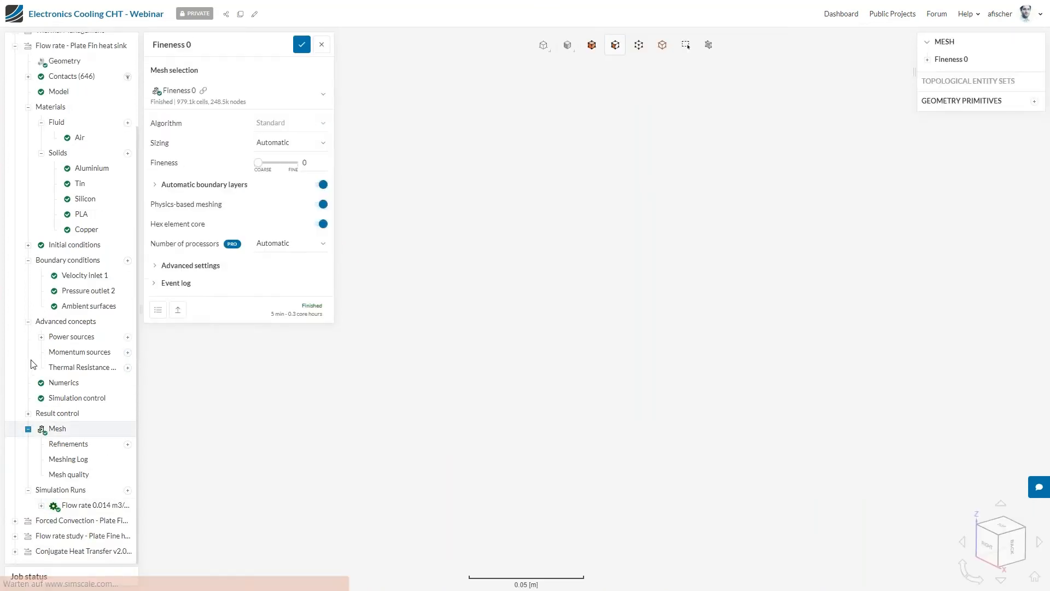
scroll(15, 163, "up", 4)
left_click(15, 160)
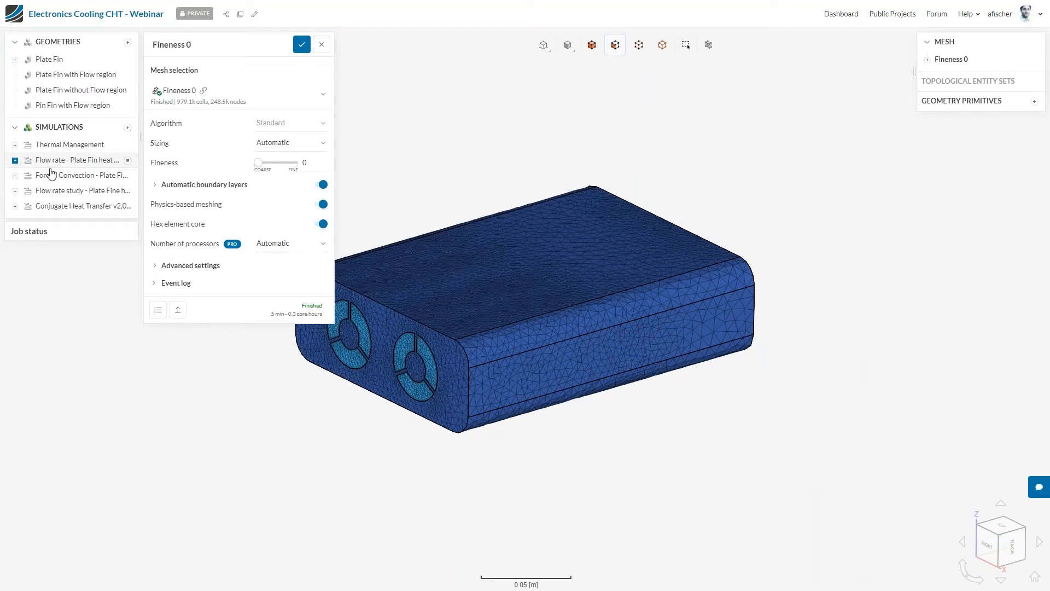
left_click(61, 111)
right_click(468, 299)
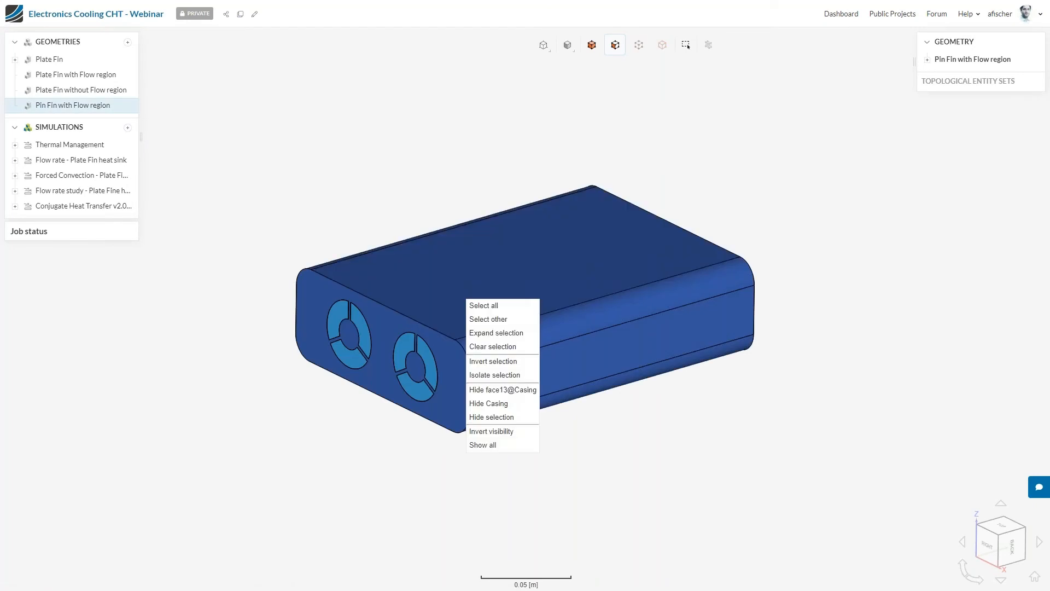
left_click(503, 404)
right_click(531, 345)
left_click(572, 446)
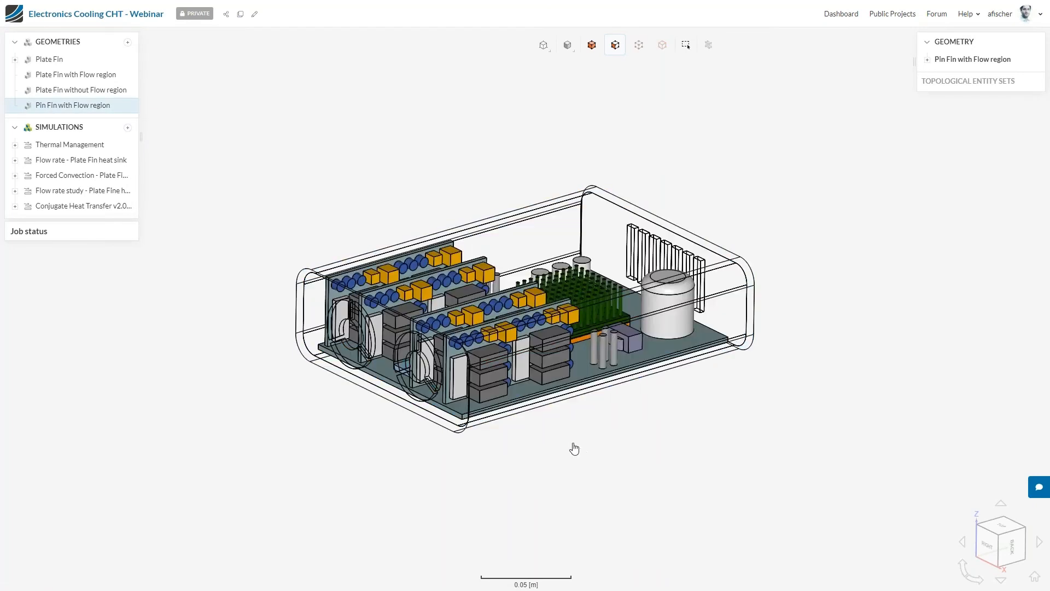
- Duplicate the Forced Convection - Plate Fin simulation and assign the Pin Fin with Flow region geometry to the copy
left_click(59, 177)
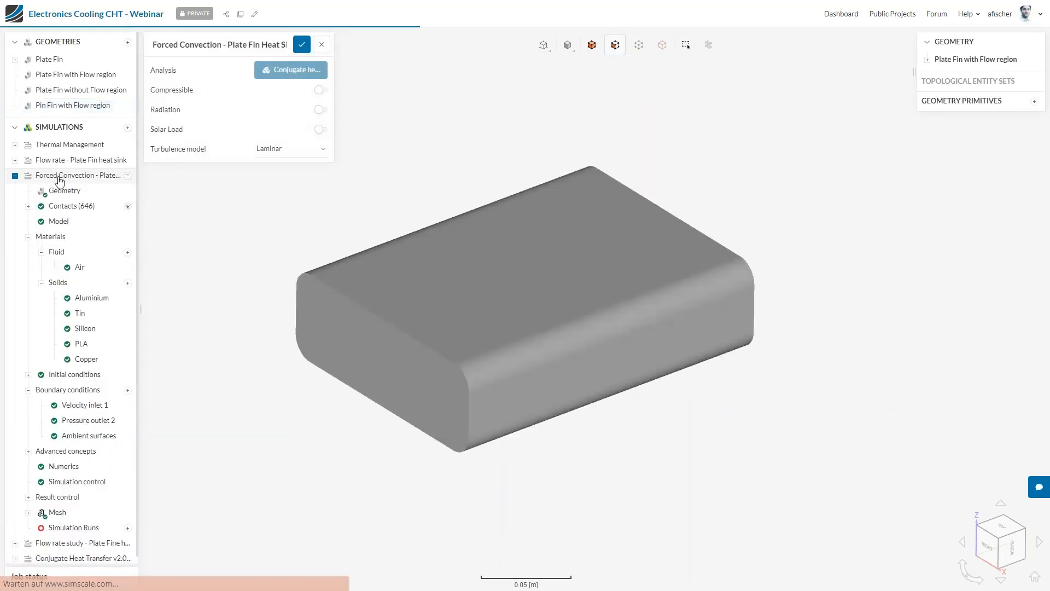
right_click(61, 180)
left_click(76, 185)
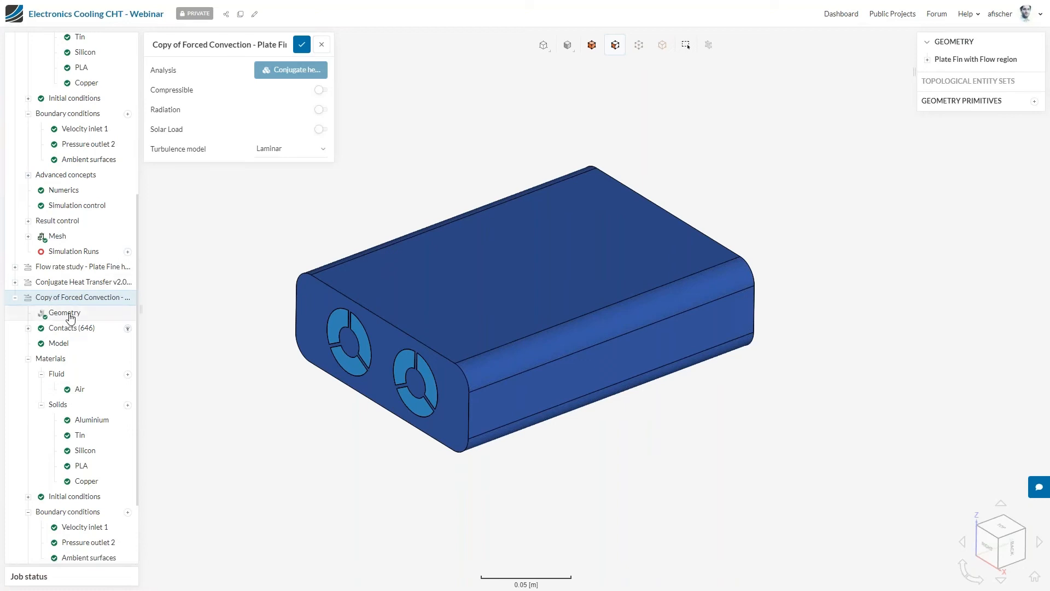
left_click(65, 313)
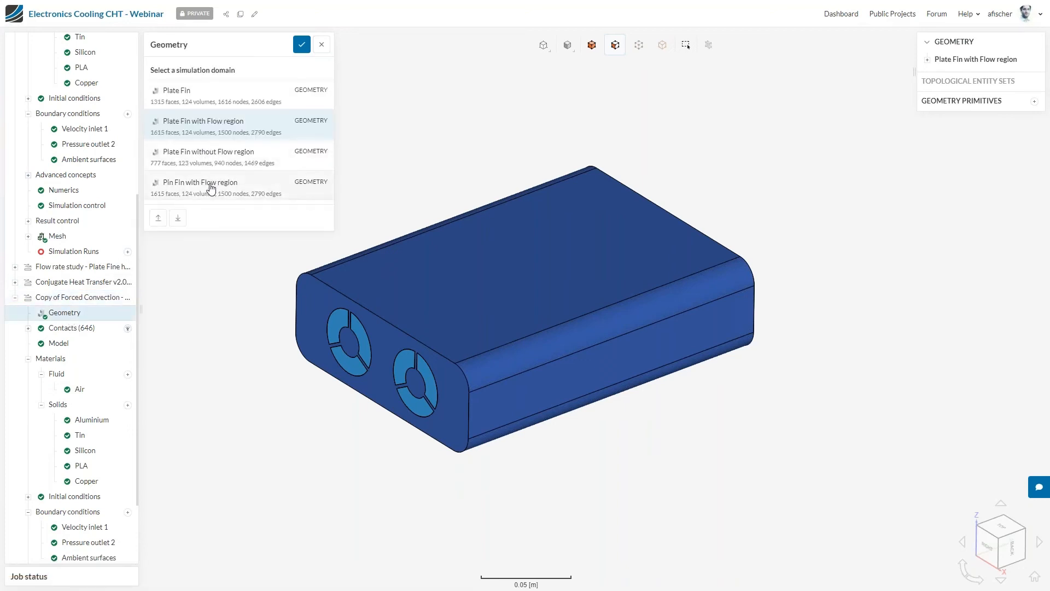
left_click(211, 182)
left_click(302, 44)
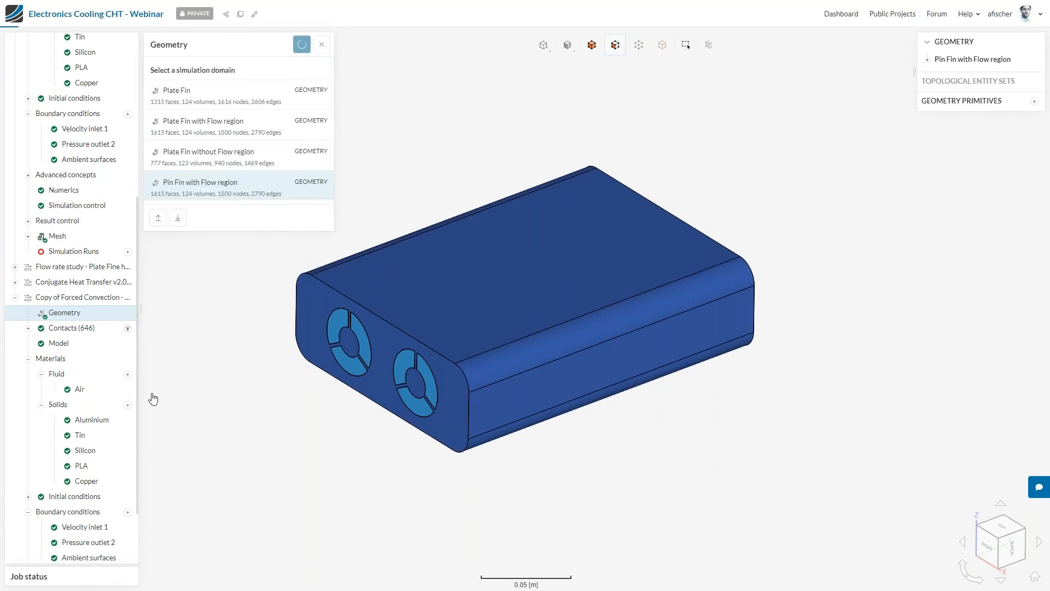
- Hide the casing and flow region in the copied simulation and check its updated contacts
scroll(136, 404, "down", 2)
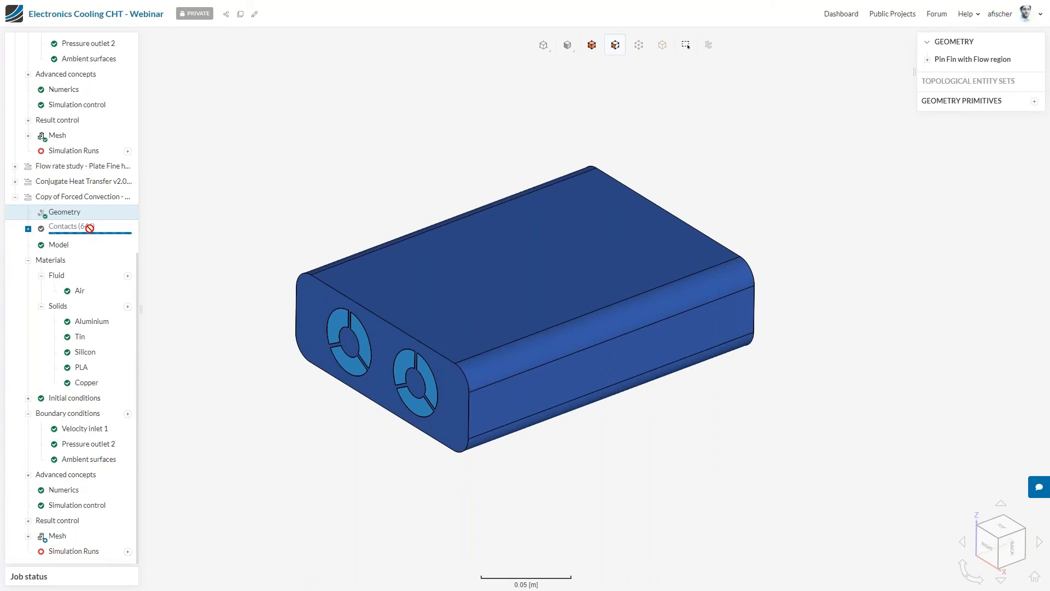
right_click(500, 277)
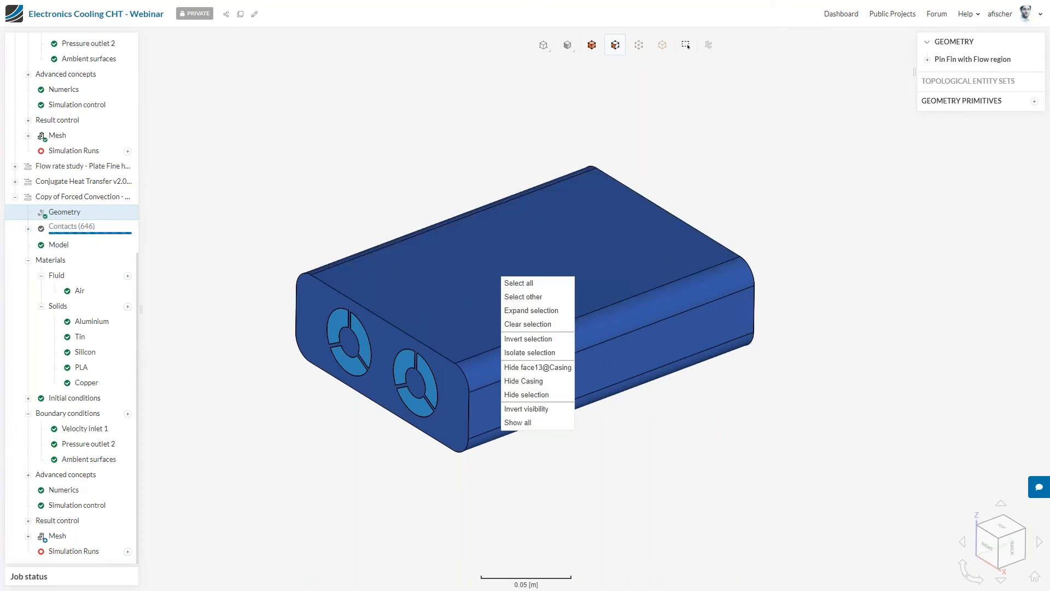
left_click(544, 382)
right_click(553, 326)
left_click(586, 428)
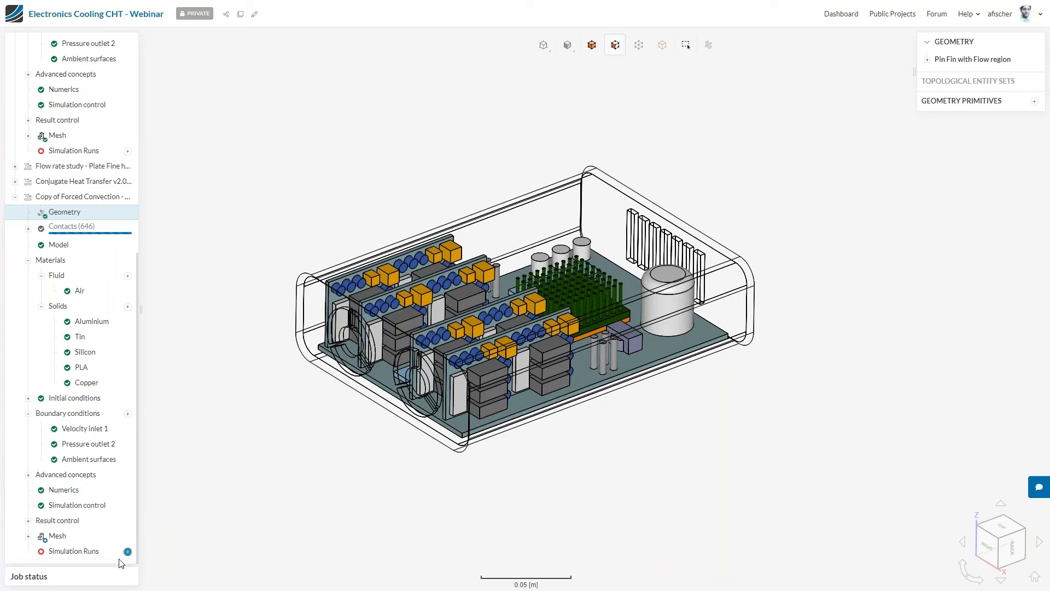
scroll(83, 495, "down", 1)
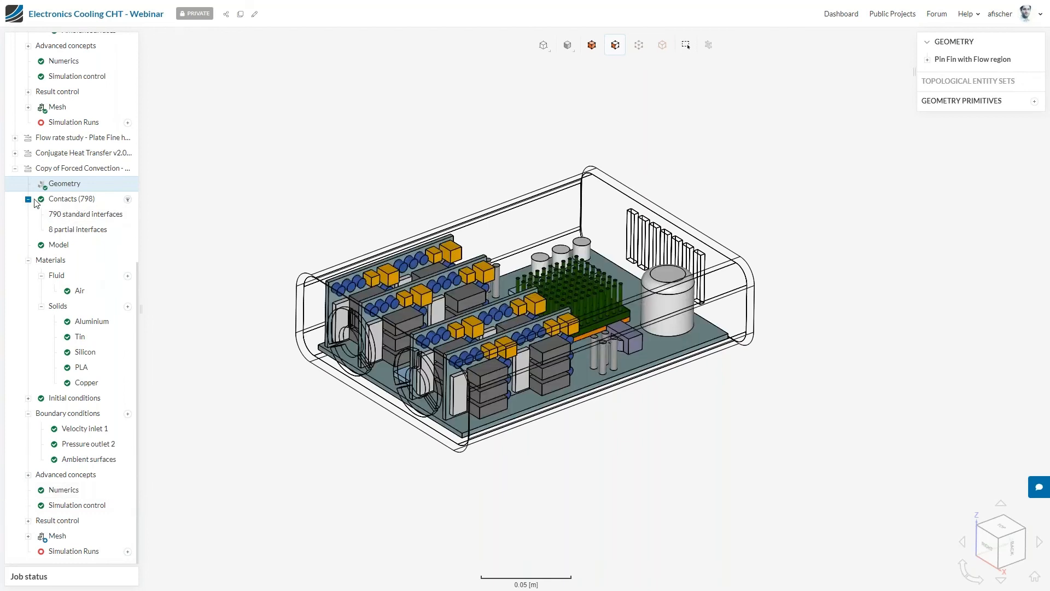
left_click(28, 199)
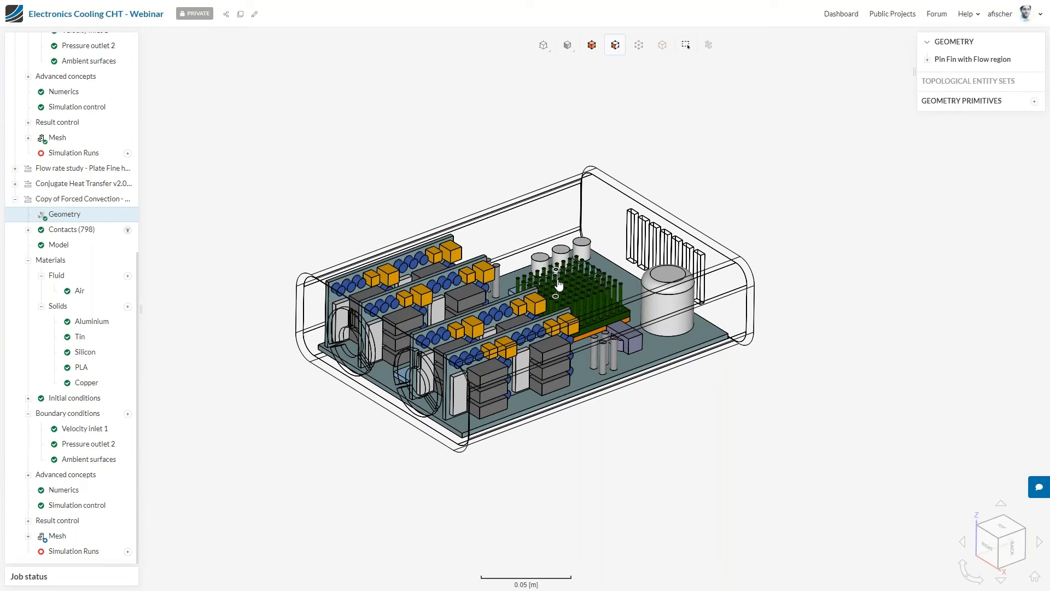
- Review the tabulated flow rate of Velocity inlet 1 in the Flow rate study simulation without changing it
left_click(15, 199)
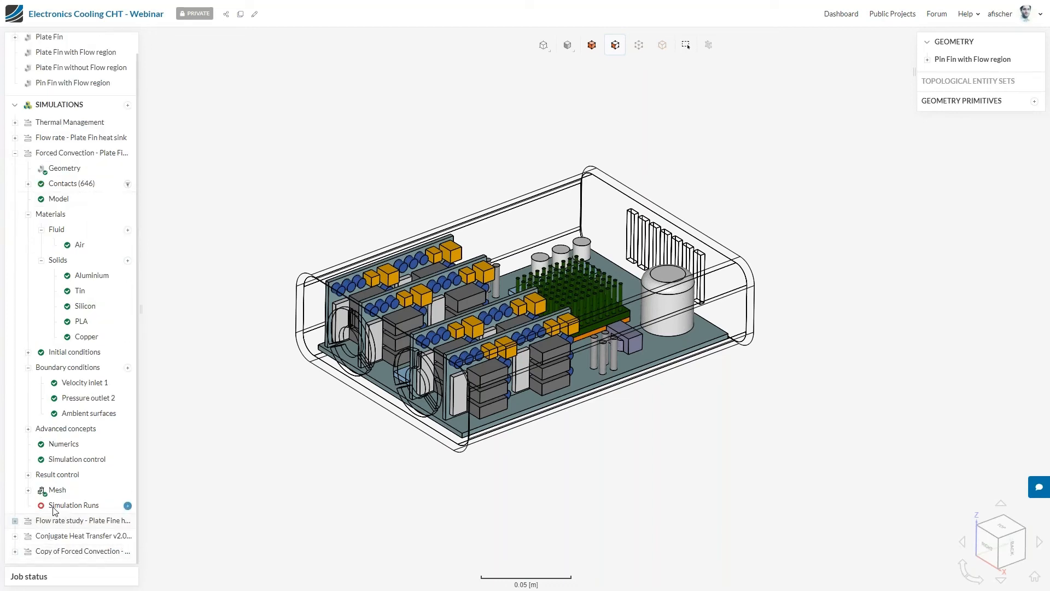
left_click(15, 153)
left_click(15, 191)
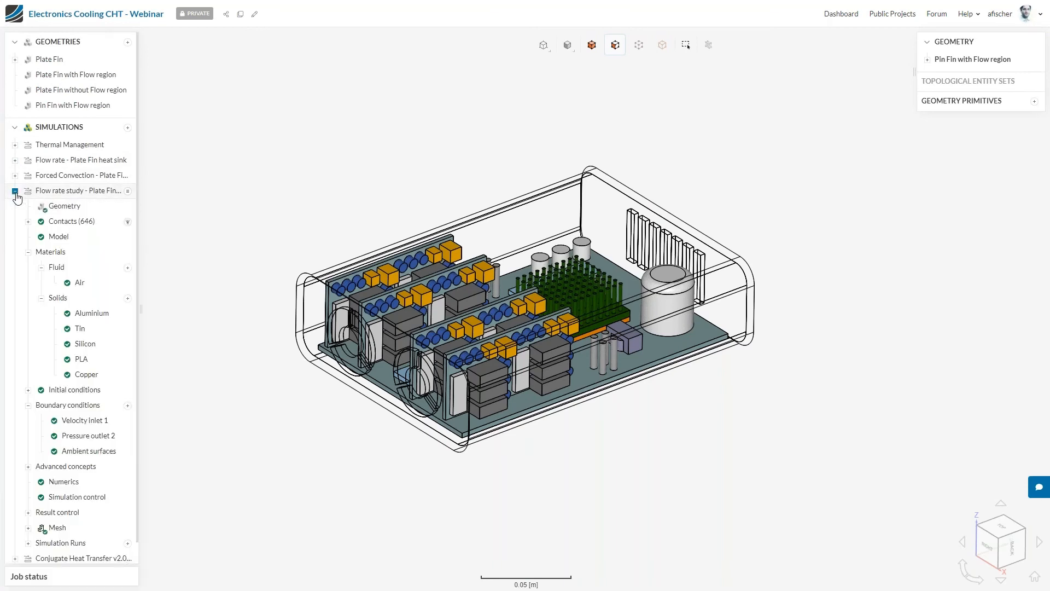
scroll(52, 377, "down", 1)
left_click(83, 399)
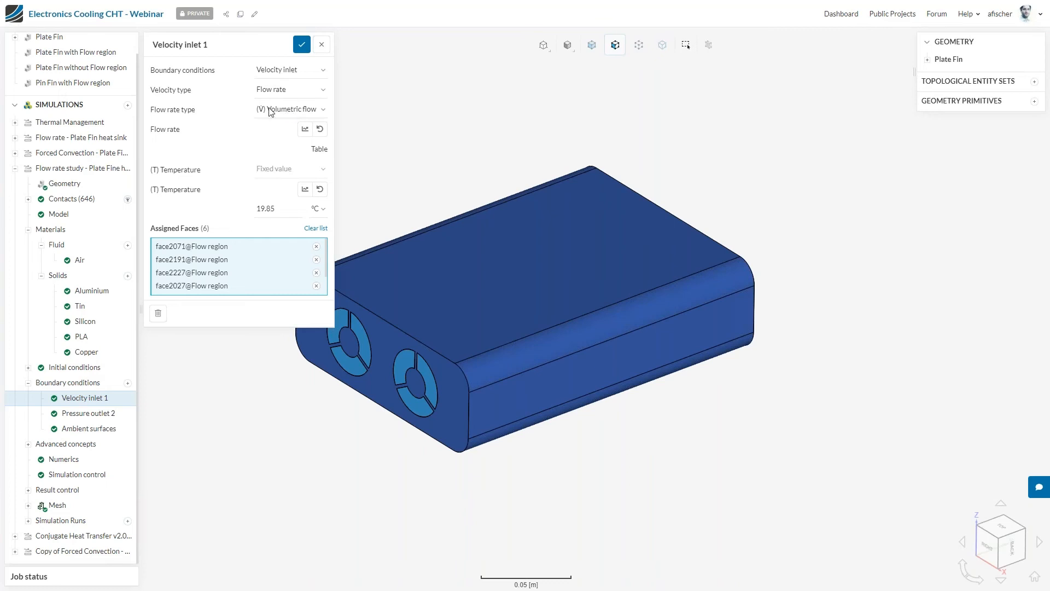
left_click(305, 129)
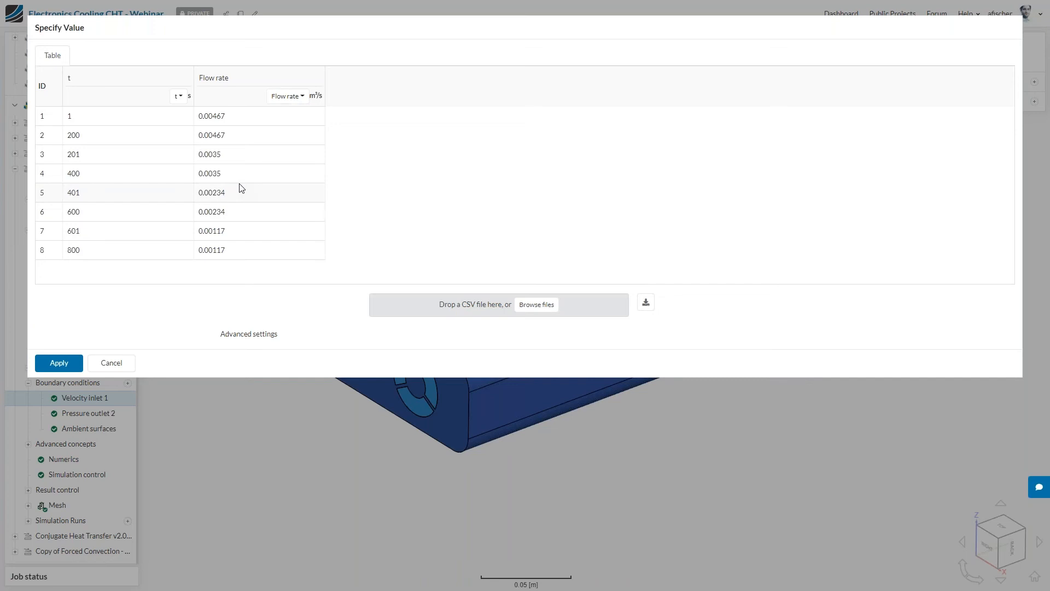
left_click(112, 363)
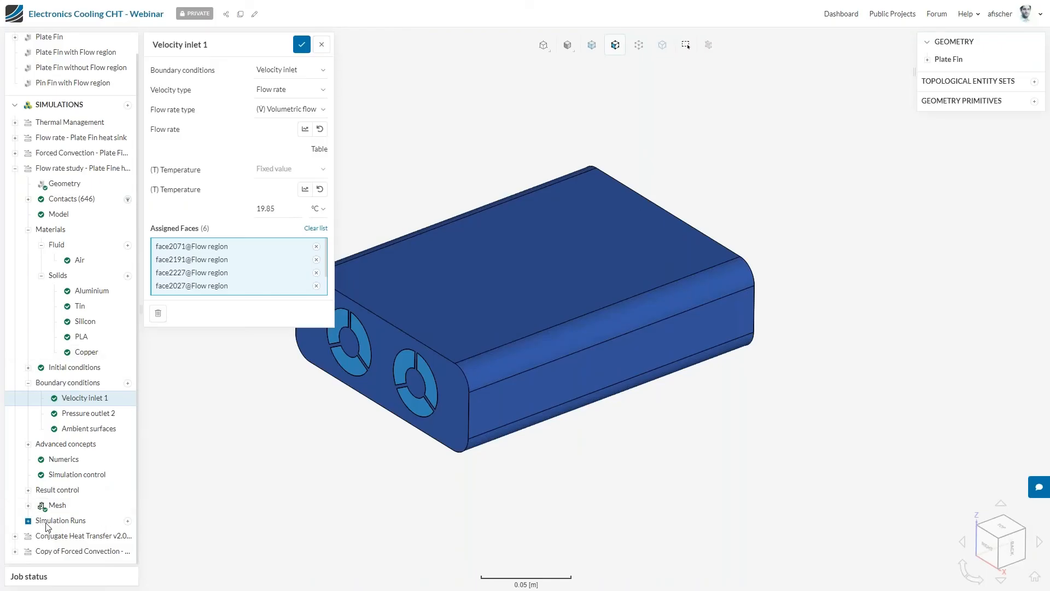
- Open the solution fields of the flow rate study's Run 1 and bring the whole board into view
left_click(28, 521)
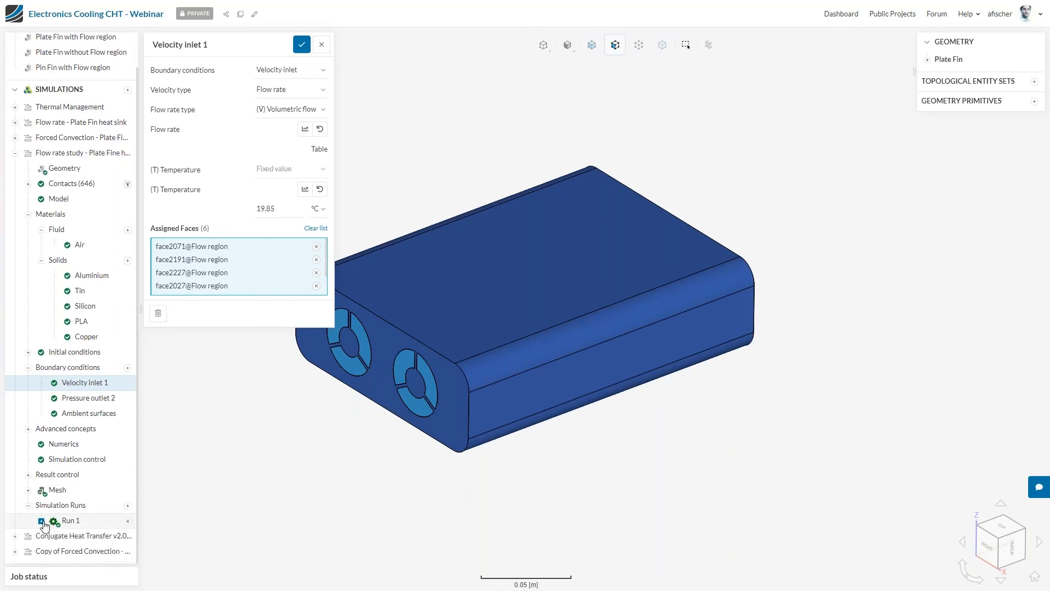
left_click(41, 522)
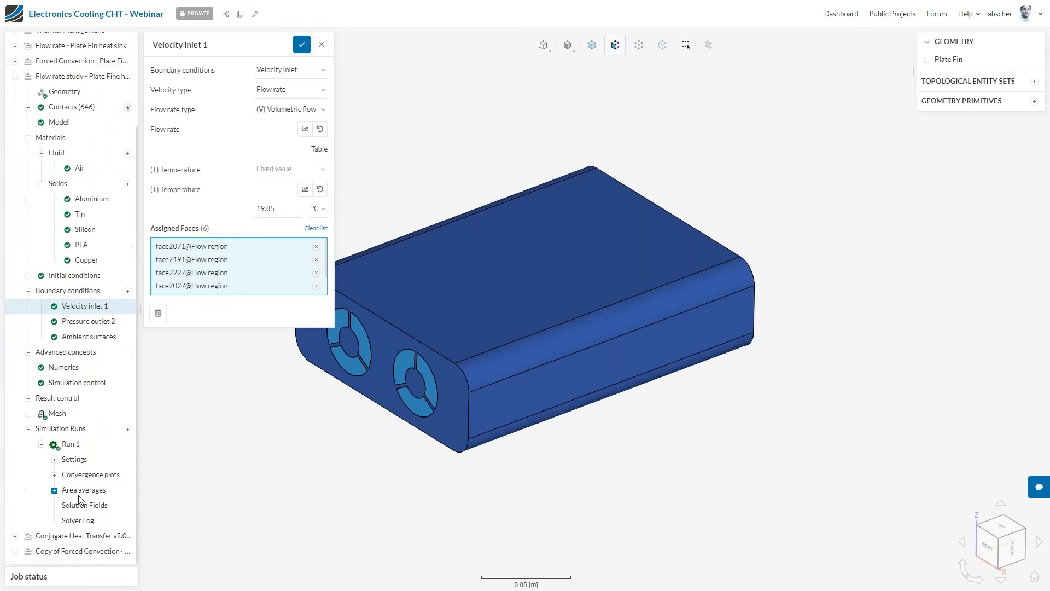
left_click(85, 505)
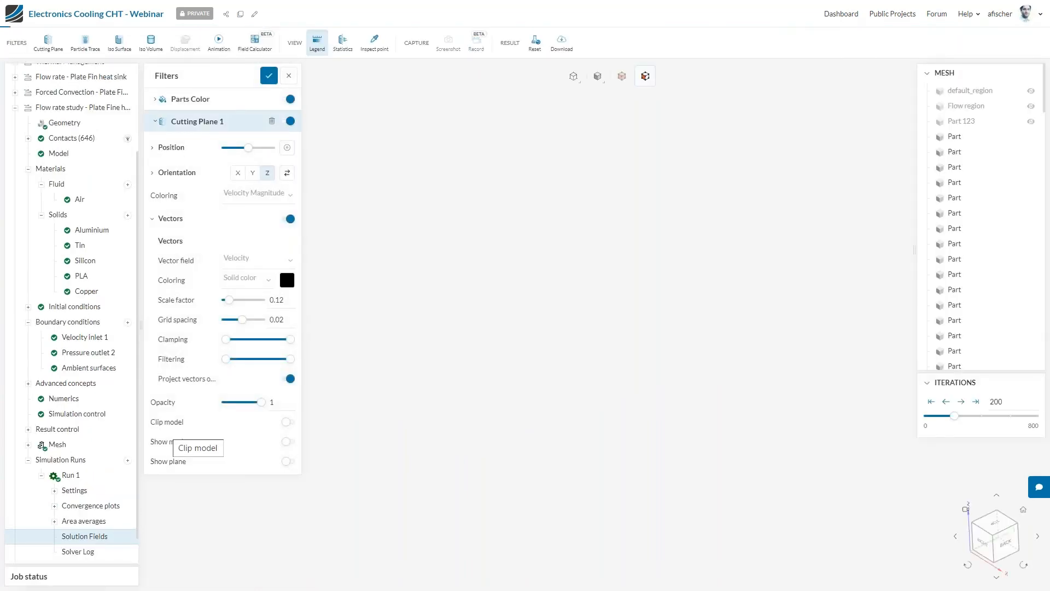
left_click_drag(711, 430, 675, 434)
scroll(675, 434, "up", 2)
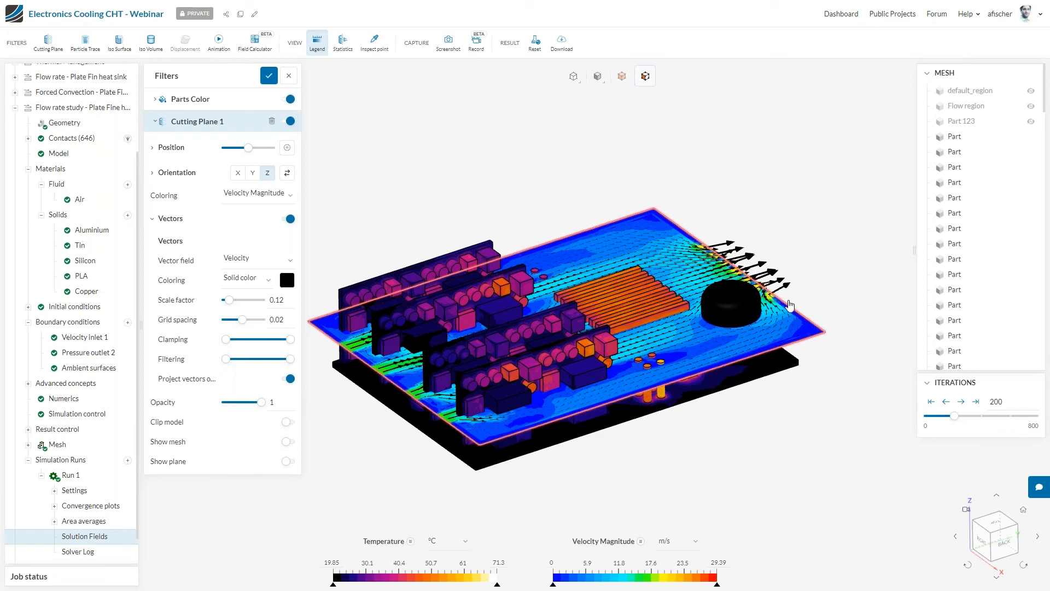
- Step through the saved iterations from 200 to 800 and compare the component temperatures and the airflow on Cutting Plane 1
left_click(962, 402)
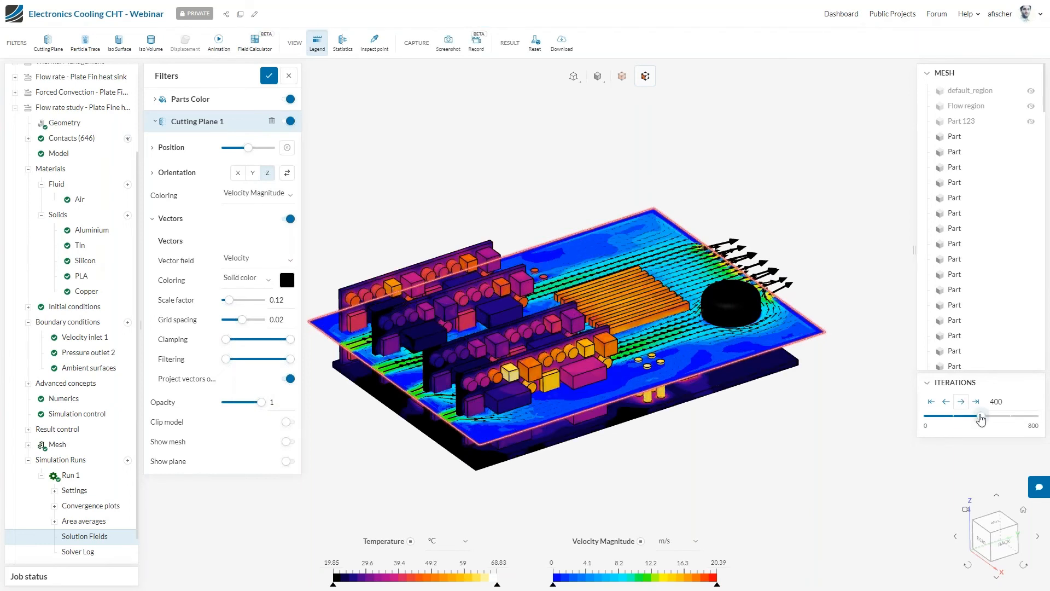
left_click(860, 434)
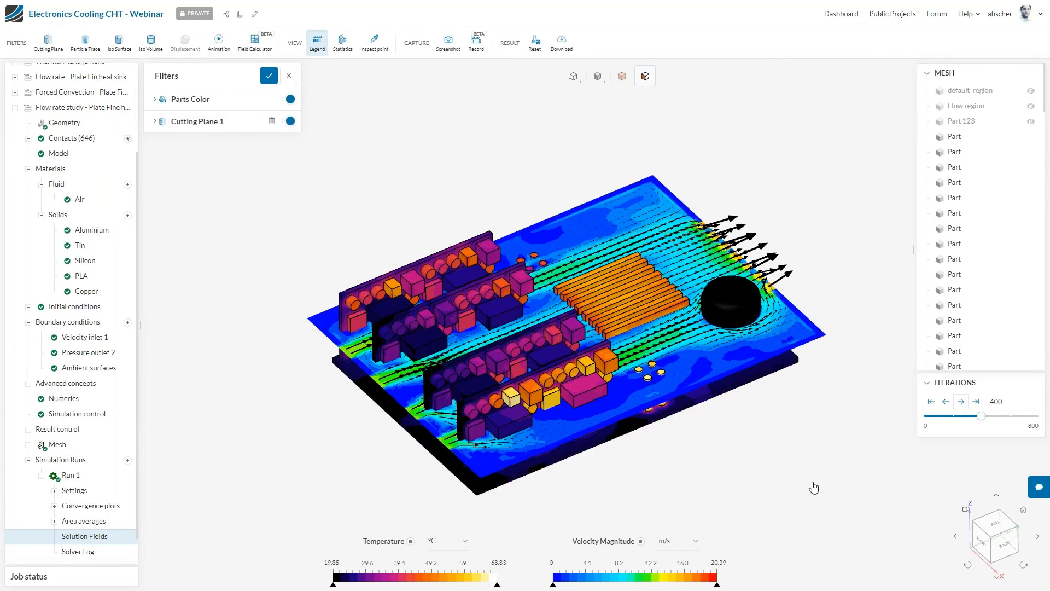
left_click(962, 402)
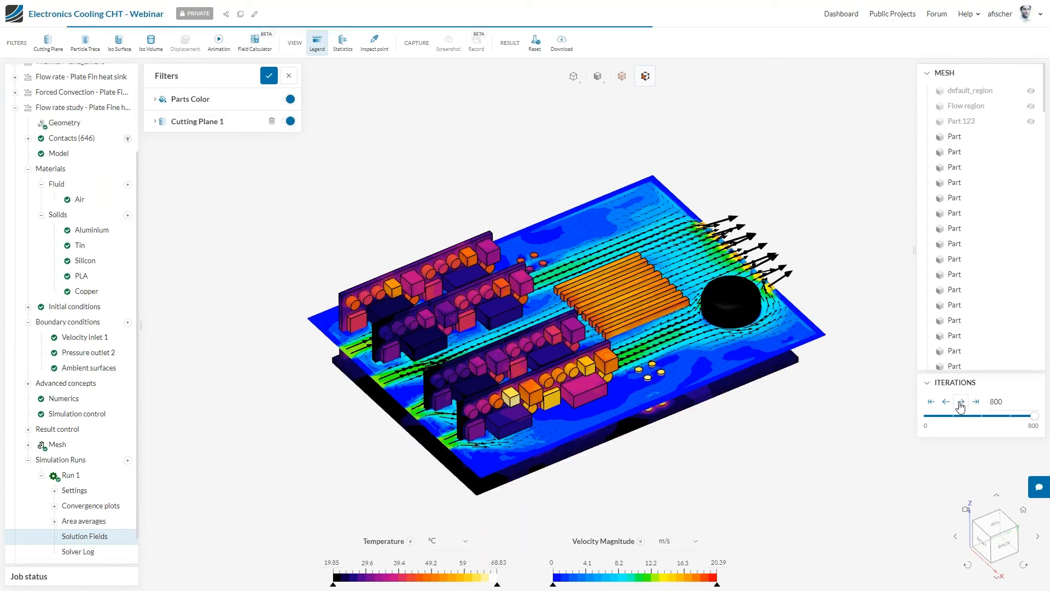
left_click(947, 403)
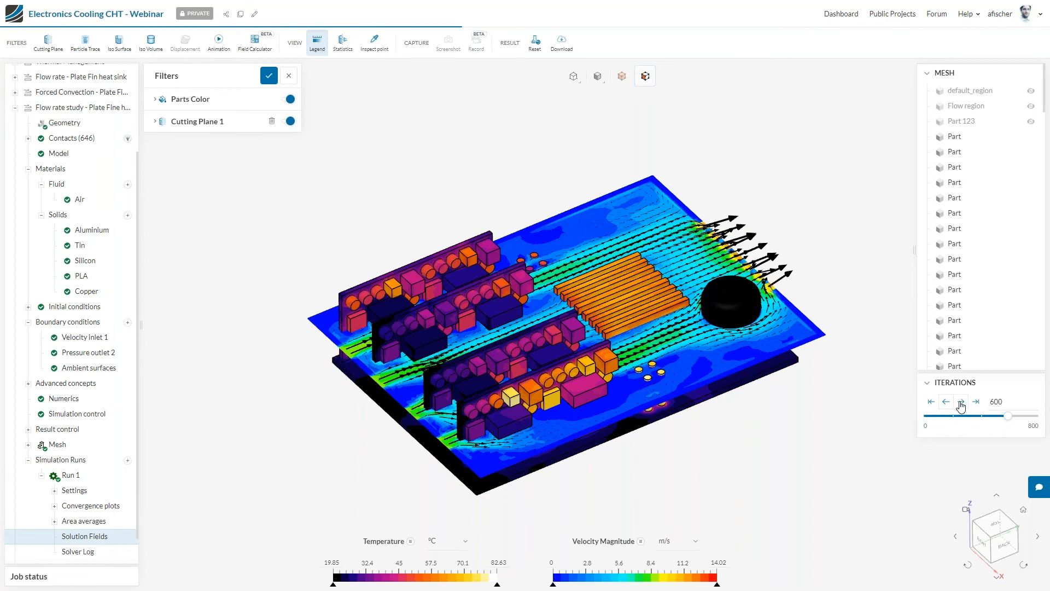
left_click(962, 405)
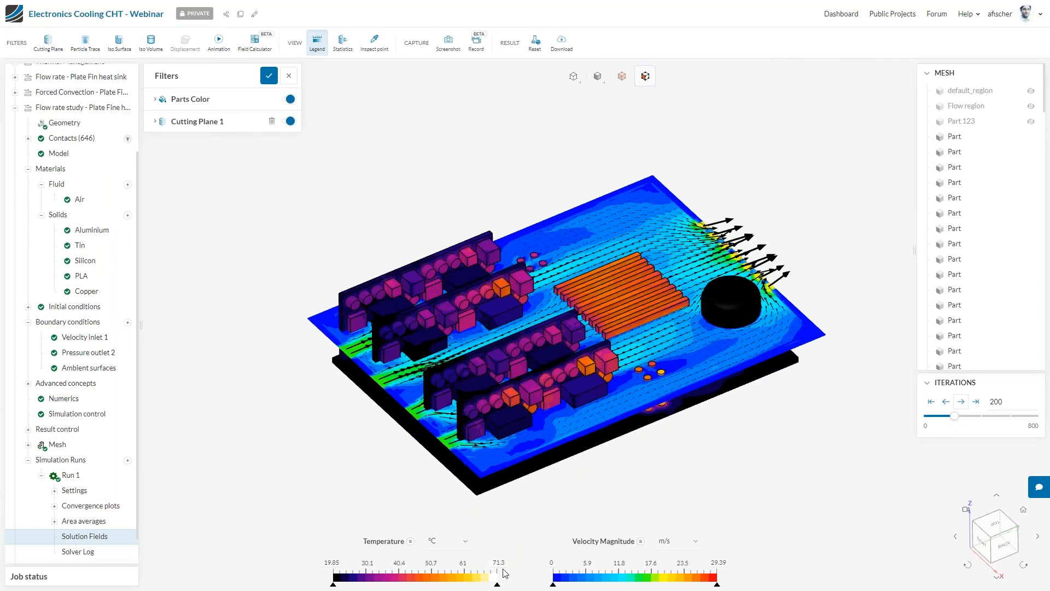
left_click(962, 403)
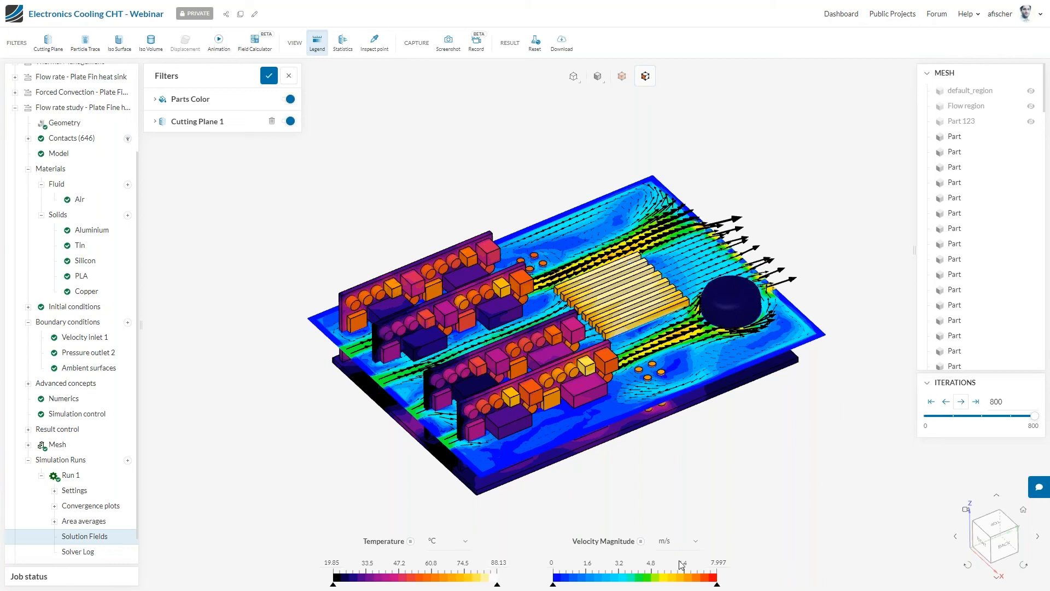
left_click_drag(553, 529, 529, 470)
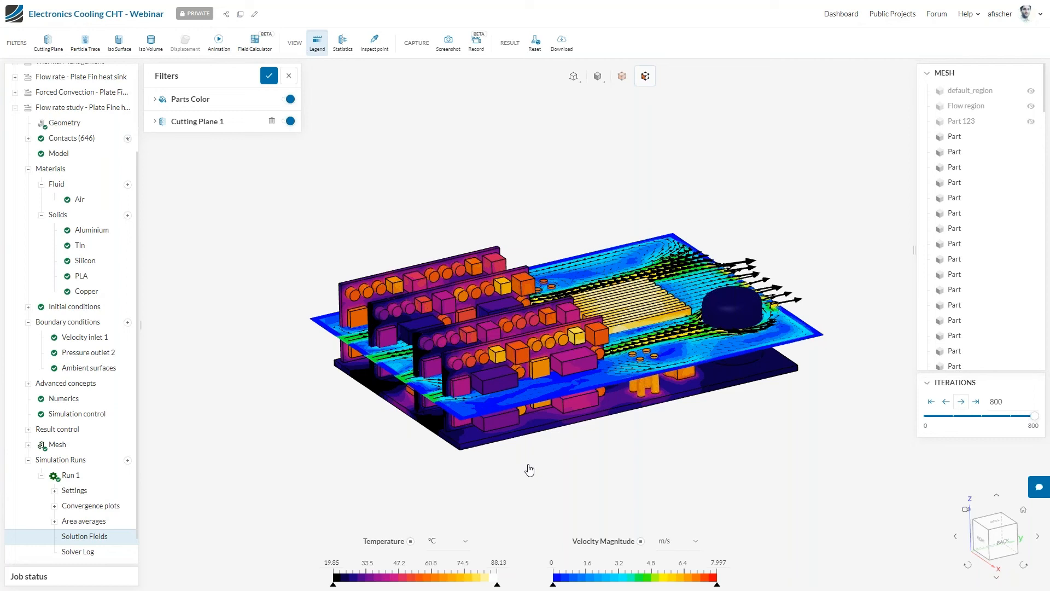
scroll(870, 246, "up", 2)
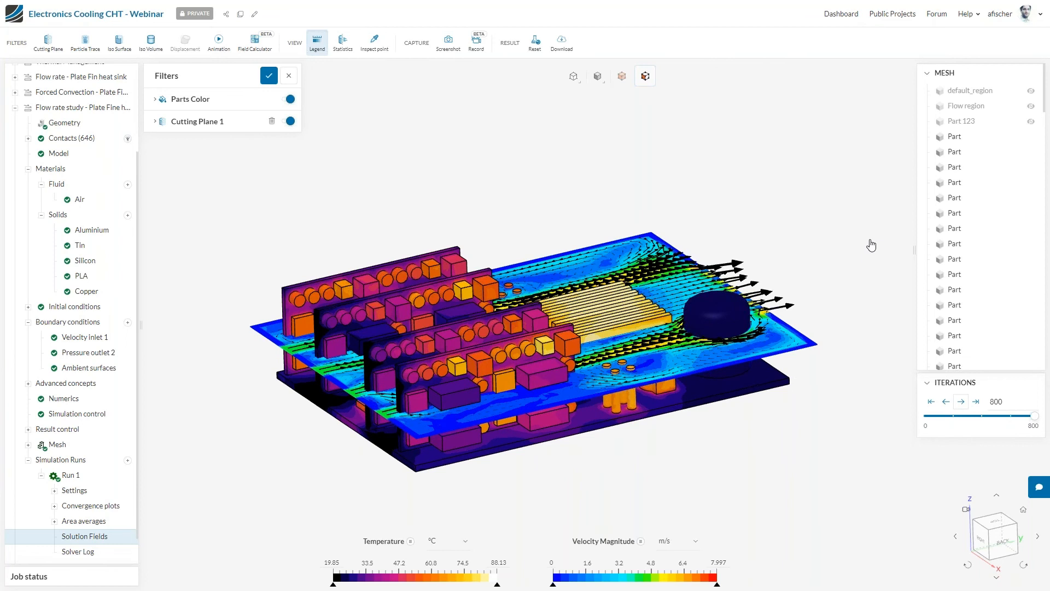